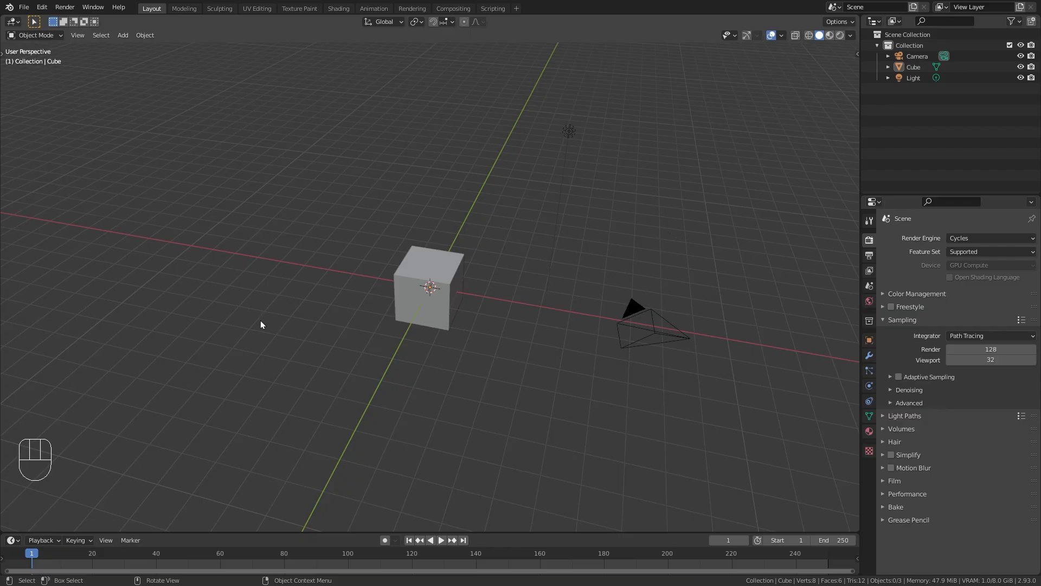
- Add a Motion Tracking workspace and open the whole RawSeq image sequence starting with Raw_153588.jpg as the clip
click(516, 8)
mouse_move(526, 62)
click(601, 83)
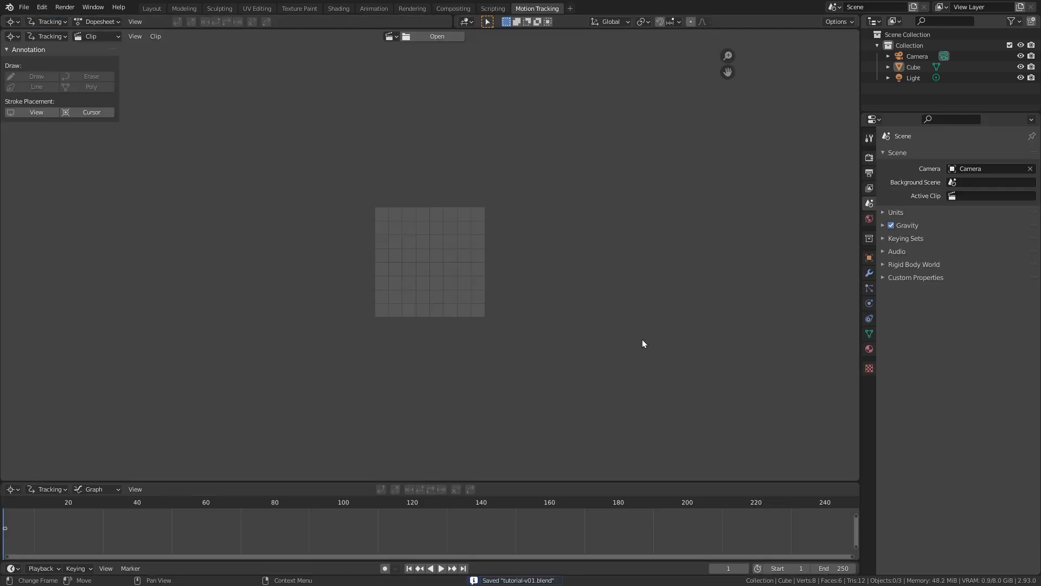
click(437, 37)
key(a)
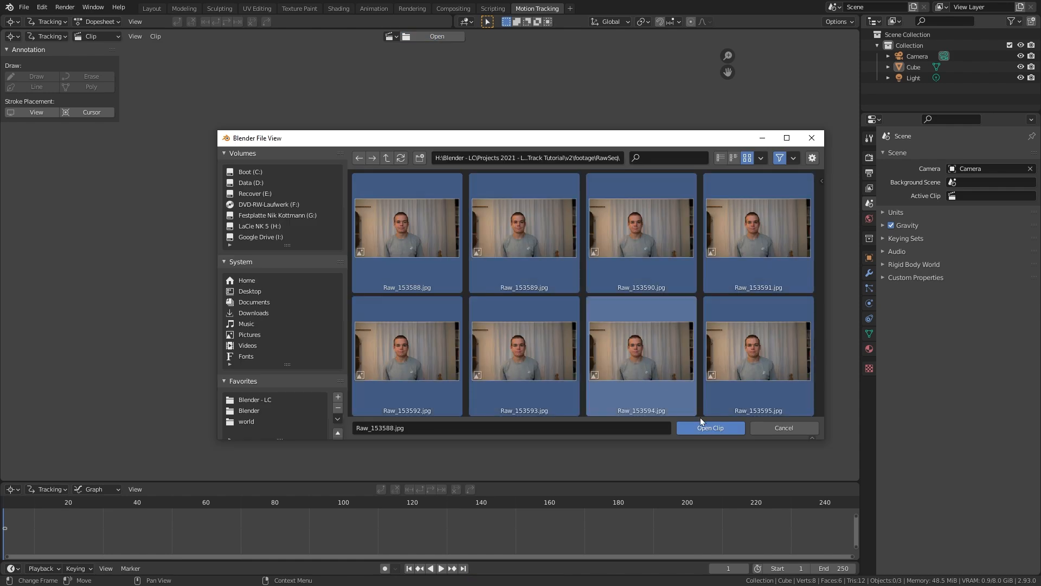
click(707, 428)
- Set the output frame rate to 25 fps and the resolution to 3840 × 2160 px
click(869, 173)
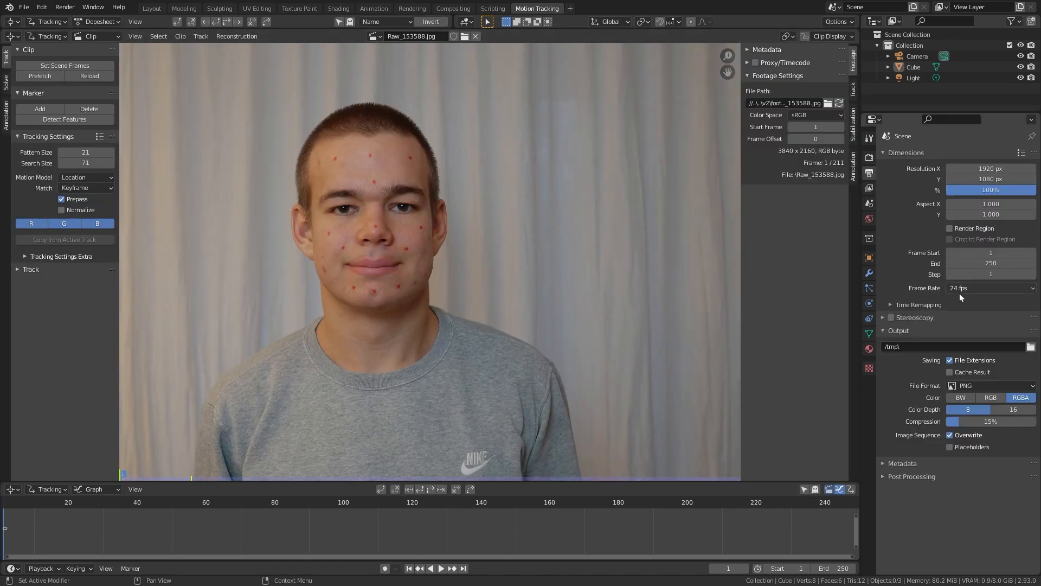
click(962, 288)
click(971, 322)
click(988, 169)
text(3840)
key(Tab)
text(2160)
key(Return)
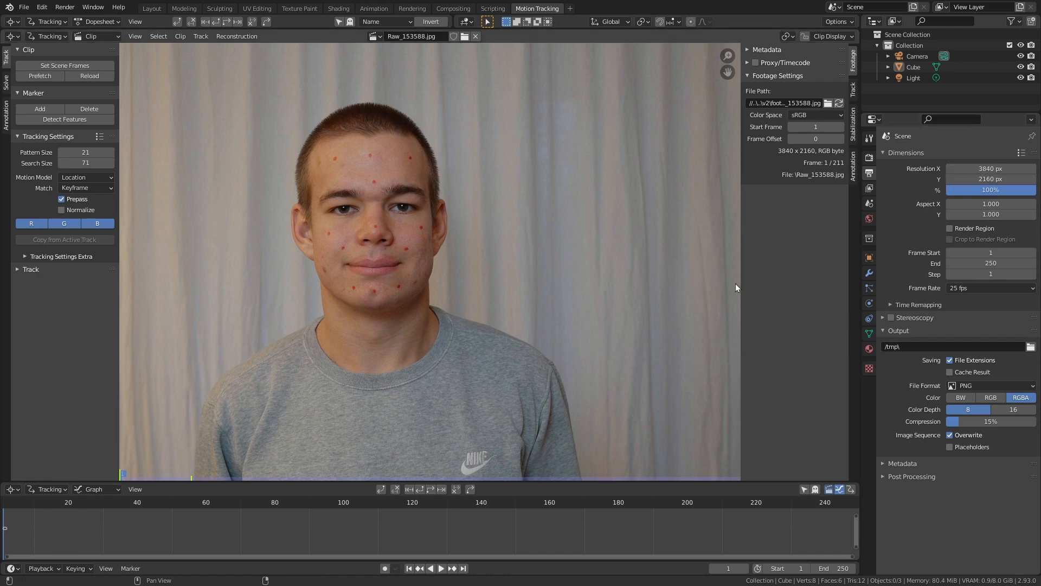
- Match the scene's frame range to the clip and prefetch the footage
click(77, 68)
scroll(509, 516, down, 2)
middle_drag(450, 535, 516, 539)
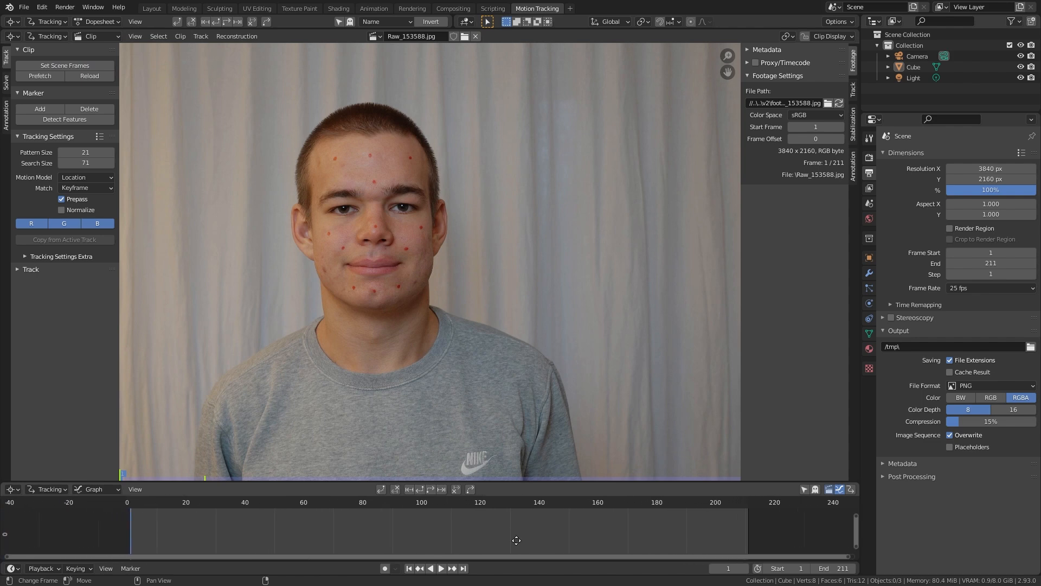
click(50, 80)
- Add a tracking object for the clip and name it Face
click(853, 92)
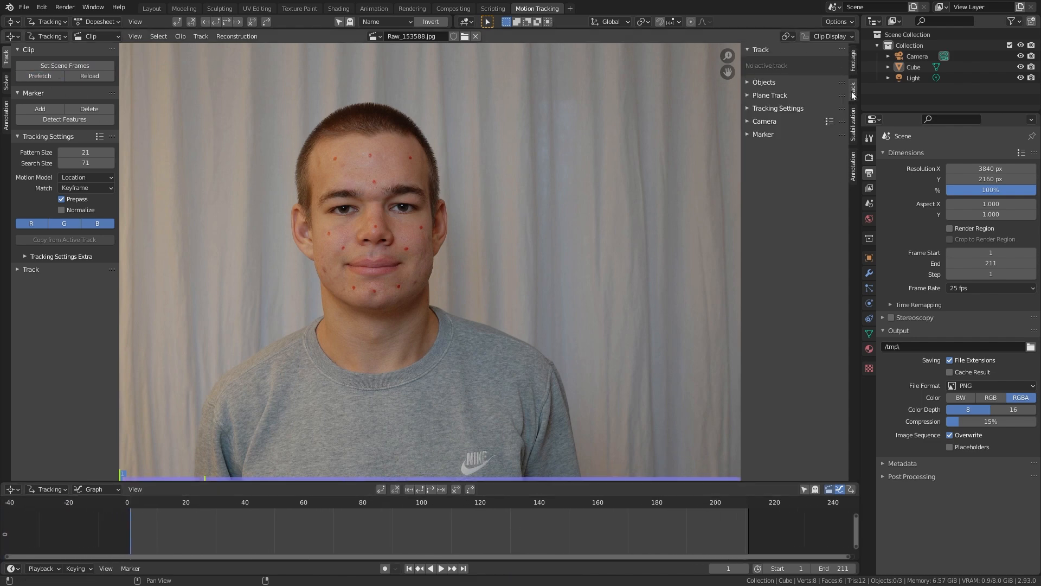
click(759, 82)
click(842, 98)
double_click(776, 110)
text(Face)
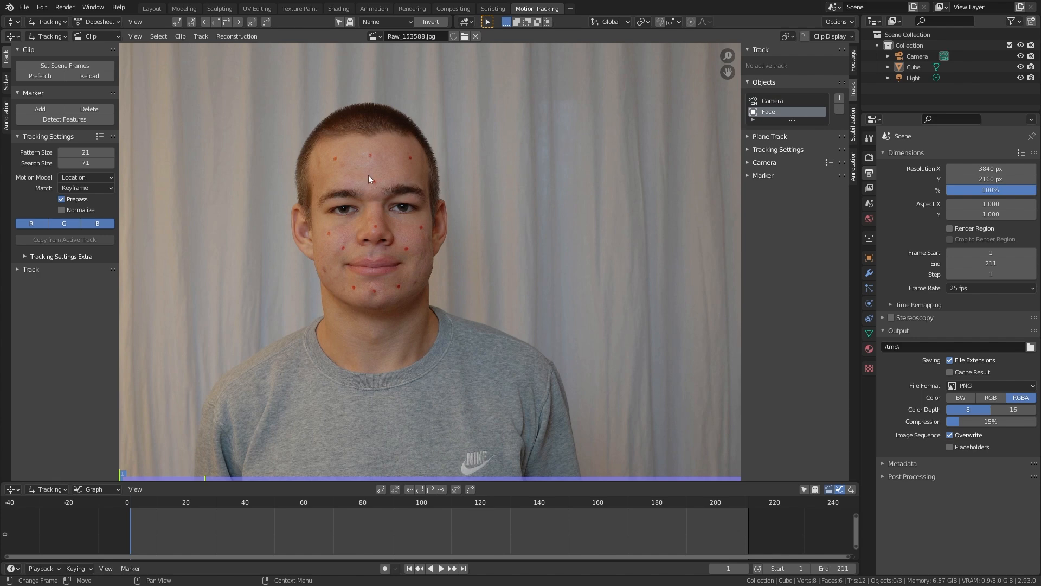
- Configure tracking with the Location, Rotation & Scale motion model, Normalize enabled and Previous frame matching
click(106, 176)
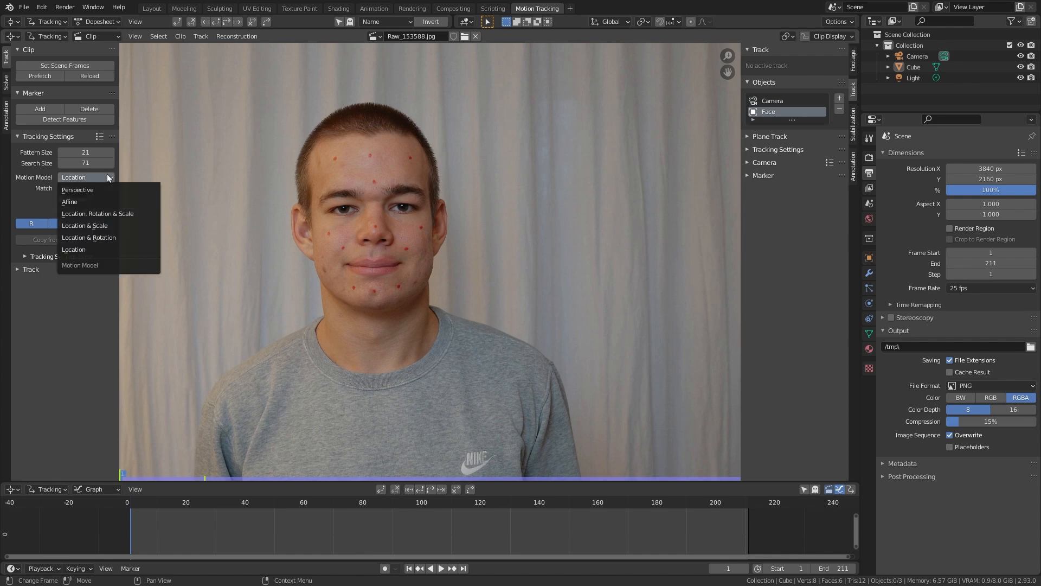
click(120, 217)
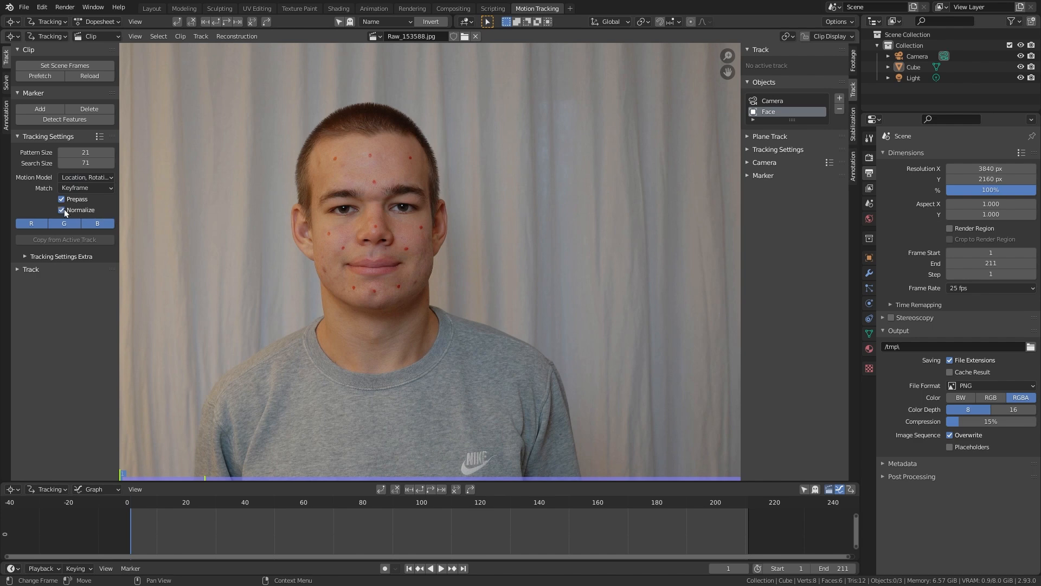
click(112, 188)
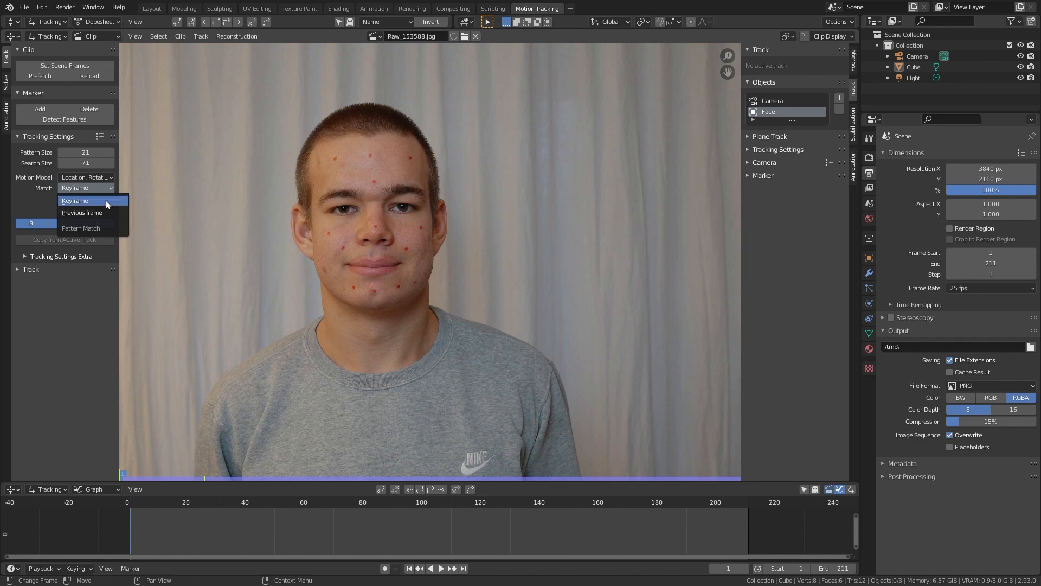
click(107, 214)
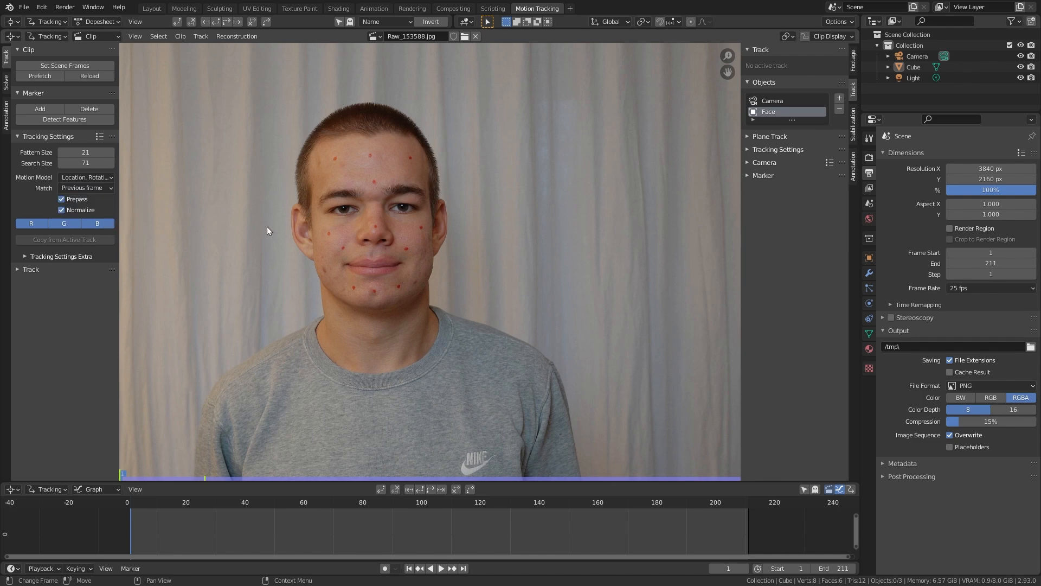
- Place a tracker on the red dot at the upper left of the forehead and enlarge it around the dot
scroll(375, 238, up, 3)
middle_drag(374, 238, 304, 214)
middle_drag(282, 178, 432, 277)
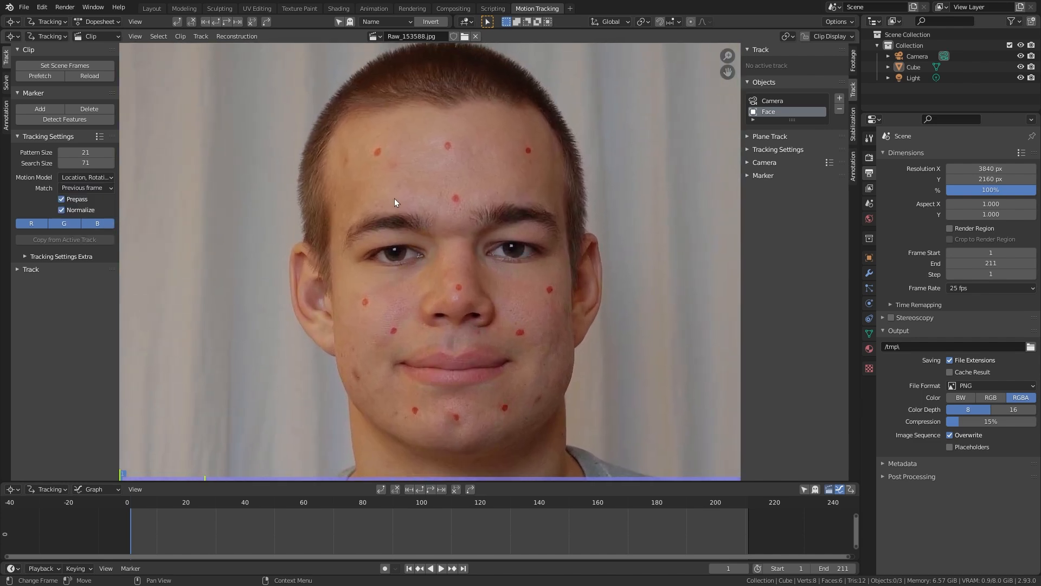
ctrl+click(378, 151)
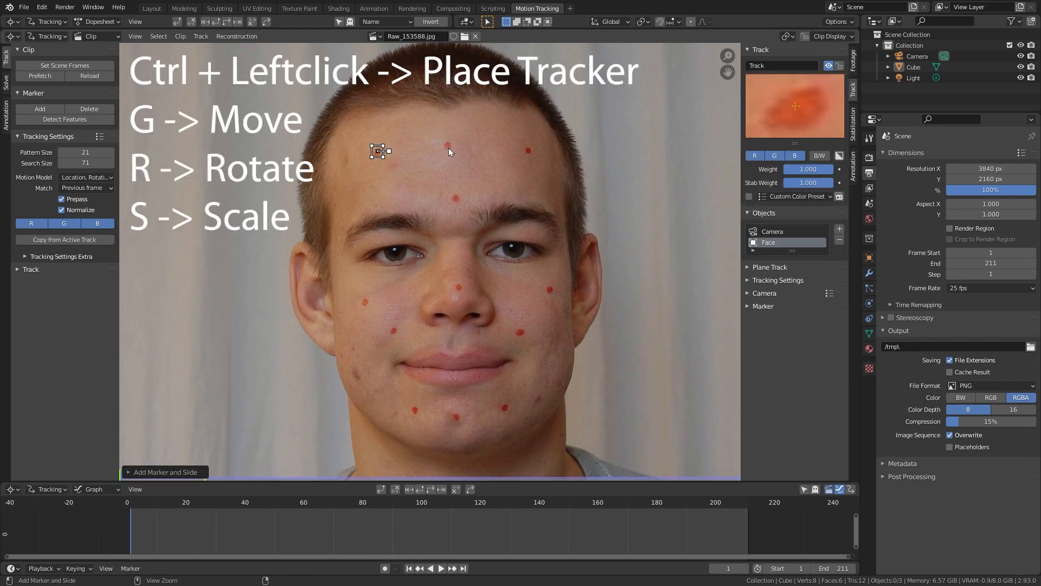
key(s)
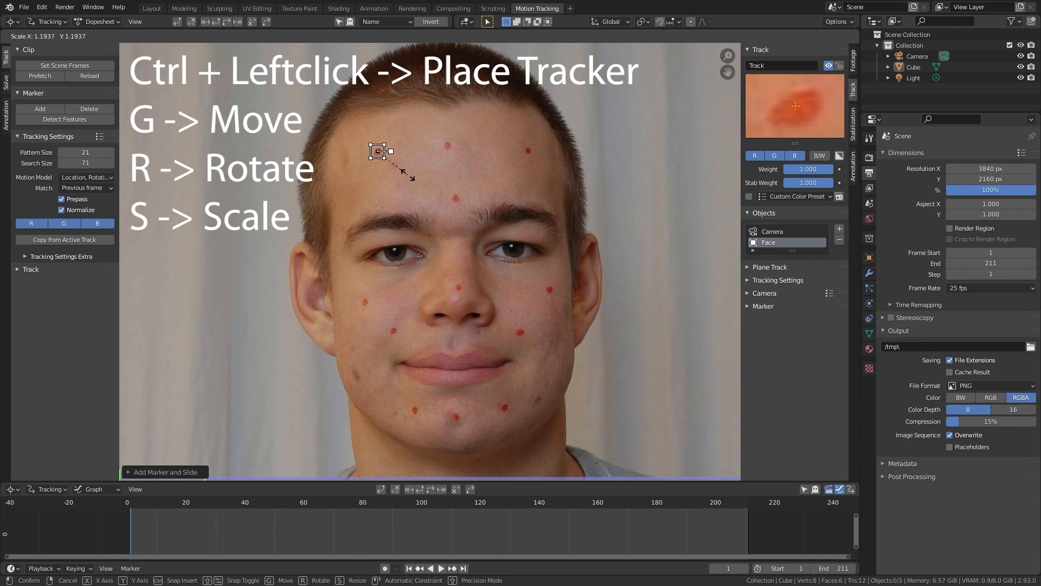
click(416, 180)
- Place trackers on all remaining red dots across the forehead, nose, cheeks and chin
ctrl+click(448, 146)
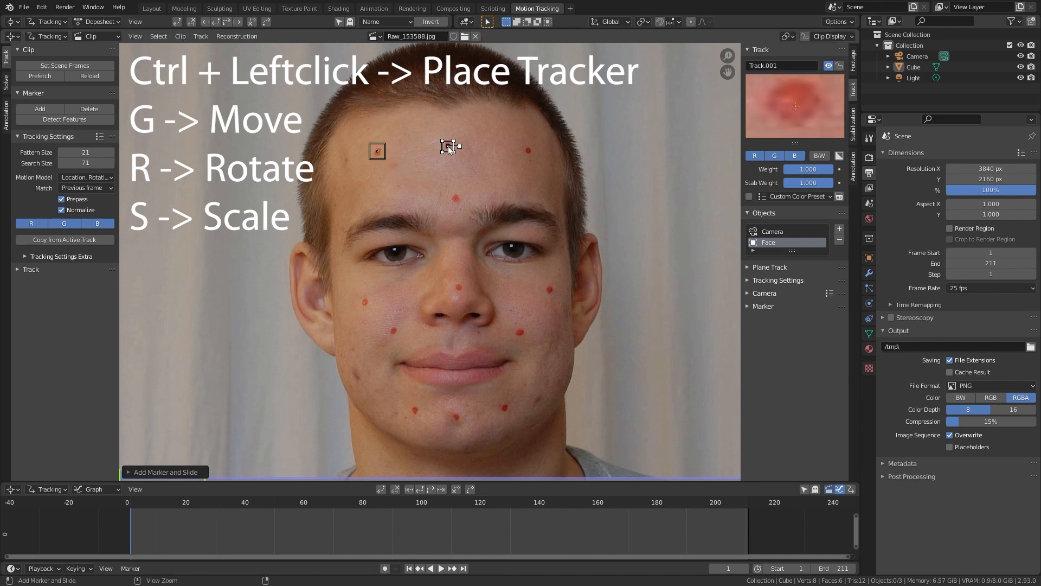
ctrl+click(528, 151)
ctrl+click(456, 198)
ctrl+click(365, 302)
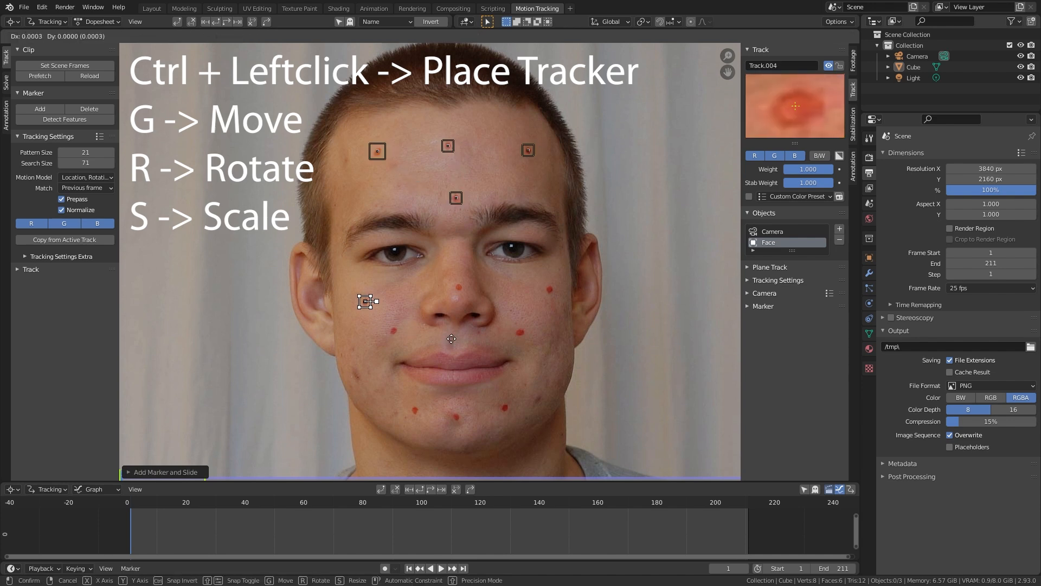
ctrl+click(394, 330)
ctrl+click(550, 289)
ctrl+click(459, 287)
ctrl+click(520, 333)
ctrl+click(414, 410)
ctrl+click(456, 416)
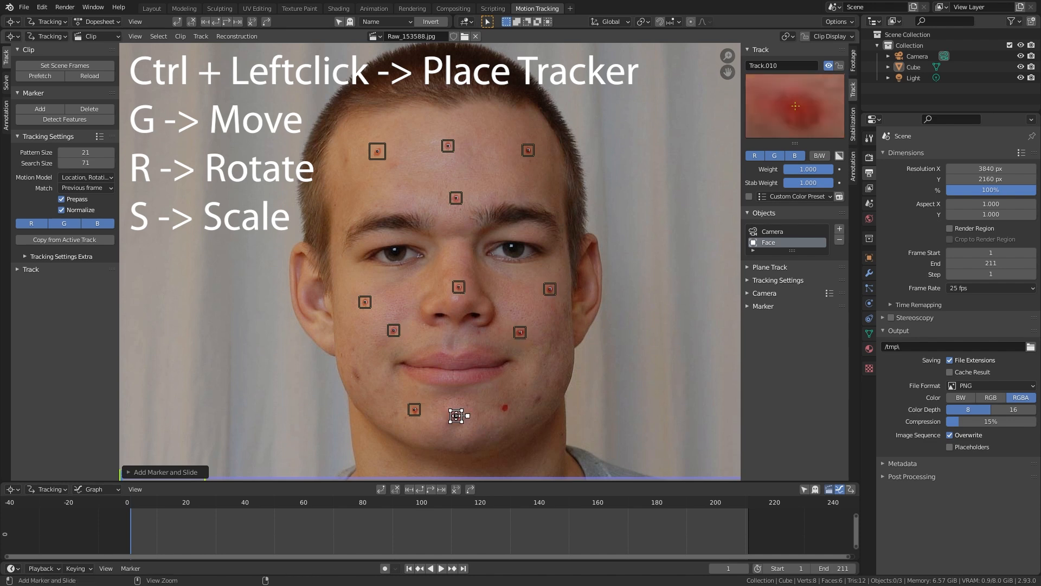
ctrl+click(505, 407)
- Select all face trackers, lock the view to the selection, and track them forwards through the clip
key(a)
key(l)
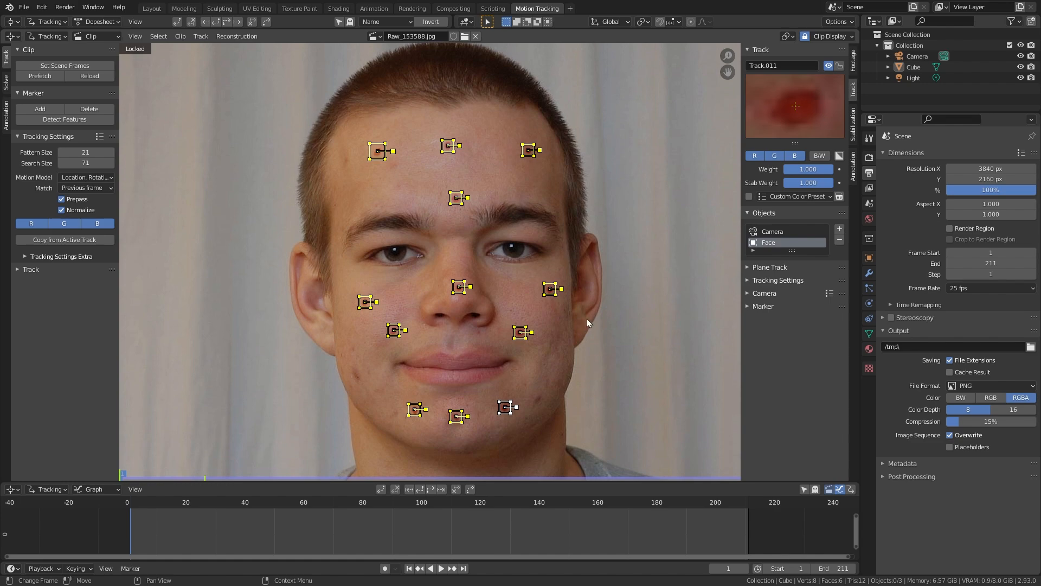
click(430, 489)
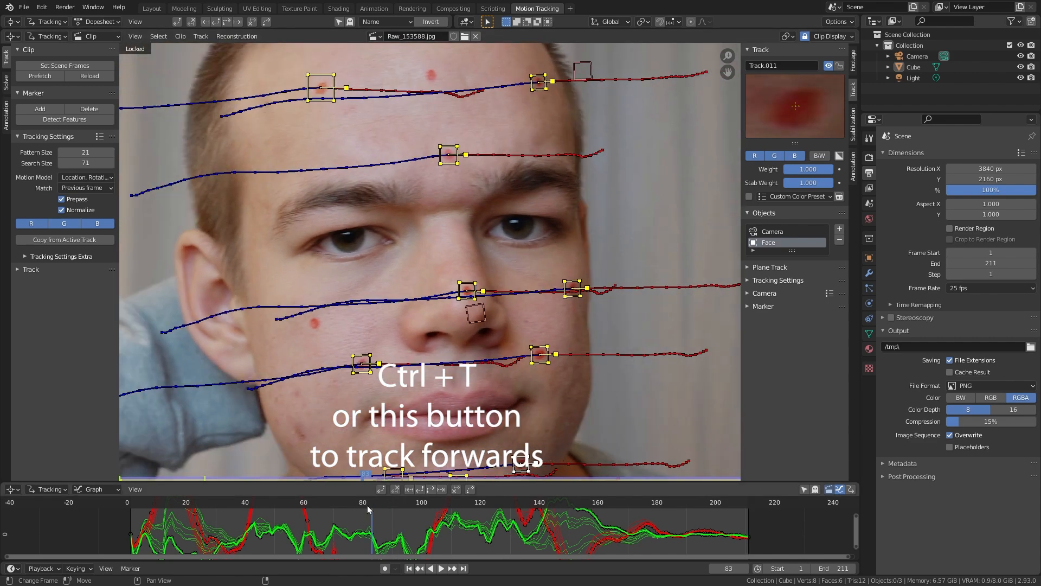
- Select the lost tracker on the outer left-hand cheek dot, enlarge its search area at frame 58 and track it forwards
drag(408, 506, 287, 504)
click(322, 316)
scroll(324, 316, up, 5)
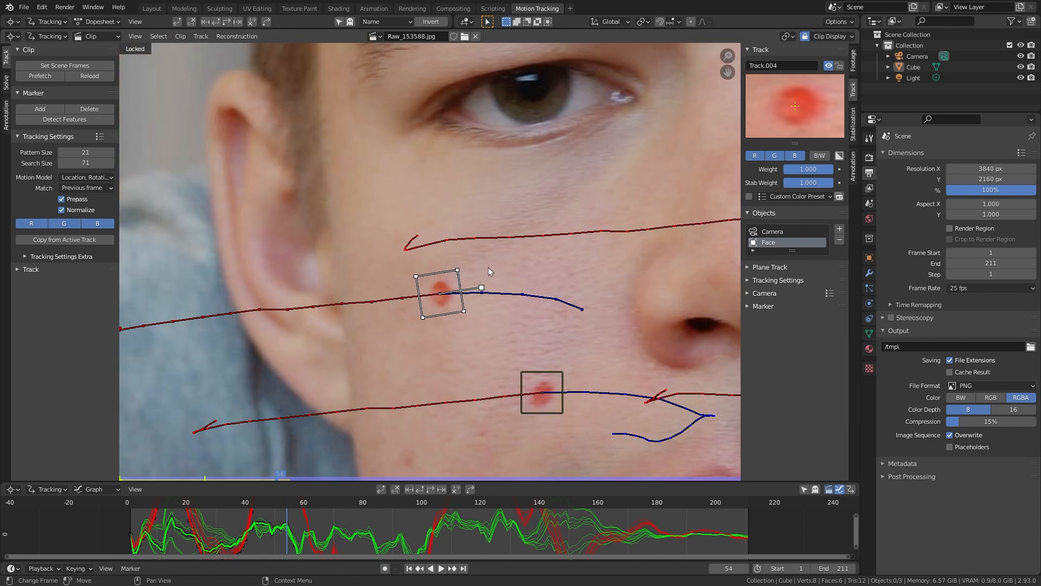
drag(285, 501, 298, 499)
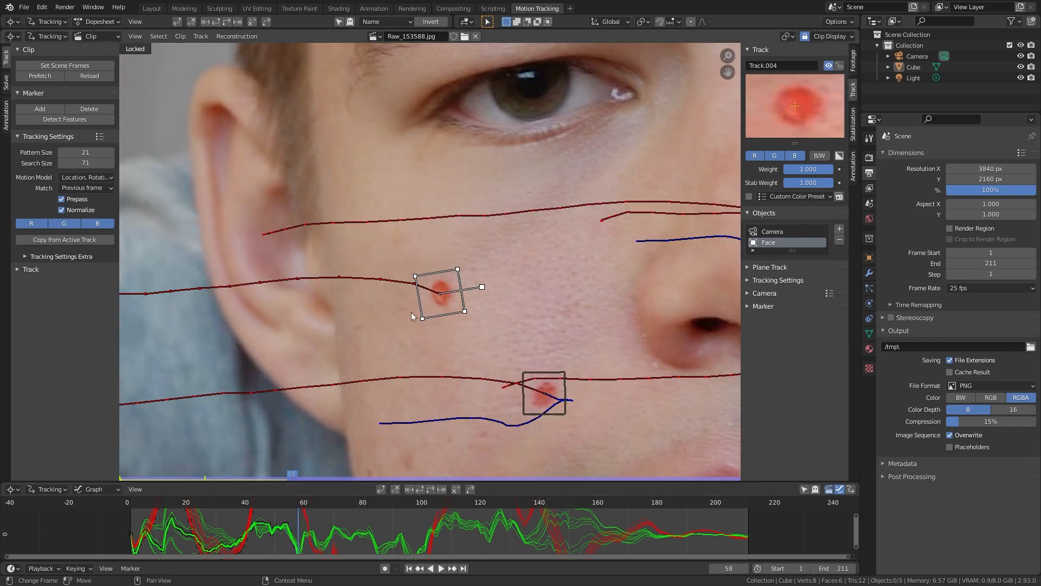
key(alt+s)
drag(479, 335, 509, 363)
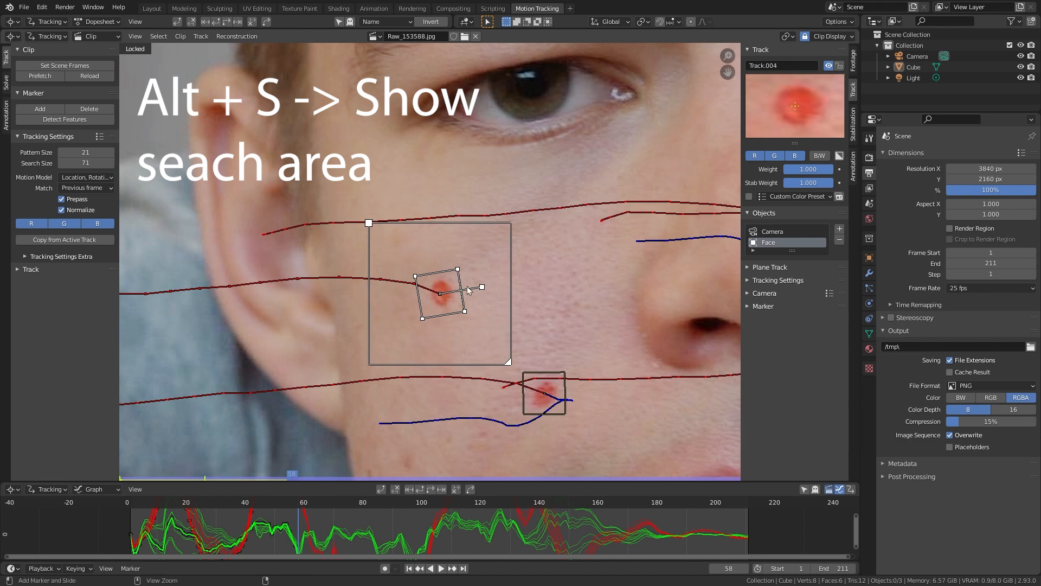
key(ctrl+t)
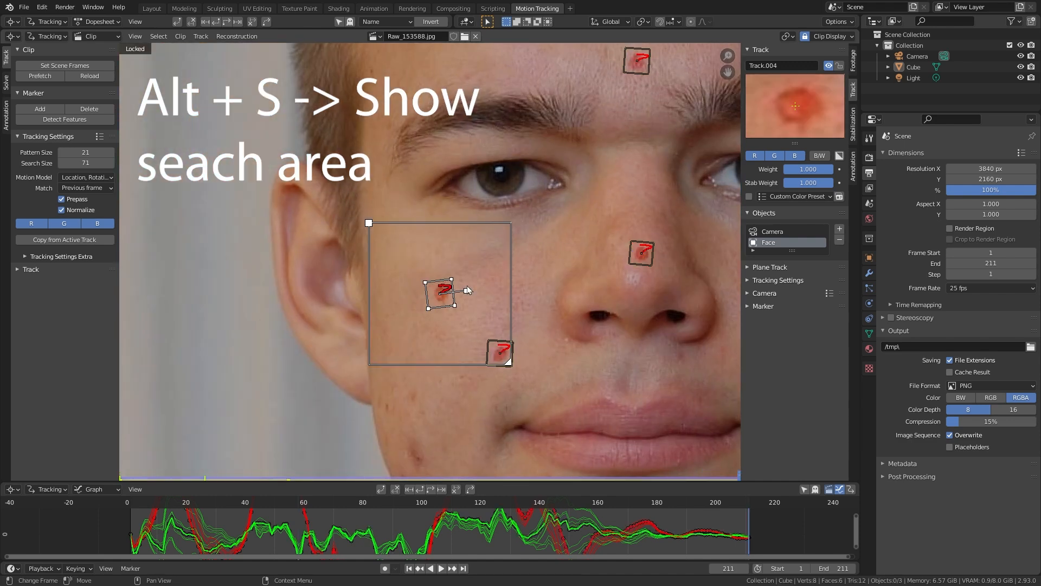
scroll(493, 429, down, 4)
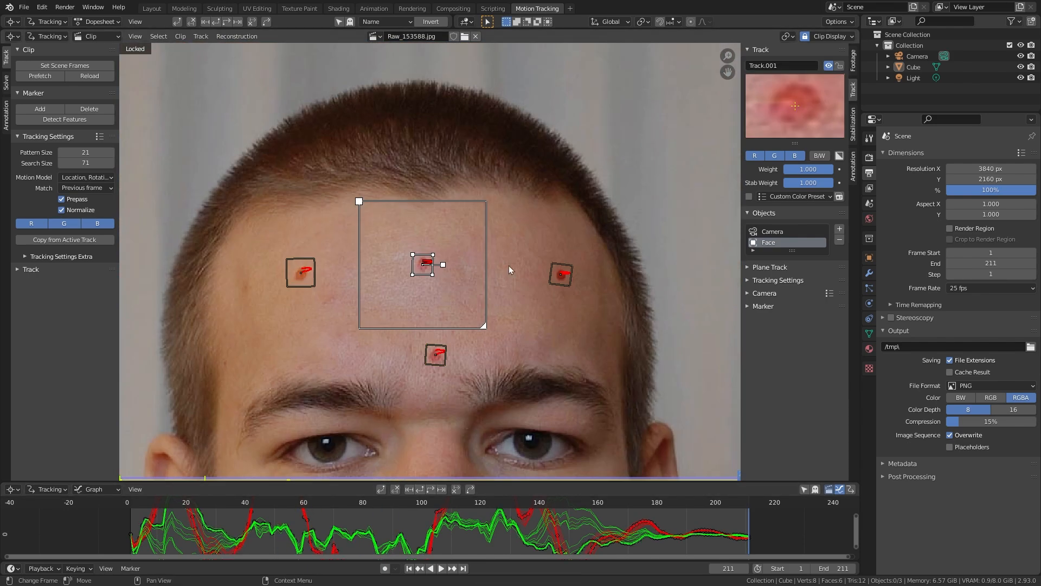
scroll(537, 275, down, 4)
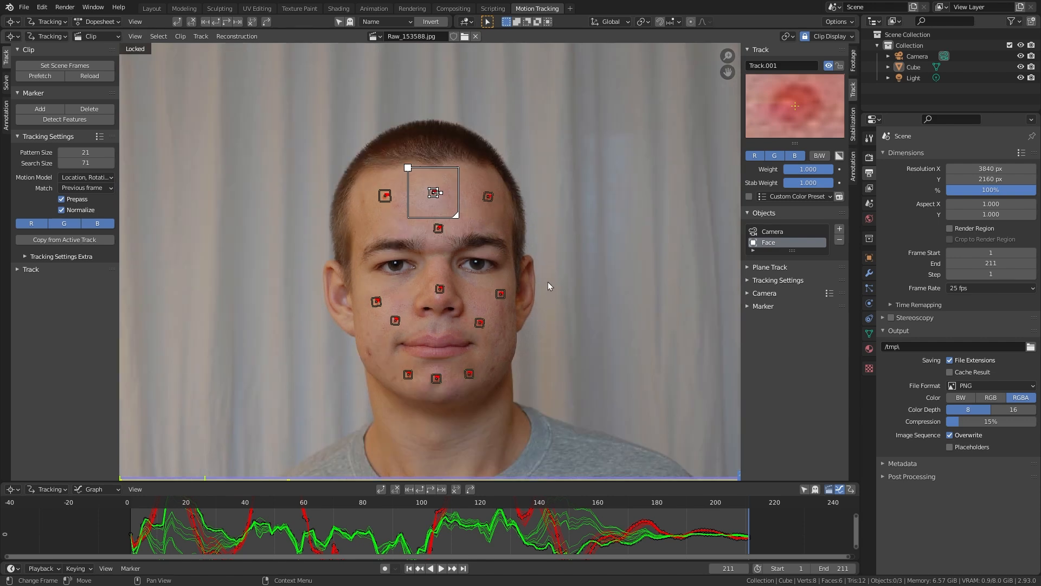
middle_drag(549, 281, 549, 260)
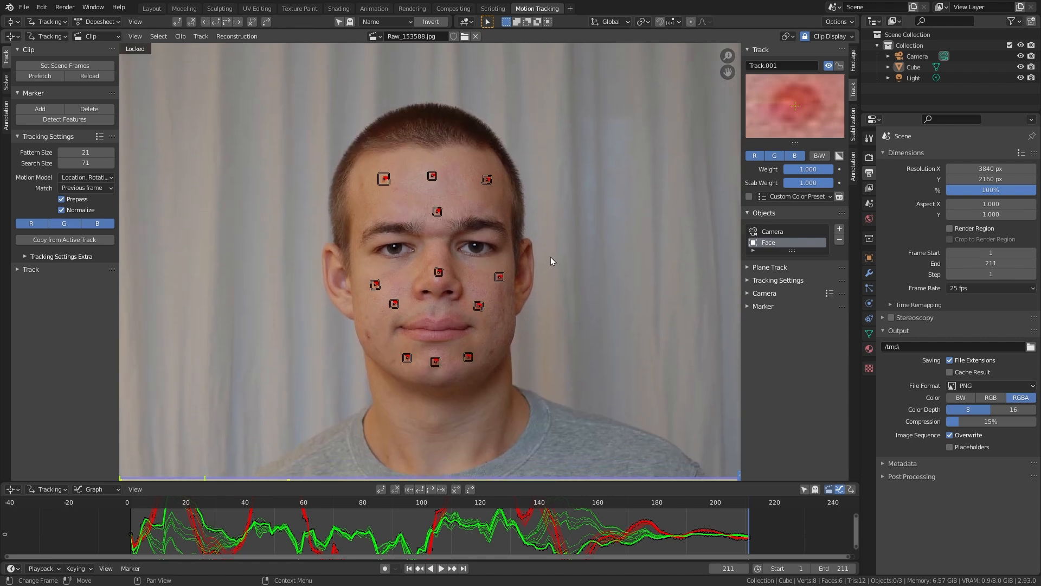
- Unlock the clip view from the selection and set the solve's Keyframe A to frame 1
click(7, 82)
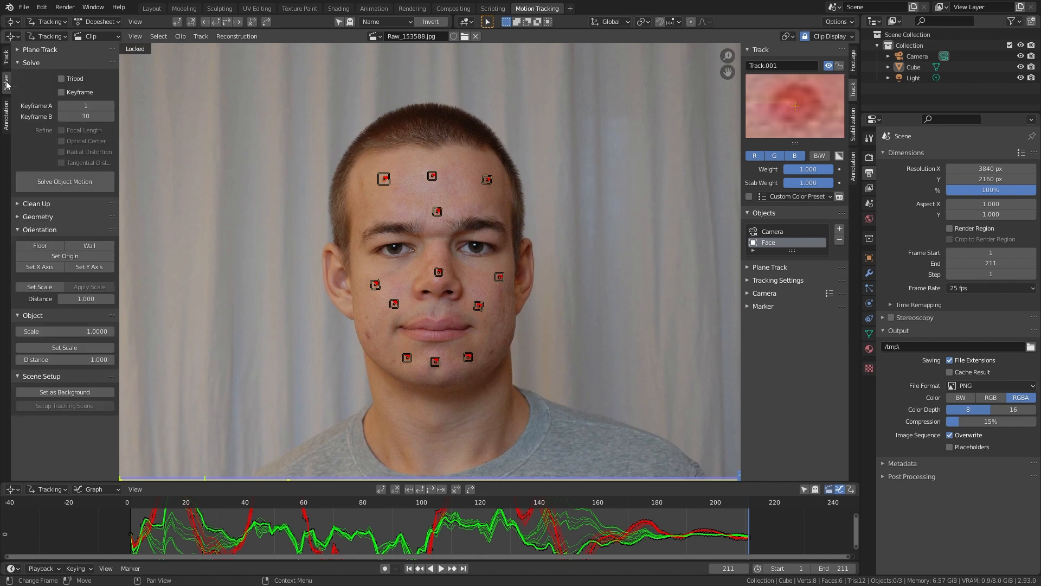
click(139, 501)
key(l)
key(Home)
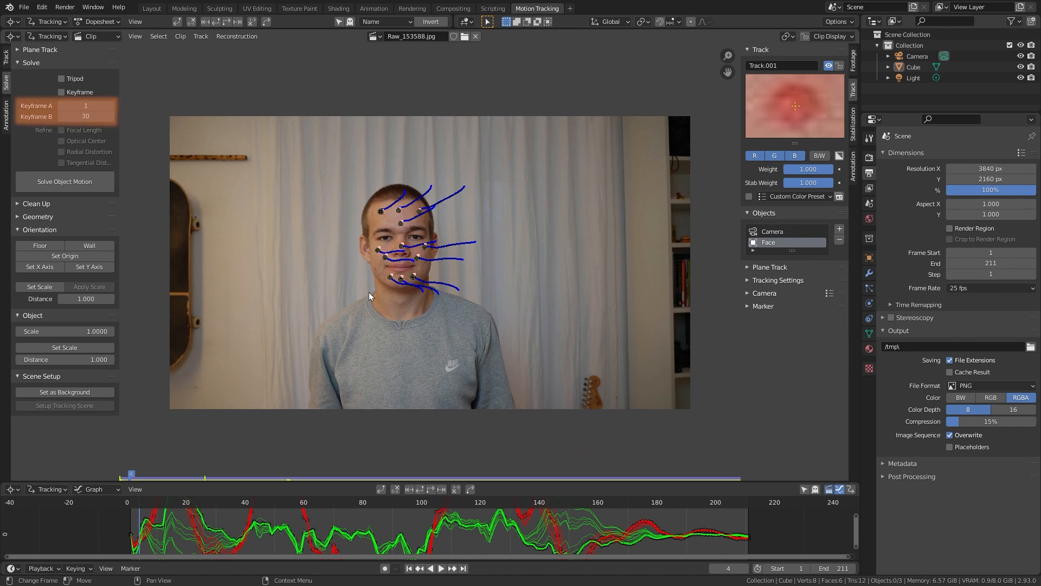
ctrl+middle_drag(369, 293, 358, 272)
drag(161, 496, 132, 501)
click(86, 106)
key(Return)
- Set the solve's Keyframe B to 108 and solve the object motion for Face
drag(140, 504, 445, 512)
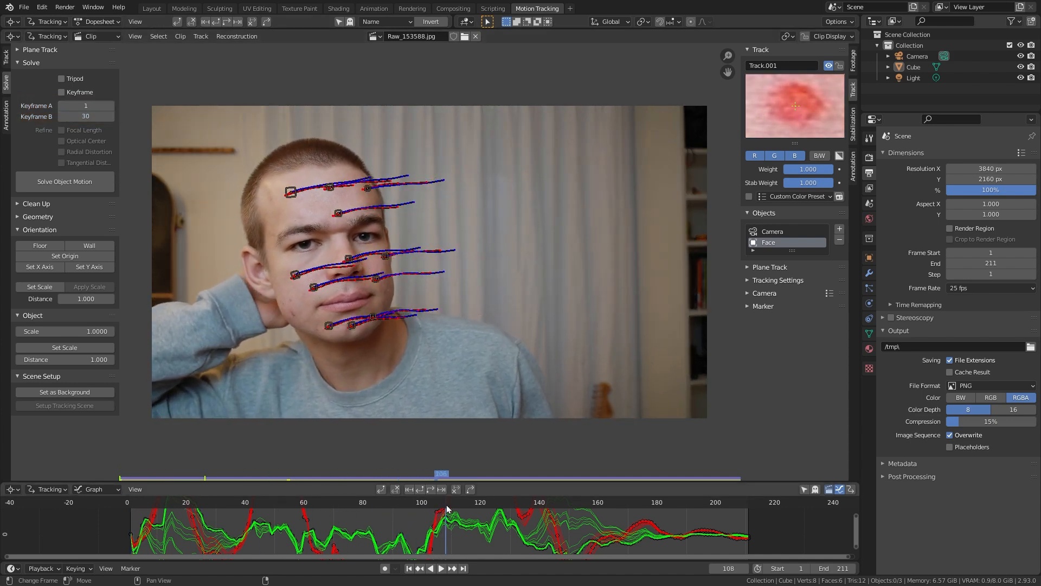
click(80, 116)
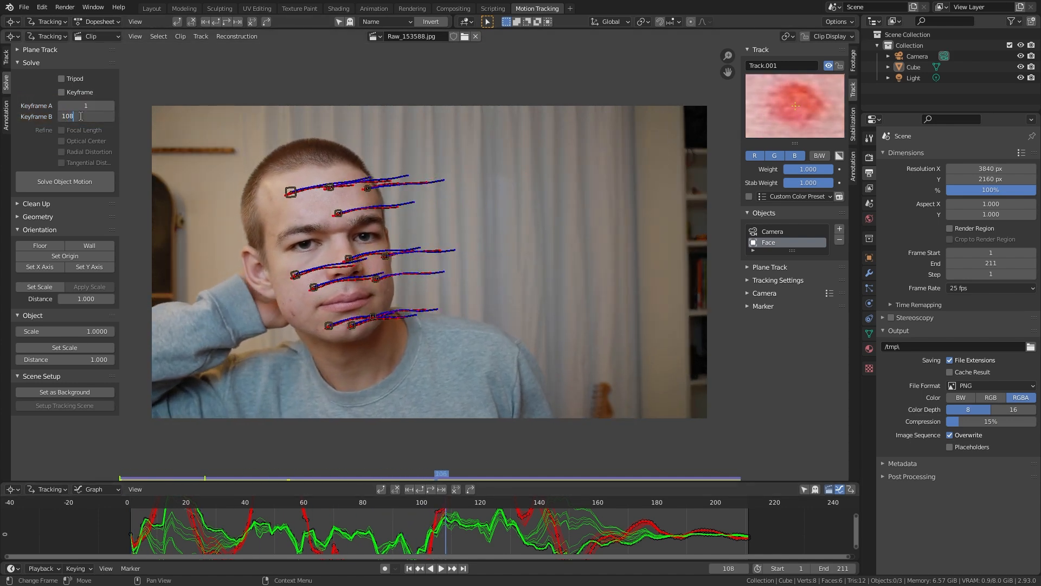
key(Return)
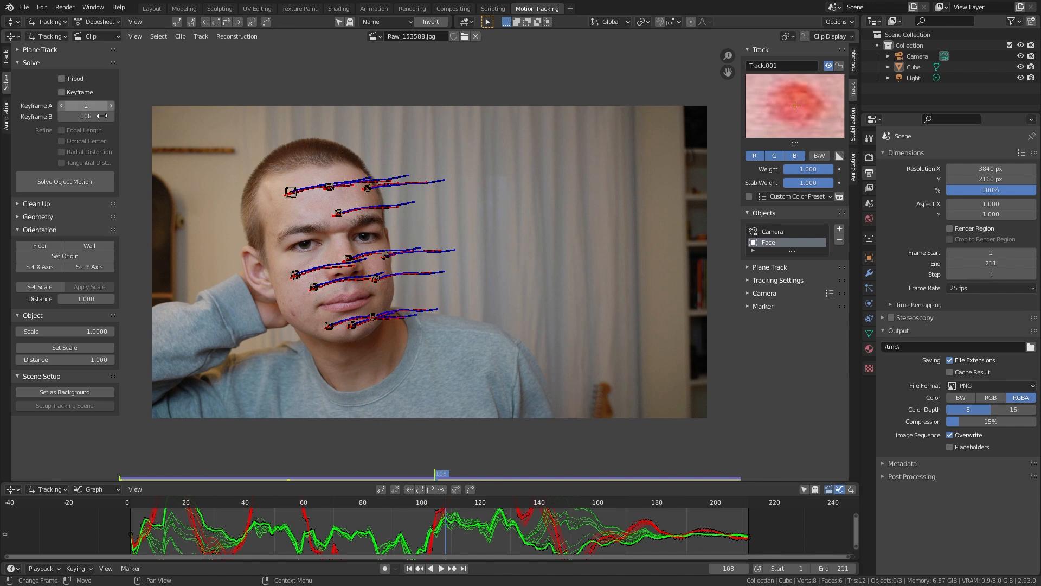
click(83, 181)
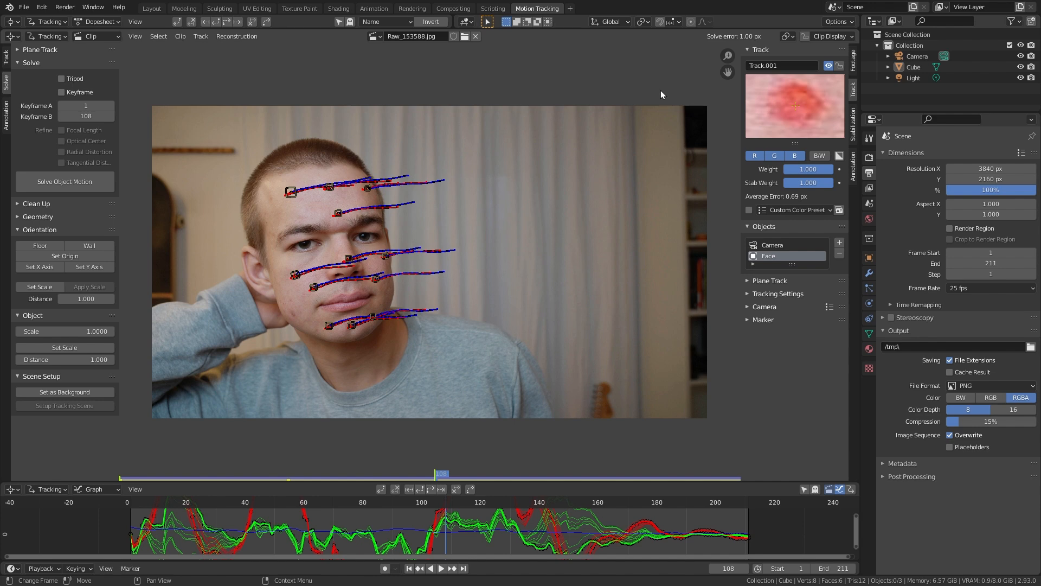
- Return to the Layout workspace and delete the default cube and light
click(152, 9)
middle_drag(415, 244, 385, 93)
drag(384, 93, 597, 423)
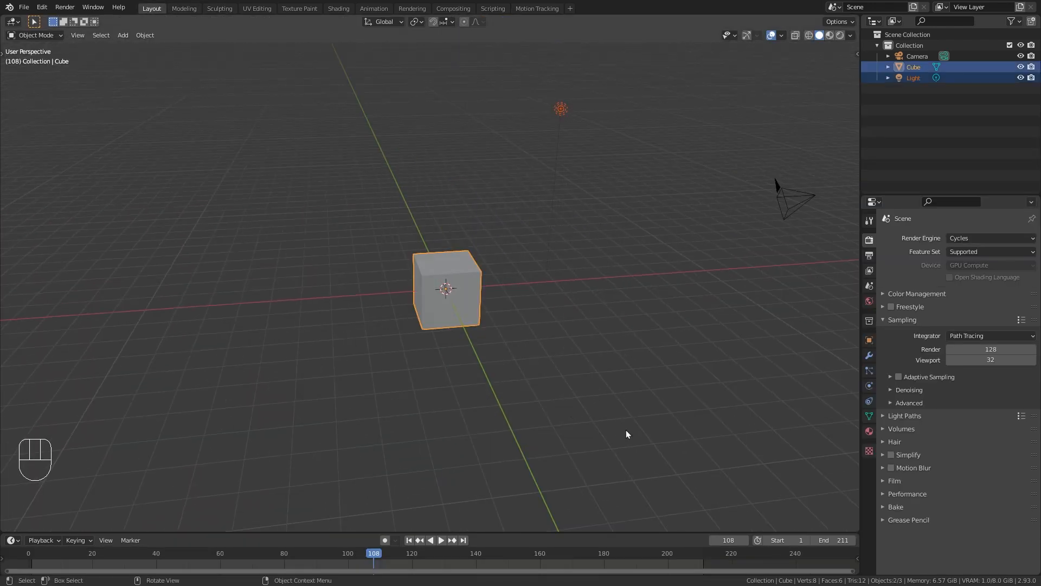
key(Delete)
- Clear the camera's location and rotation, and rotate it upright to look along the Y axis
click(790, 191)
key(alt+g)
key(alt+r)
middle_drag(442, 341, 547, 346)
key(r)
click(460, 330)
- Move the camera back along the Y axis, away from the world origin and facing it
shift+middle_drag(467, 308, 410, 297)
key(g)
key(y)
click(626, 329)
middle_drag(548, 319, 500, 303)
scroll(502, 301, up, 3)
shift+middle_drag(504, 299, 436, 325)
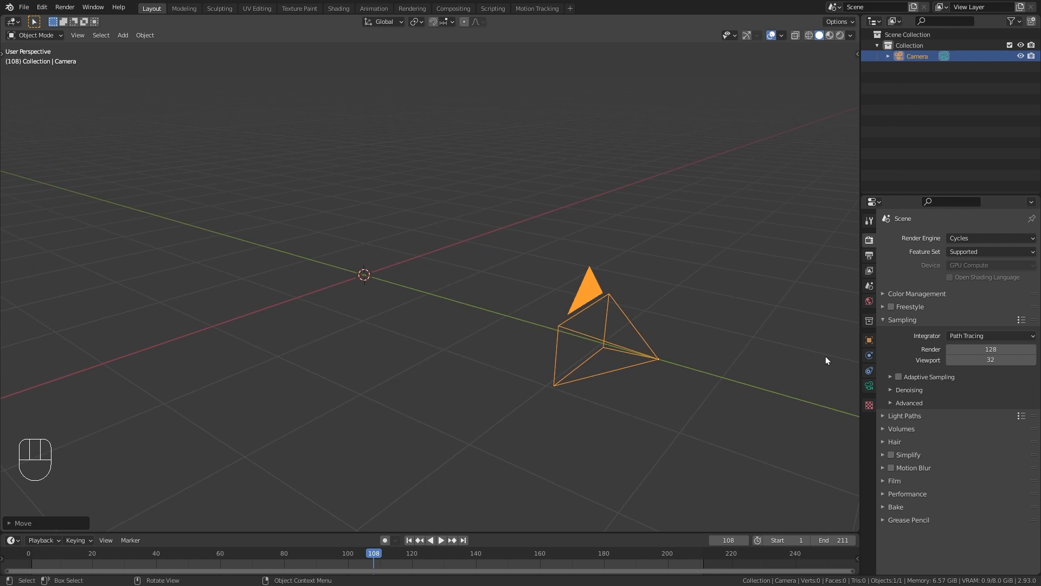
- Add a Camera Solver constraint to the camera
click(868, 370)
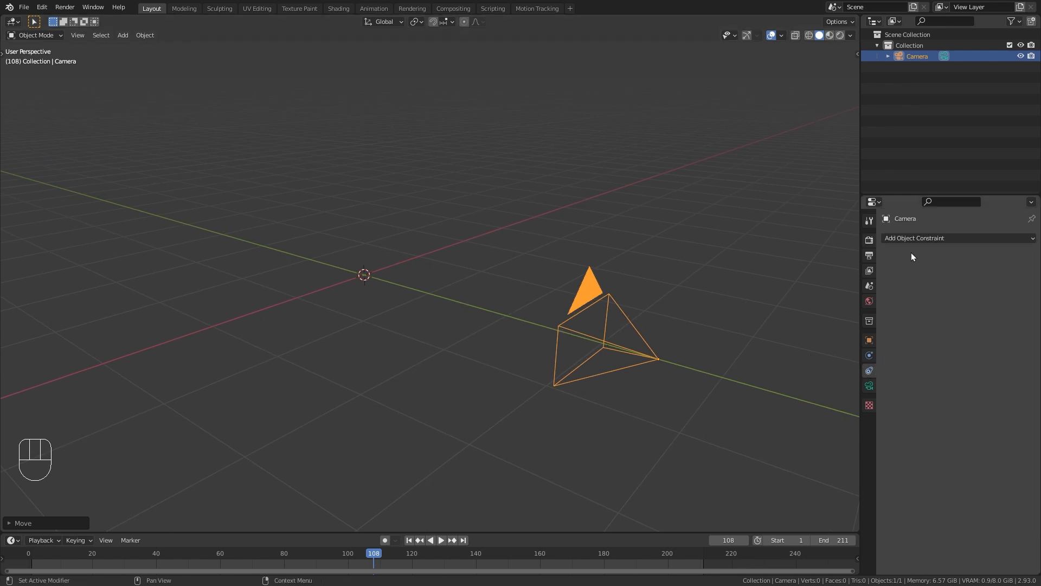
click(913, 238)
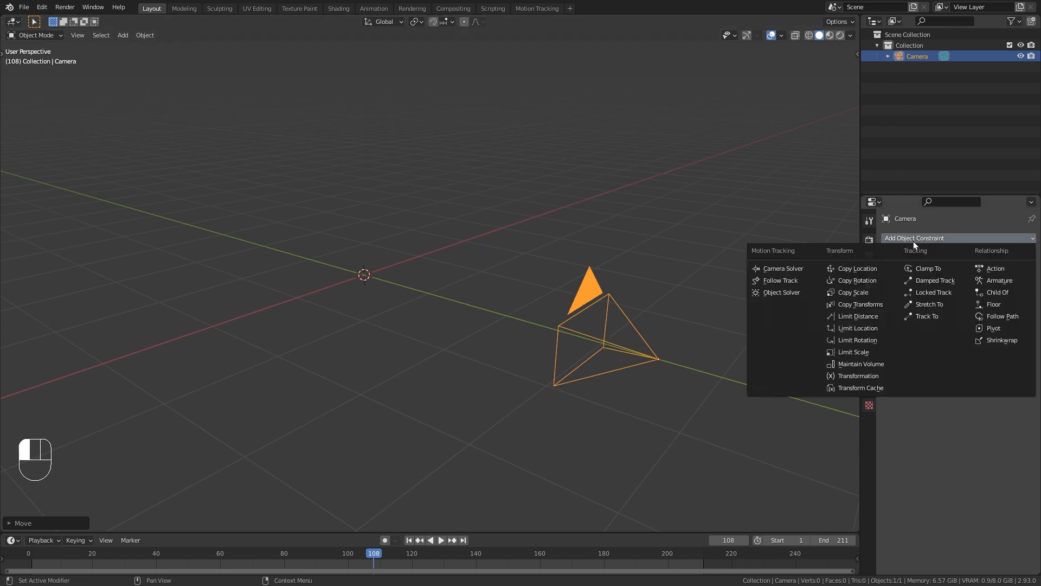
click(797, 270)
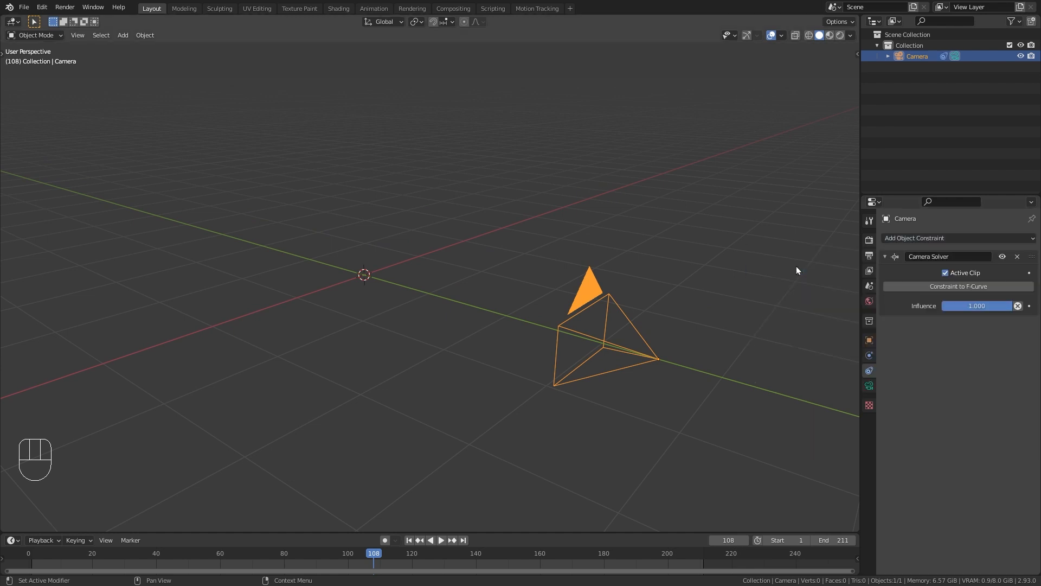
- Turn on the Motion Tracking overlay in the 3D view and reduce the displayed size of the tracks
click(781, 36)
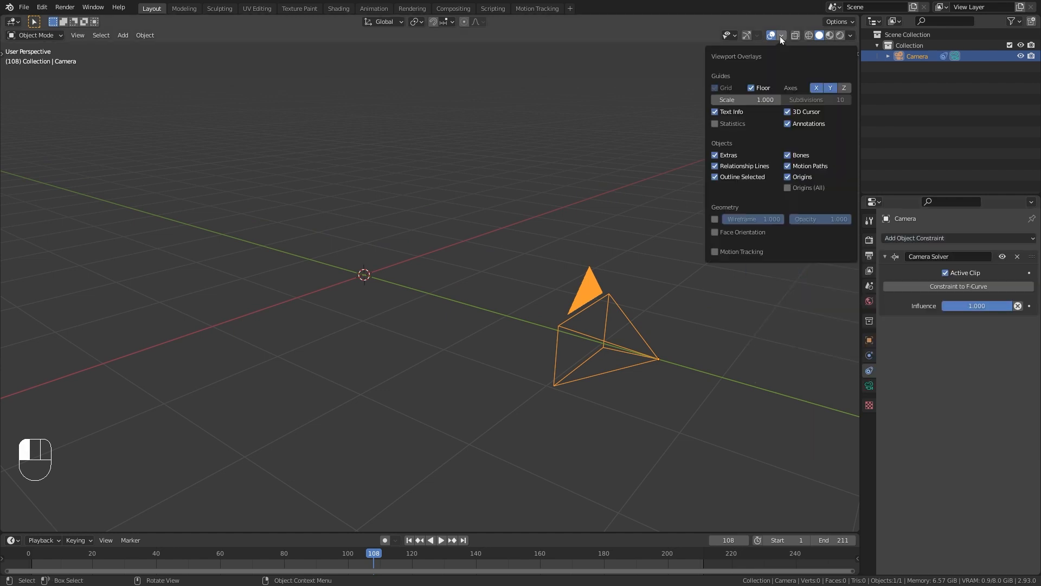
click(715, 251)
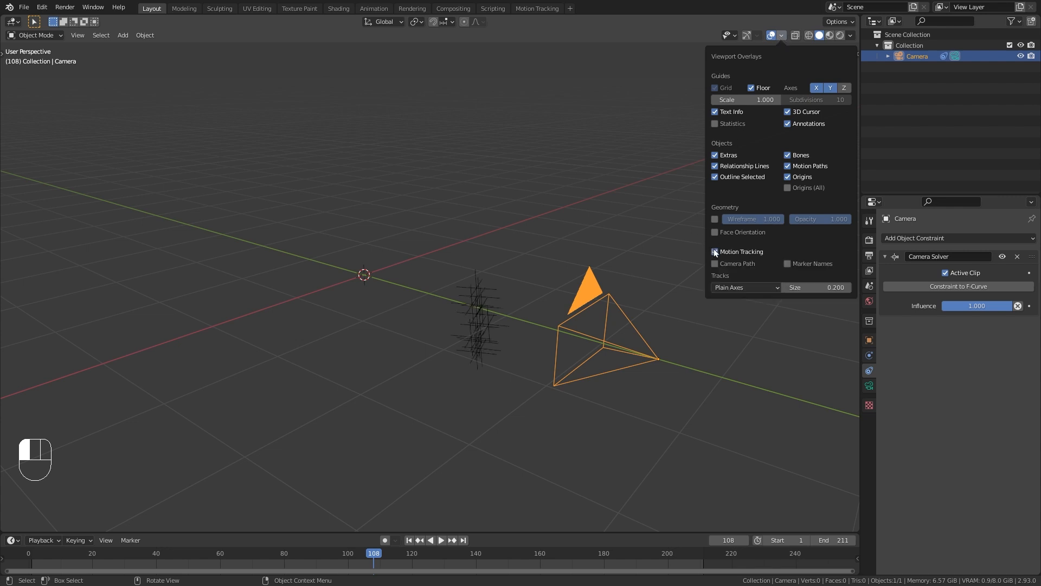
drag(816, 287, 807, 288)
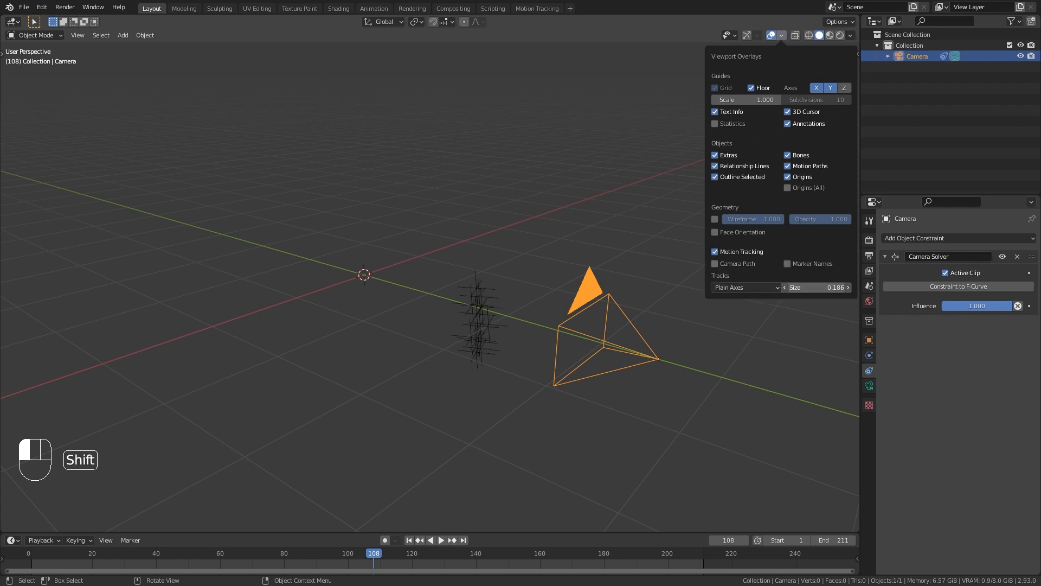
- Scrub and play the timeline to examine how the tracked face markers move in front of the camera
scroll(461, 296, up, 3)
middle_drag(508, 310, 375, 298)
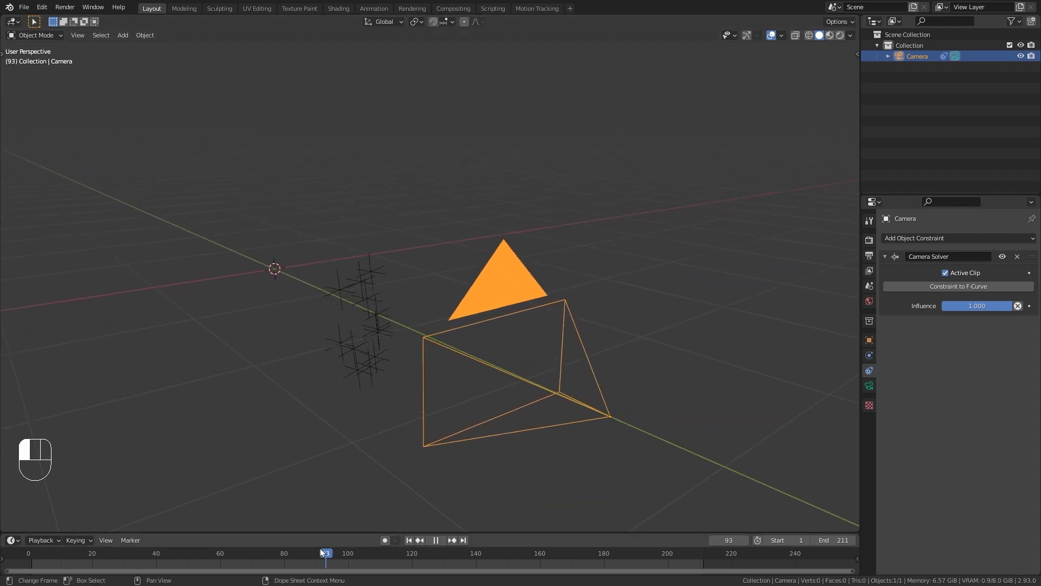
drag(63, 553, 264, 555)
key(space)
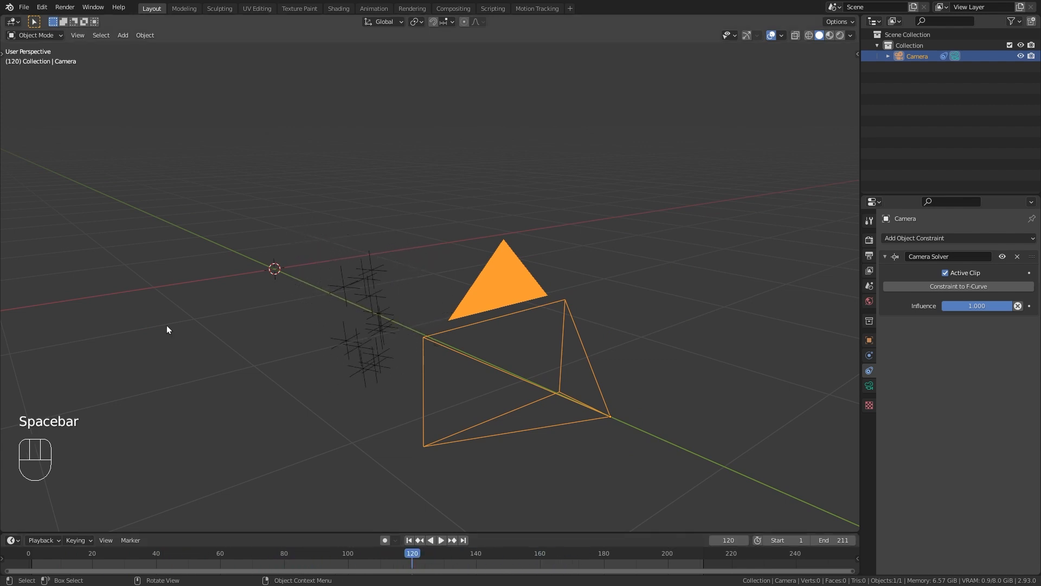
- Look through the camera and add the active movie clip as its background image
key(KP_0)
click(870, 385)
click(892, 398)
click(883, 398)
click(939, 392)
click(1014, 378)
click(950, 349)
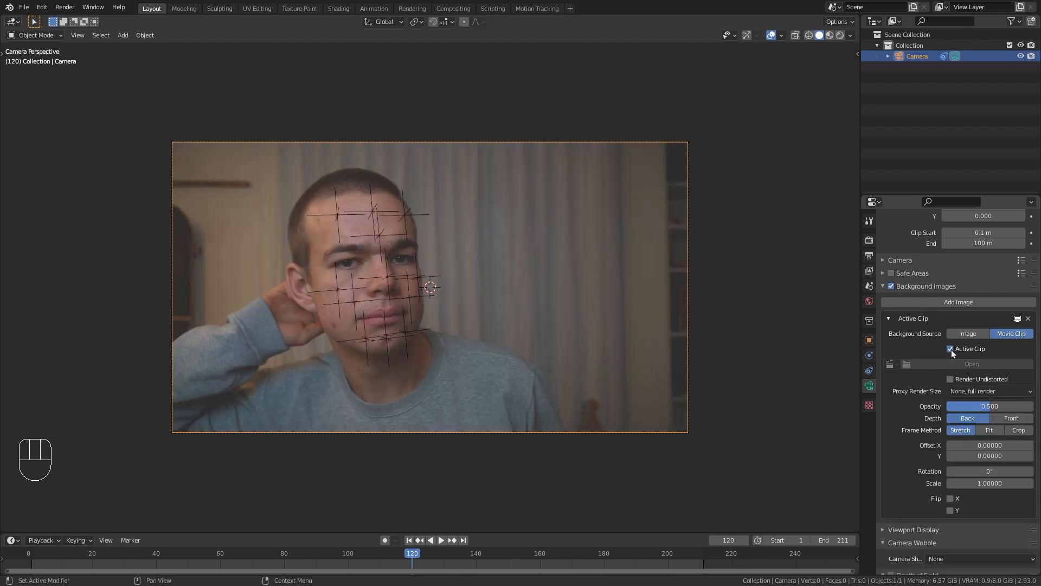
- Set the background clip's opacity to 1.000 and play the footage to check the tracks against the face
key(Home)
drag(974, 406, 1030, 406)
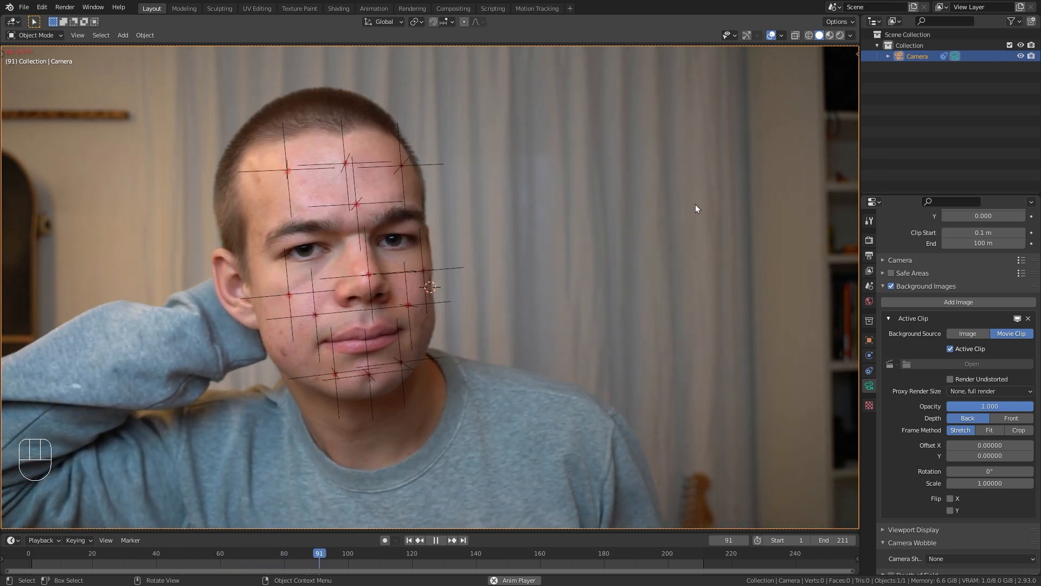
key(space)
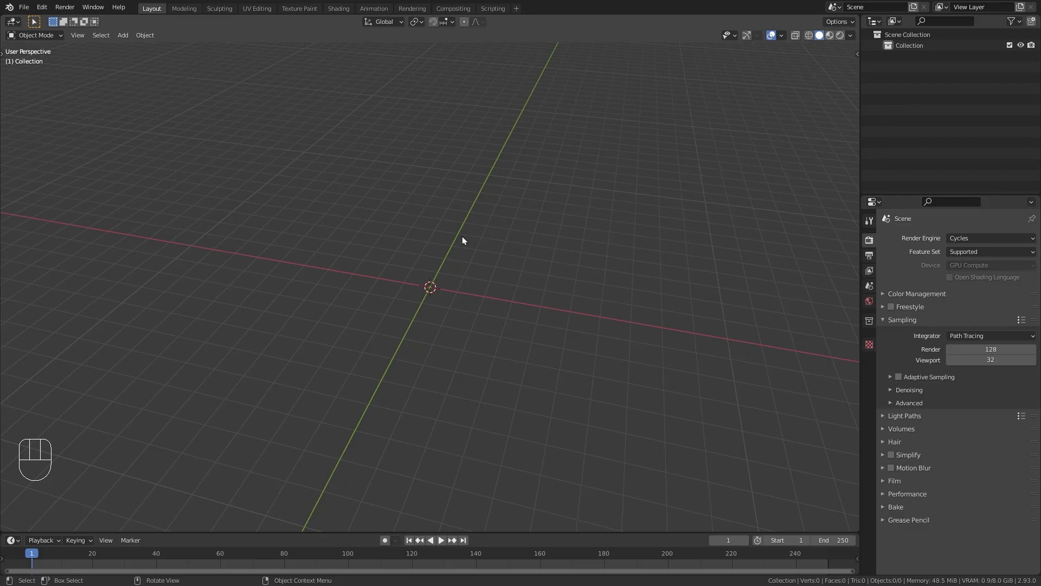
- Create a new FaceBuilder head in the empty scene
key(n)
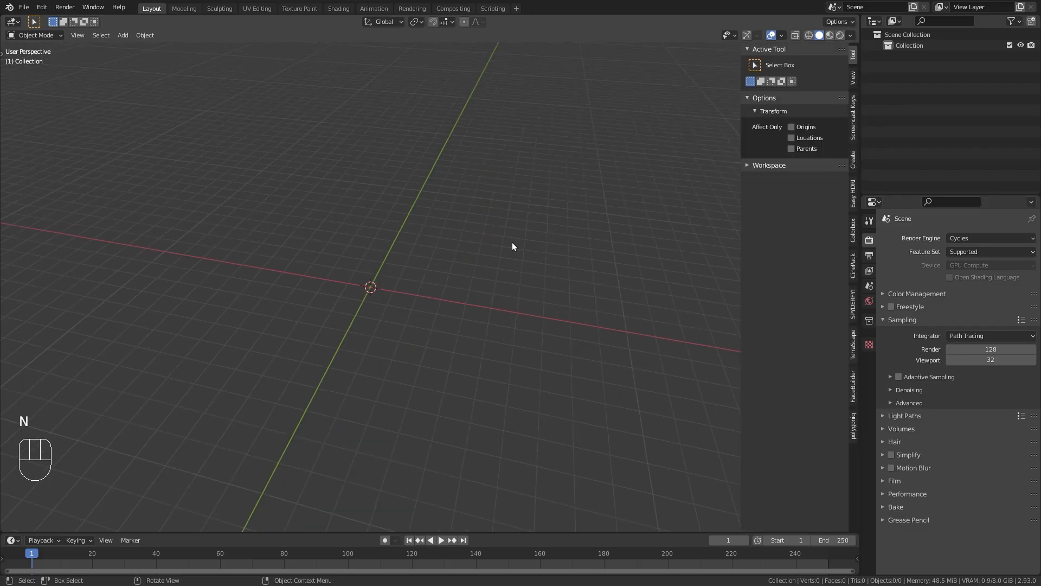
click(853, 387)
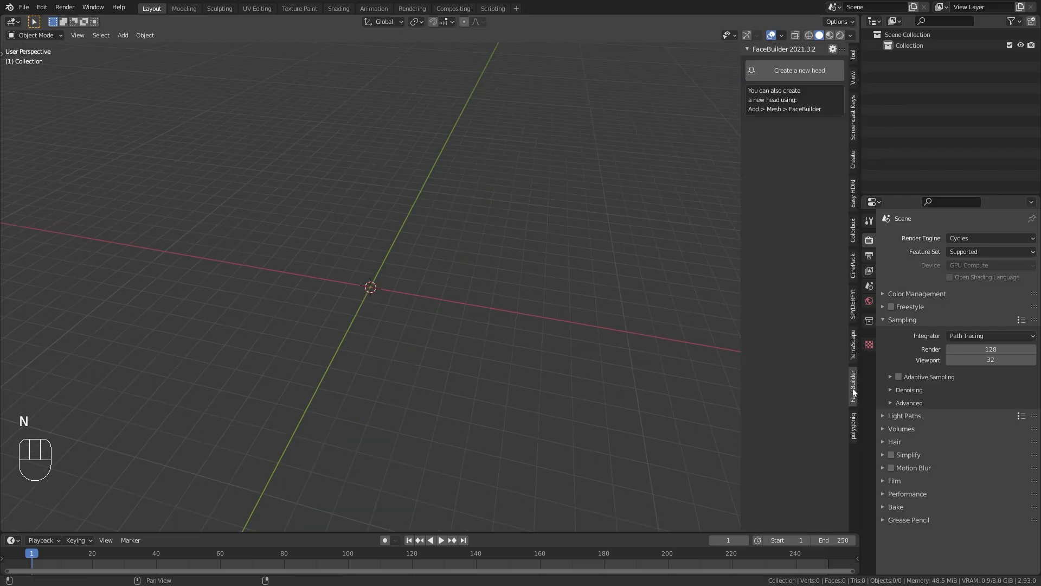
click(805, 73)
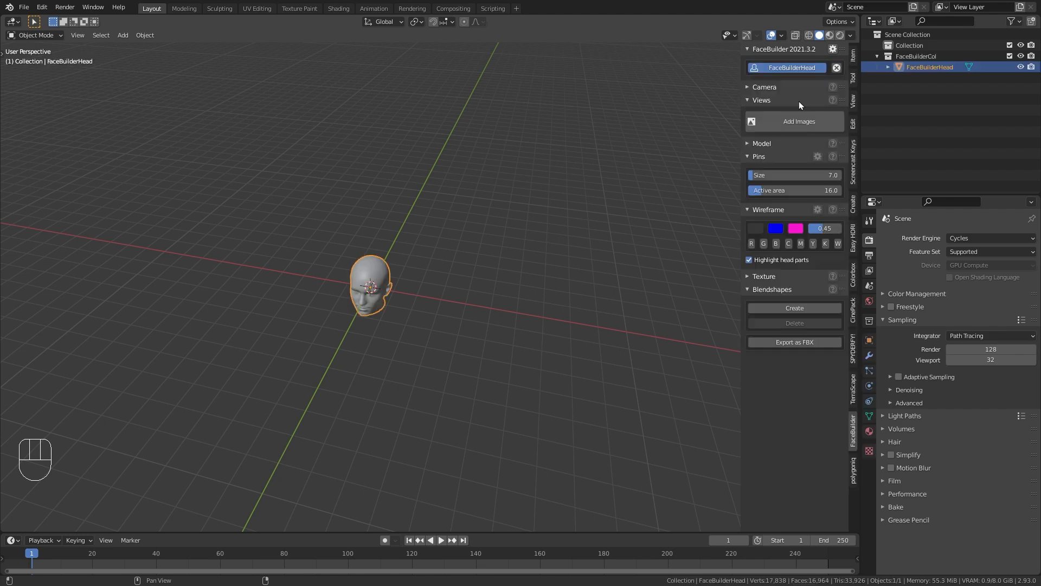
- Load Raw_153594.jpg from the RawSeq folder as a view for the FaceBuilder head
click(789, 120)
scroll(596, 282, down, 5)
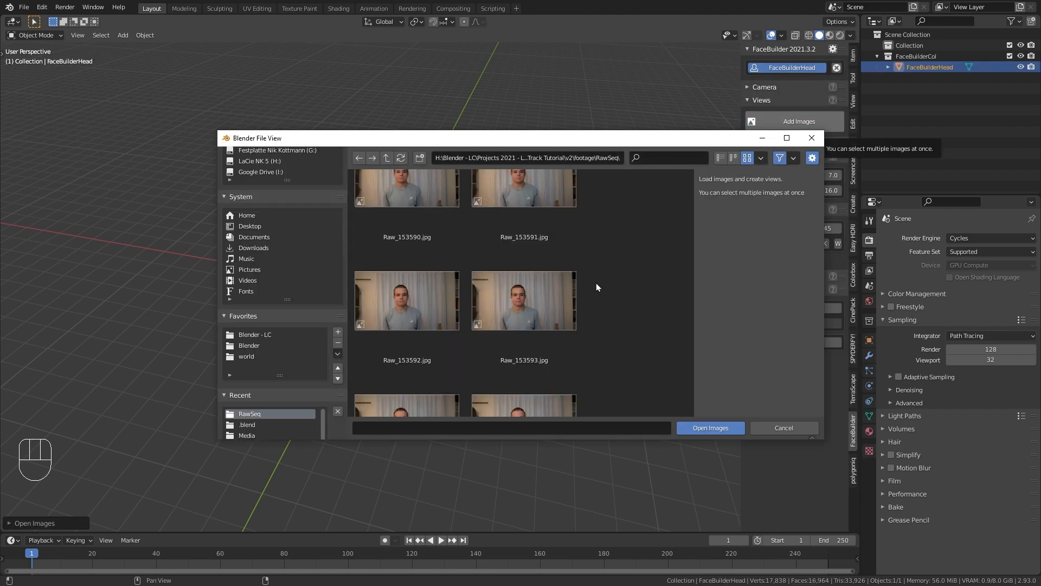
click(417, 294)
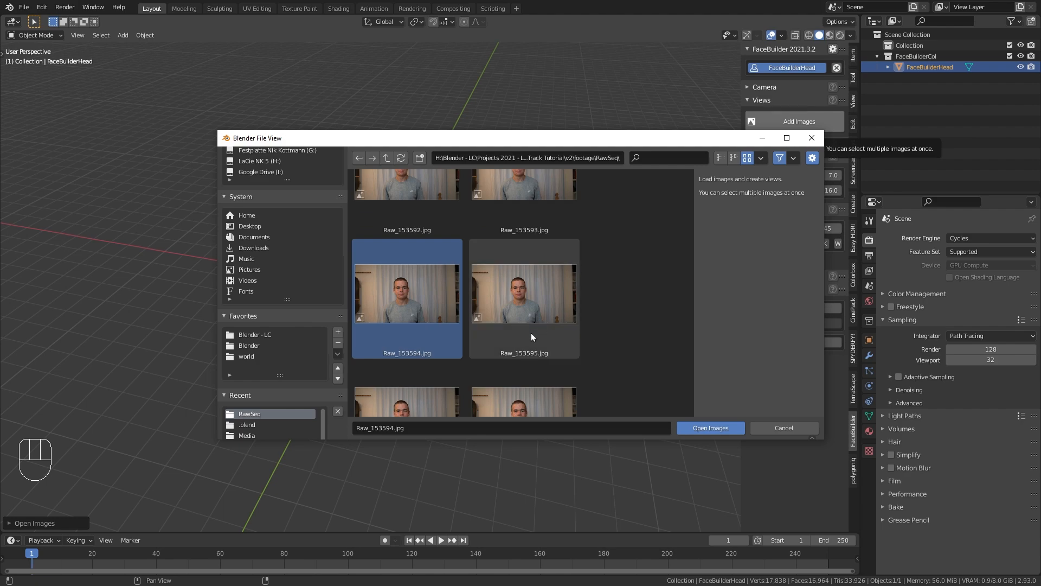
click(719, 428)
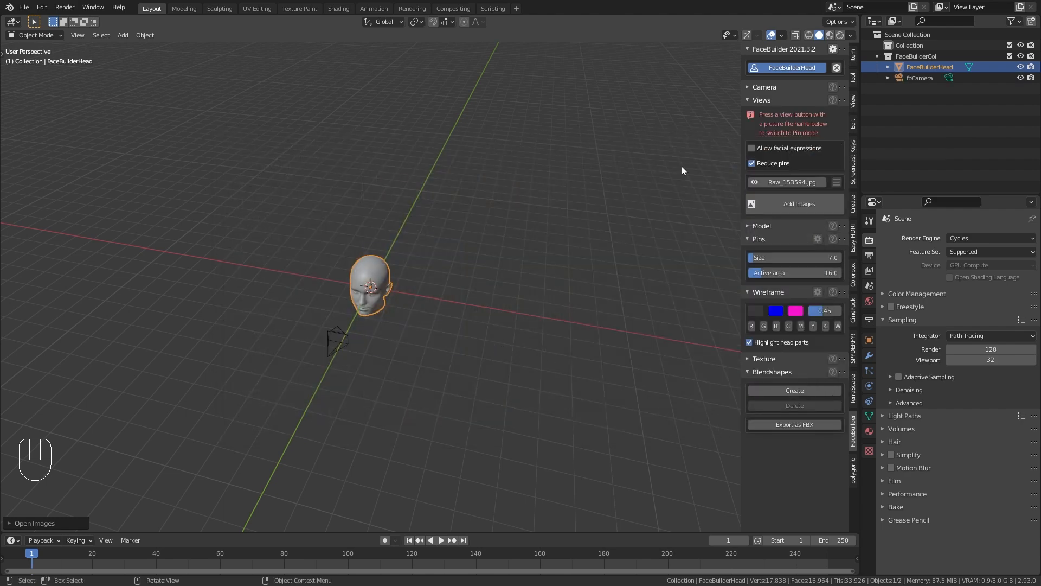
- Open the Raw_153594.jpg view in Pin mode and pin the head mesh to the eyes, ears and jawline
click(759, 182)
drag(458, 183, 446, 215)
scroll(455, 239, up, 3)
drag(531, 360, 541, 338)
drag(386, 343, 364, 341)
drag(317, 166, 310, 172)
drag(568, 163, 590, 159)
drag(694, 282, 657, 140)
drag(212, 146, 224, 153)
drag(249, 310, 261, 327)
drag(274, 376, 281, 374)
drag(220, 257, 208, 269)
click(201, 192)
click(682, 247)
- Pin the head mesh to the eyebrows, nostrils, lips, chin and lower jaw in the photo
click(482, 109)
click(614, 124)
click(276, 138)
drag(276, 139, 280, 145)
drag(399, 113, 410, 118)
drag(501, 273, 504, 275)
drag(403, 272, 407, 274)
drag(453, 320, 453, 326)
drag(458, 362, 460, 370)
drag(629, 371, 635, 373)
drag(461, 479, 463, 471)
click(574, 441)
click(345, 435)
- Pin the top and sides of the head mesh to the outline of the hair and exit Pin mode
scroll(461, 342, down, 1)
shift+middle_drag(464, 335, 463, 480)
drag(582, 295, 581, 286)
drag(432, 75, 428, 58)
drag(279, 183, 266, 178)
mouse_move(590, 167)
mouse_down()
mouse_move(624, 168)
mouse_move(599, 167)
mouse_up()
scroll(575, 271, down, 2)
shift+middle_drag(564, 340, 568, 251)
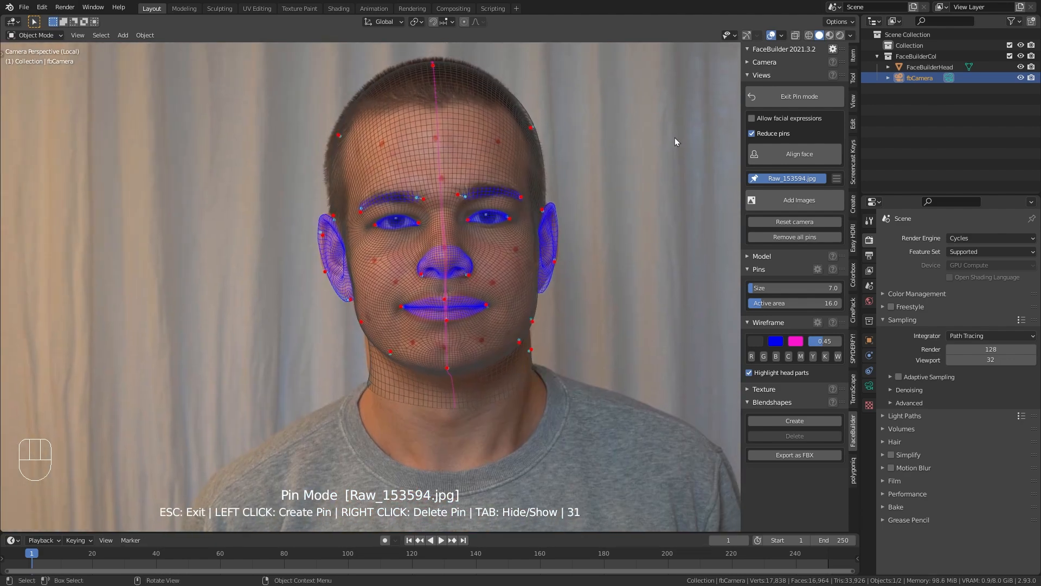
key(Escape)
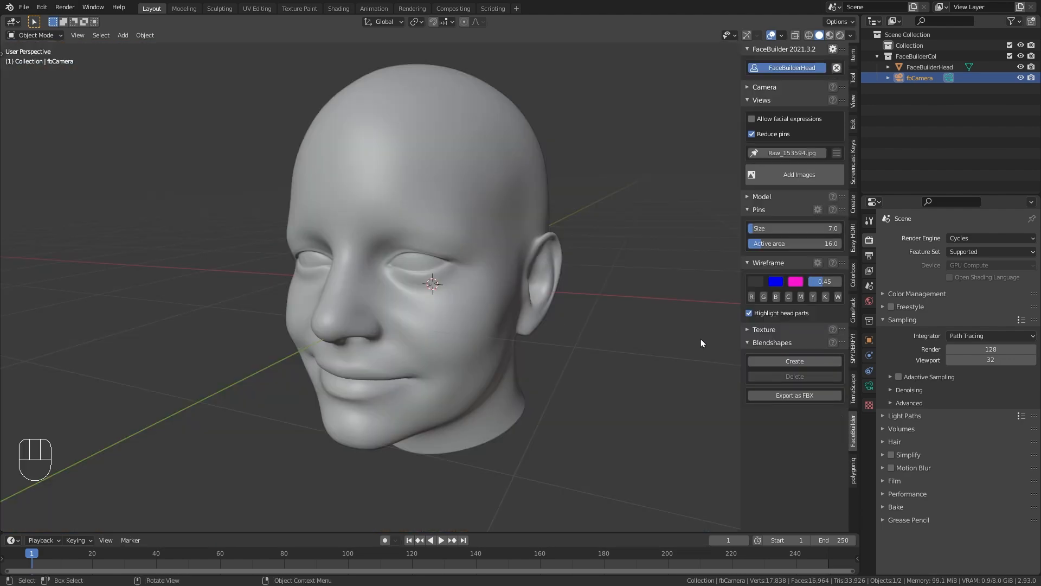
- Create a 2048 by 2048 face texture with butterfly UVs and Autofill, and inspect the textured head from several sides
click(760, 330)
scroll(835, 412, down, 3)
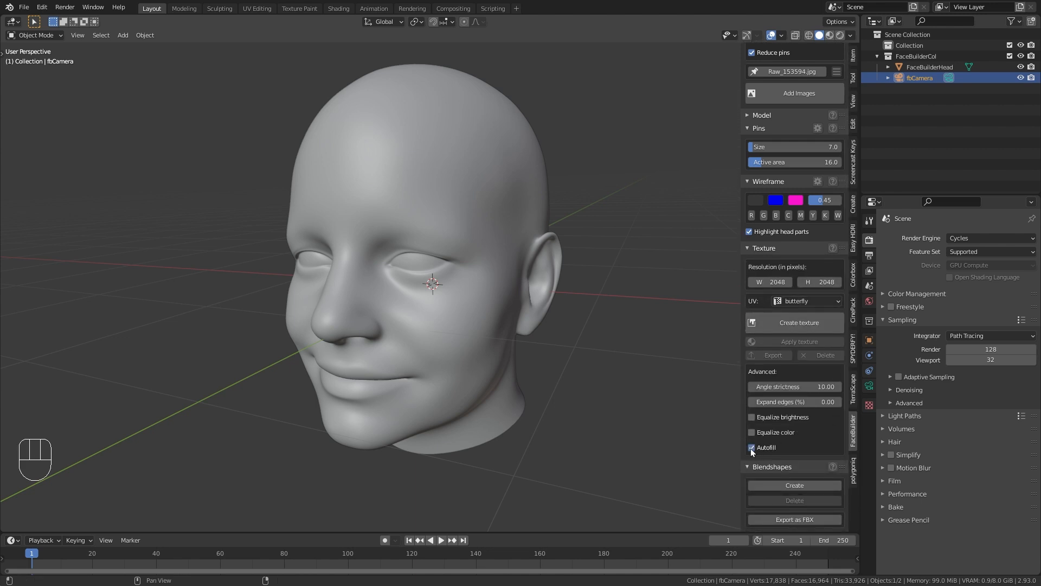
click(800, 325)
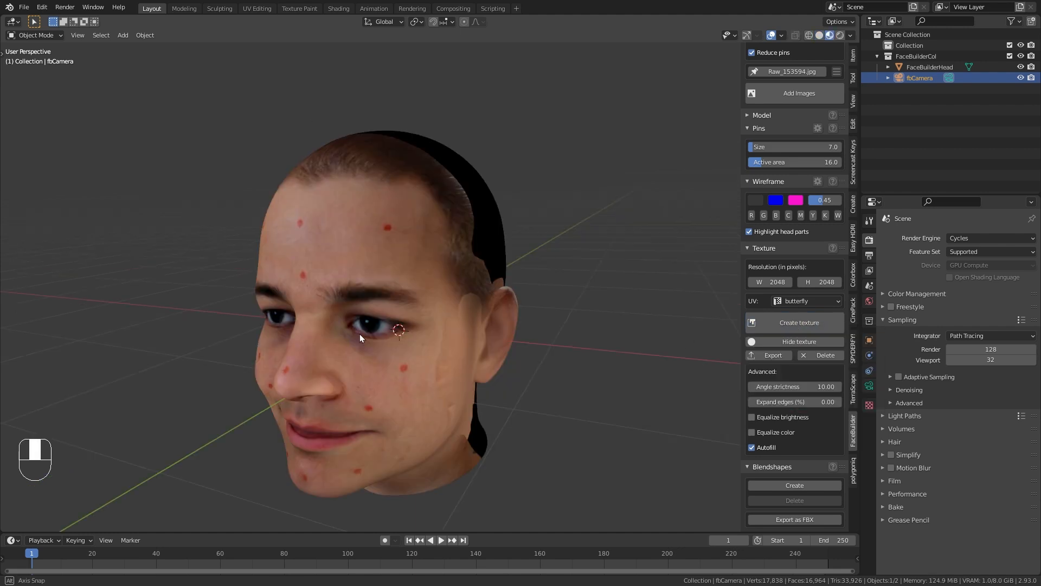
middle_drag(359, 334, 364, 336)
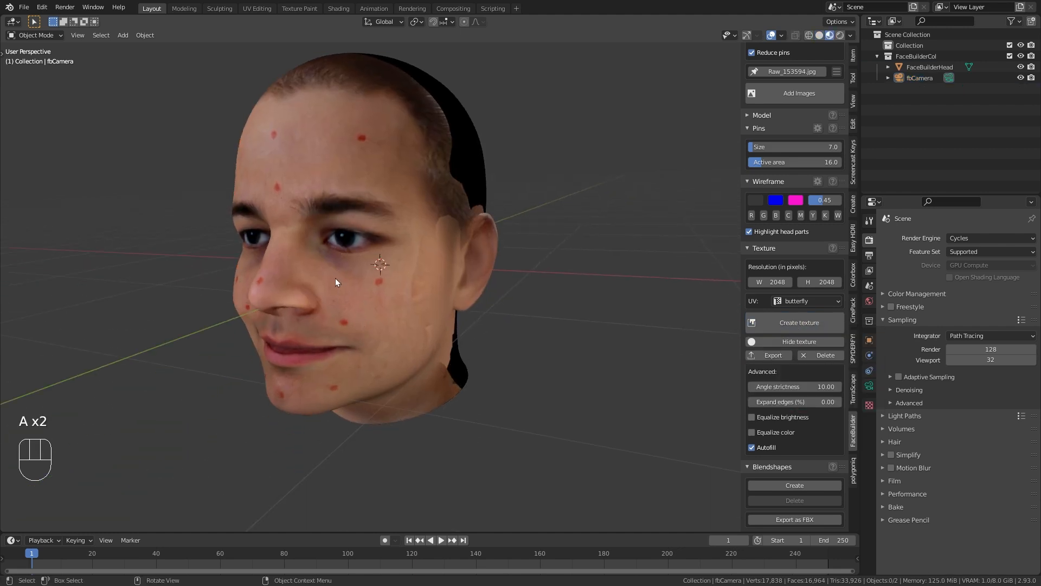
middle_drag(269, 267, 459, 318)
scroll(418, 299, down, 2)
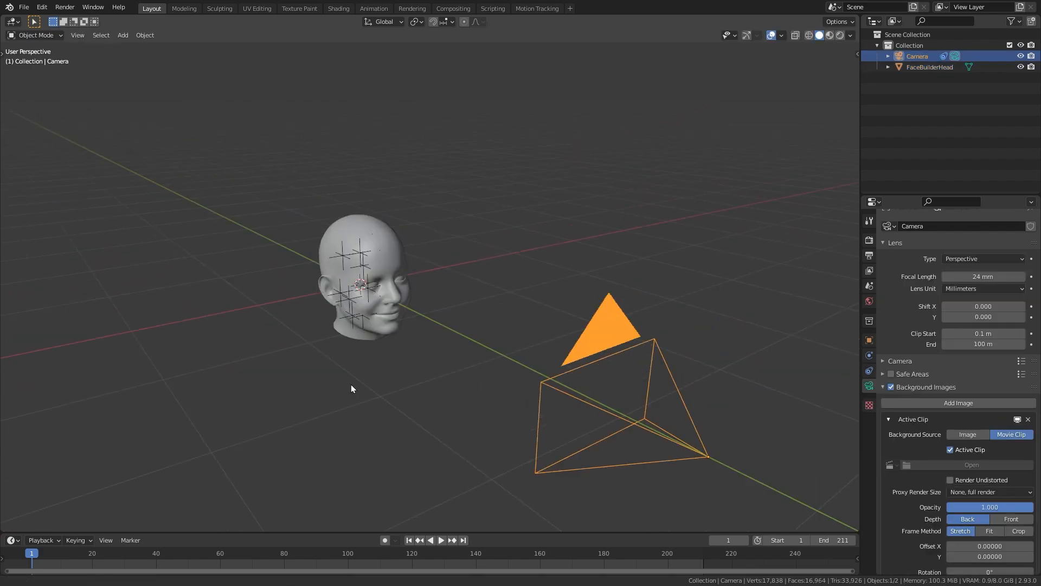
- Move the camera in the top view so the tracking markers sit at the front of the head's face
key(KP_7)
key(g)
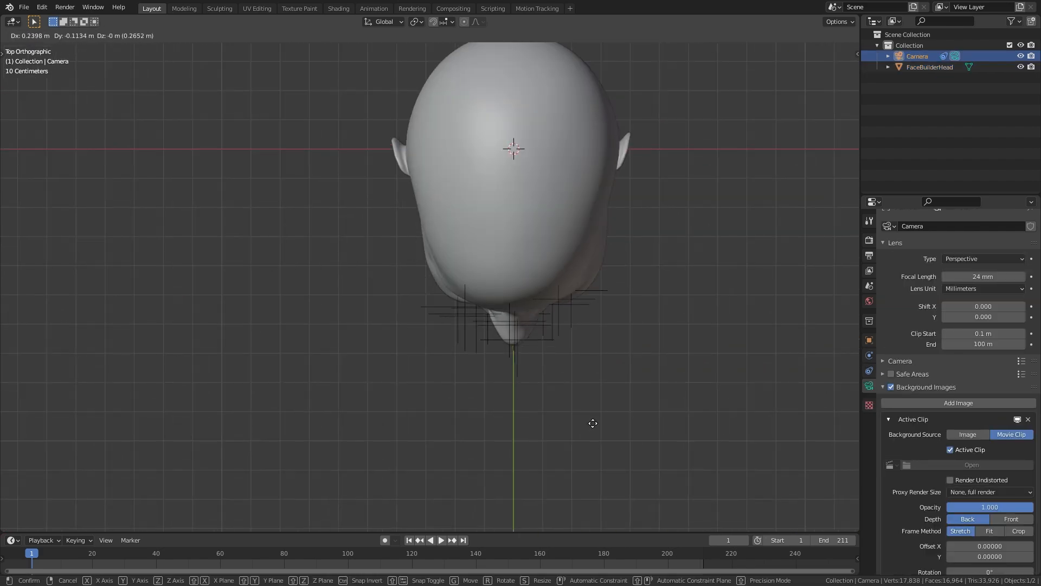
click(593, 423)
scroll(499, 336, down, 5)
click(499, 335)
middle_drag(499, 334, 567, 255)
scroll(356, 212, up, 4)
- Add an Object Solver constraint to FaceBuilderHead
click(356, 213)
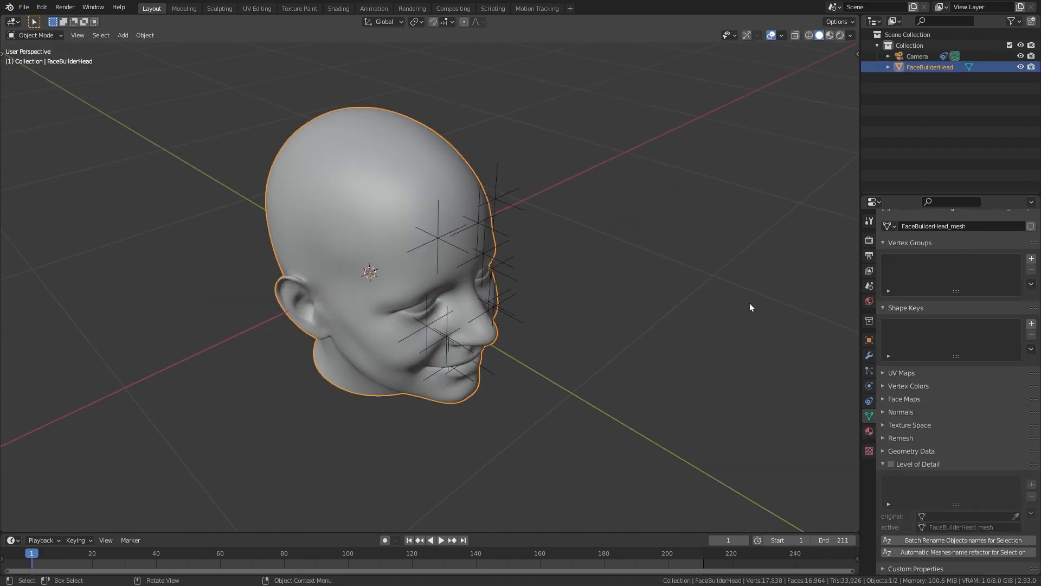
click(869, 401)
click(904, 239)
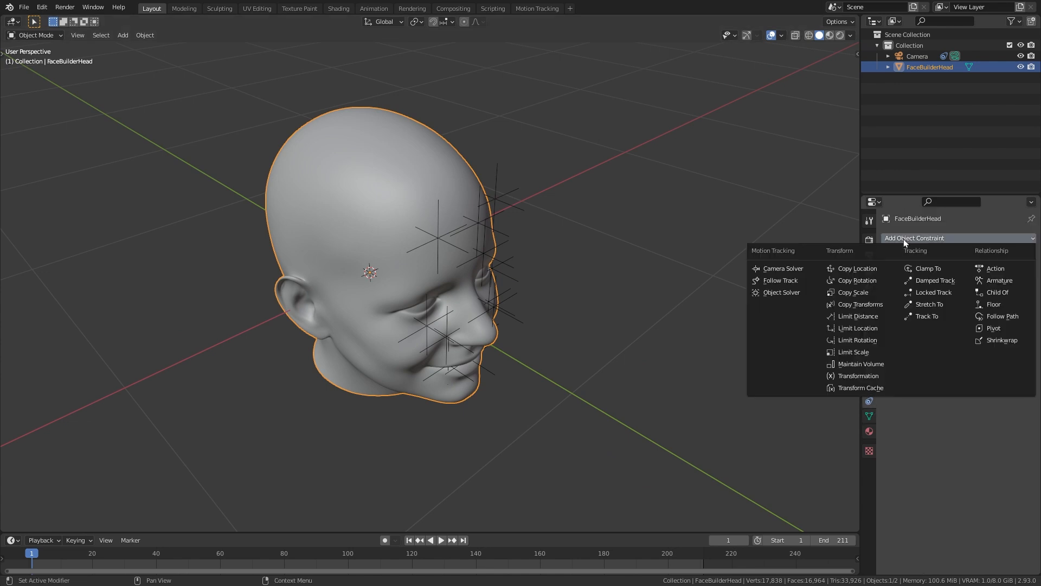
click(788, 292)
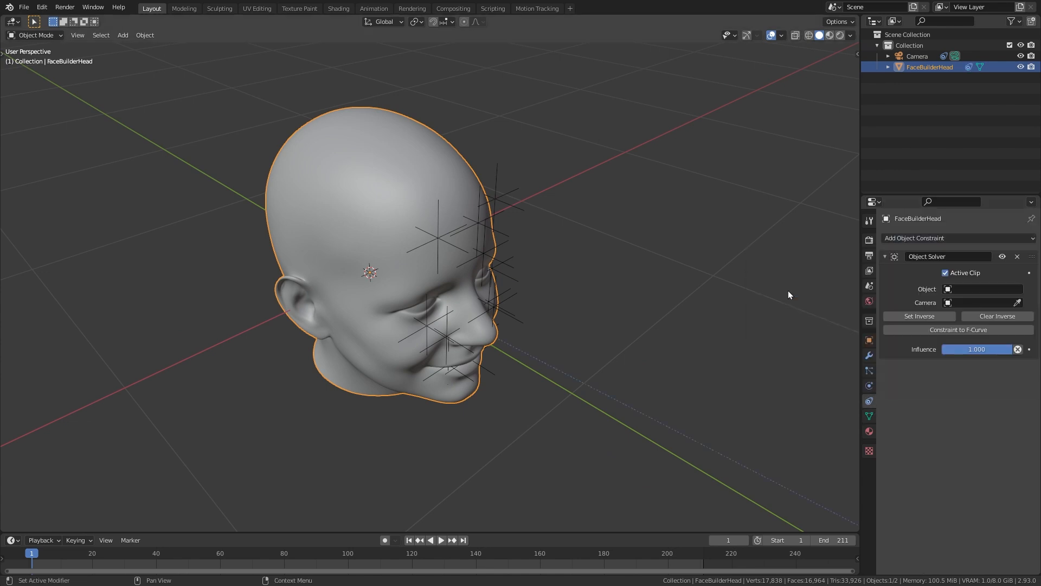
- Set the Object Solver's object to Face and its camera to Camera, and set the inverse
click(959, 290)
click(958, 317)
click(965, 302)
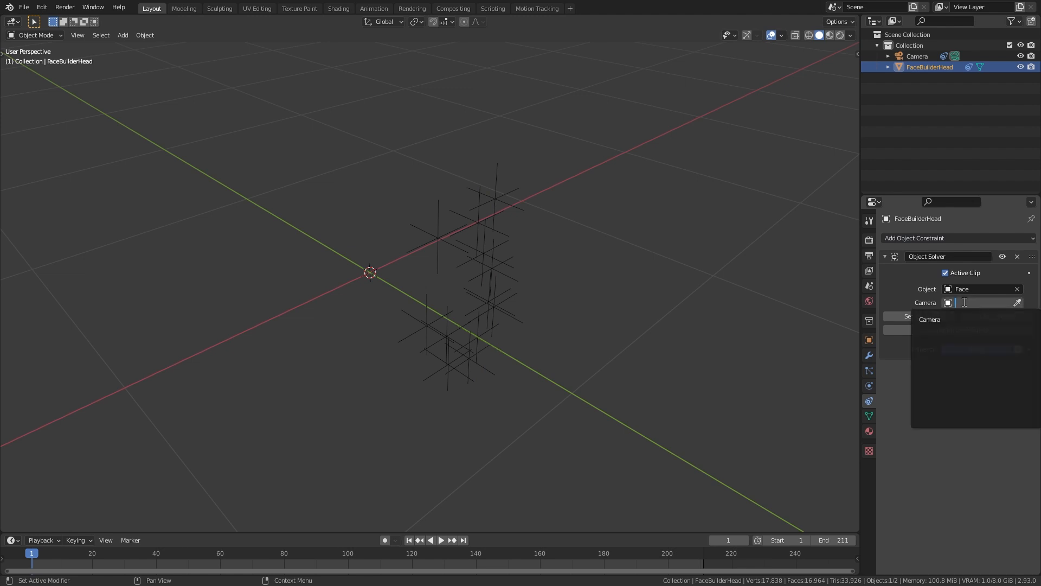
click(963, 319)
click(920, 316)
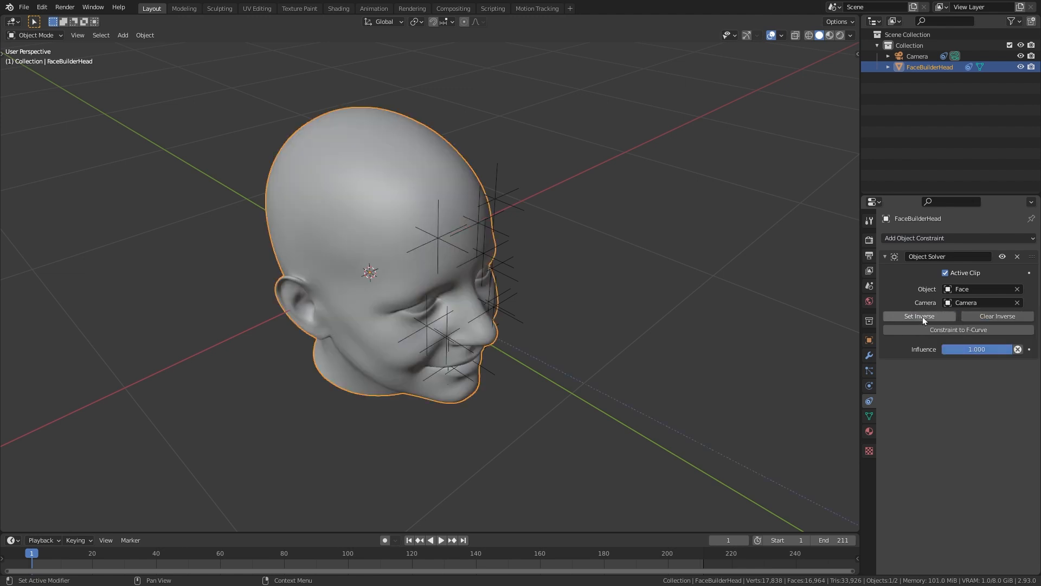
- Play the animation and look through the camera to check how the head follows the tracked face
scroll(418, 229, down, 4)
middle_drag(418, 230, 485, 278)
key(space)
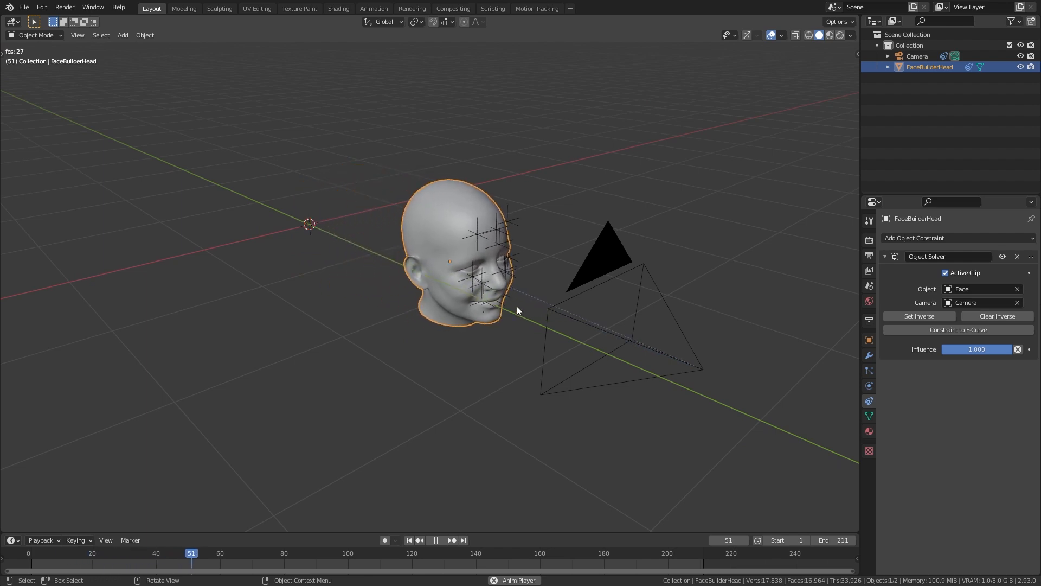
key(KP_0)
- Place the 3D cursor on the red dot on the textured nose and set the head's origin to the 3D cursor
scroll(446, 302, up, 5)
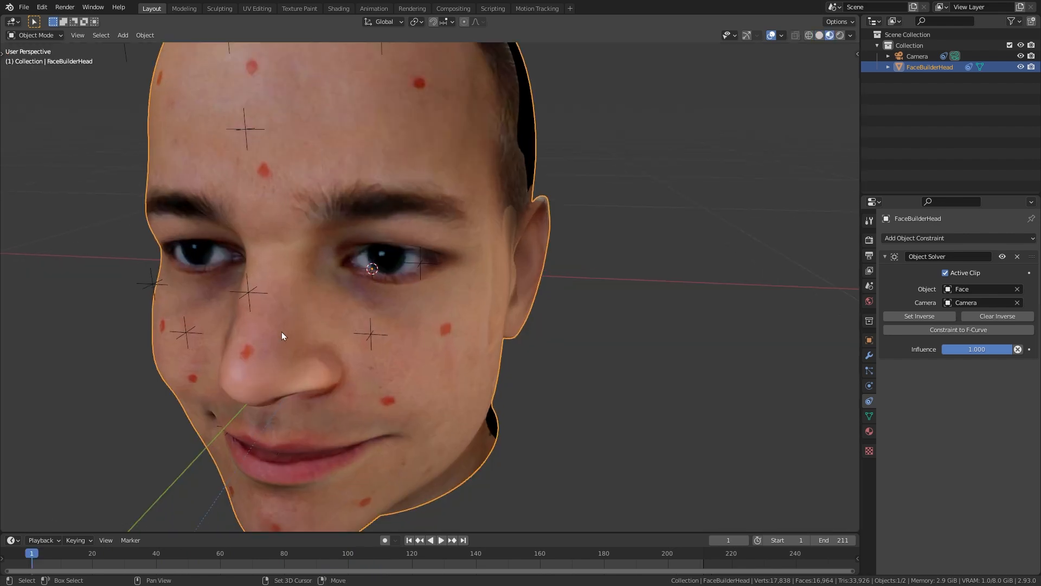
right_click(374, 146)
right_click(428, 163)
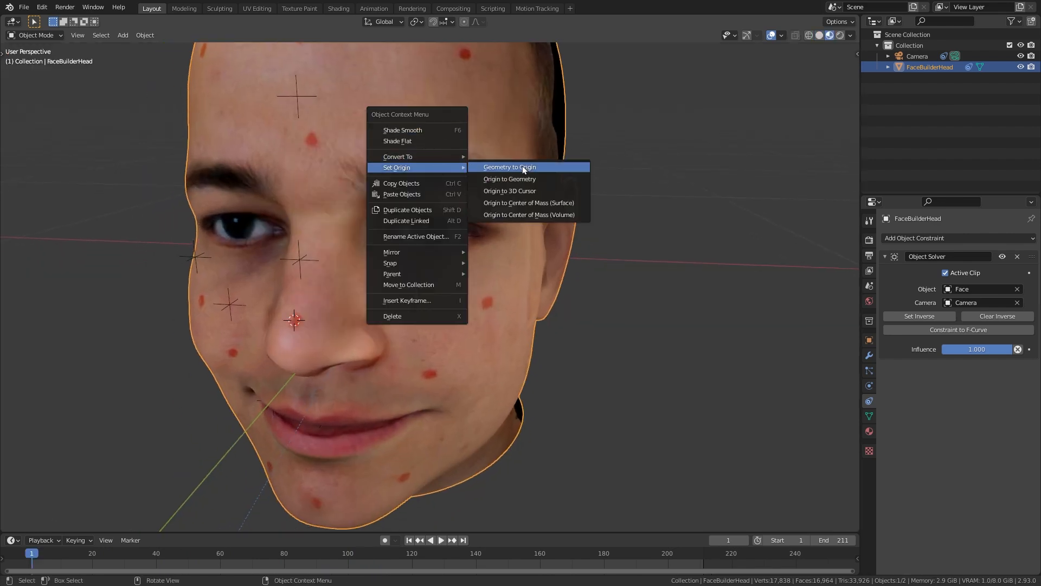
- Place the 3D cursor on the nose's tracking marker and snap the head to the cursor
click(305, 262)
key(shift+s)
key(n)
key(n)
key(shift+s)
click(343, 273)
click(371, 192)
key(shift+s)
click(370, 130)
- Rotate the head about the Z axis so its red dots line up better with the tracking markers
scroll(369, 237, down, 2)
middle_drag(350, 265, 371, 278)
middle_drag(371, 278, 378, 278)
scroll(379, 279, up, 1)
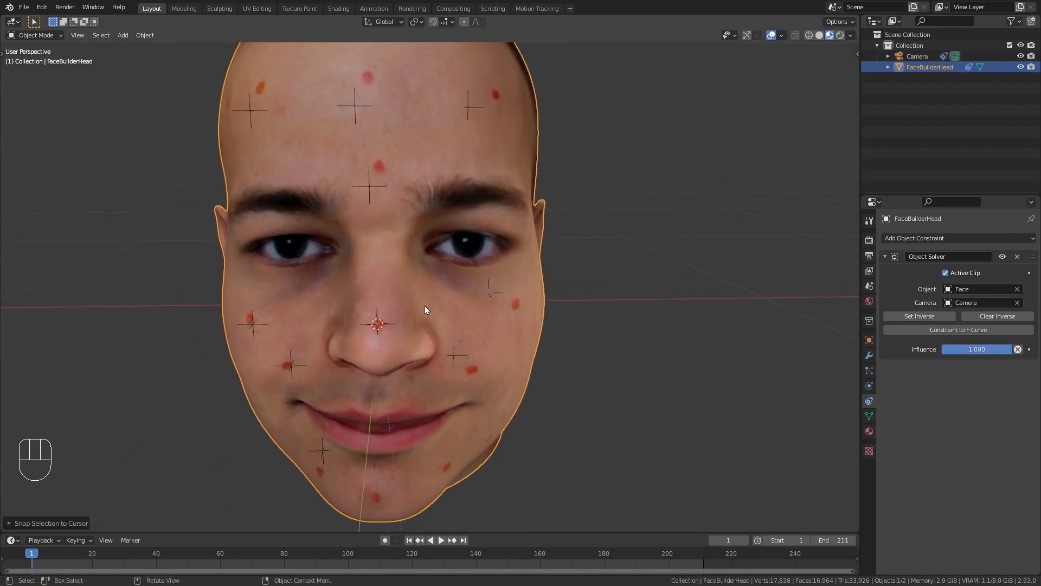
key(r)
key(z)
click(534, 412)
- Scale the head around the nose point to match the spacing of the tracking markers
key(s)
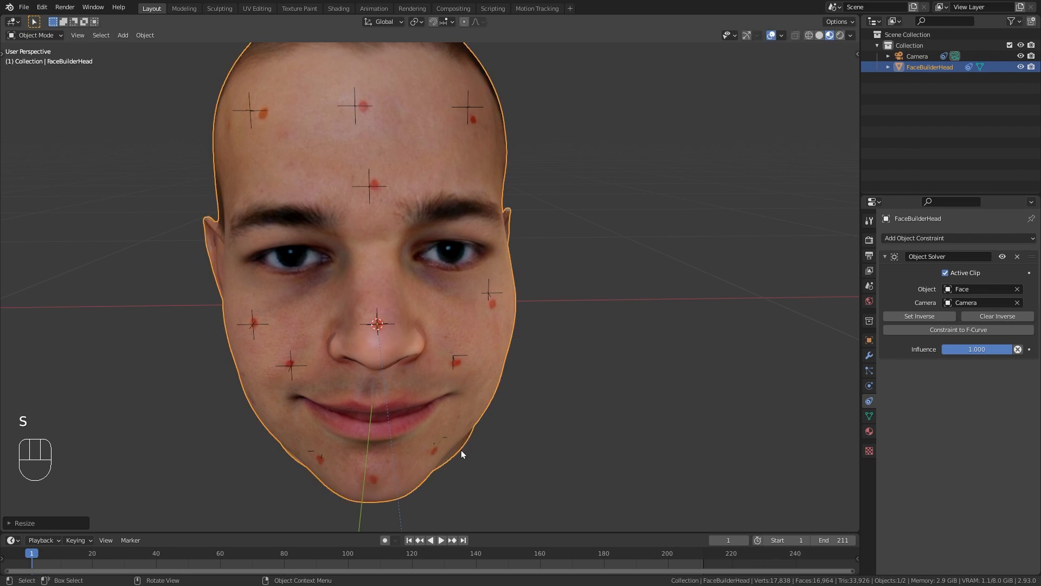
click(472, 449)
middle_drag(472, 448, 390, 333)
key(s)
click(488, 373)
- Rotate the head slightly about its local X axis so the red dots line up with the tracking markers
scroll(389, 333, up, 2)
middle_drag(452, 366, 406, 343)
key(r)
key(x)
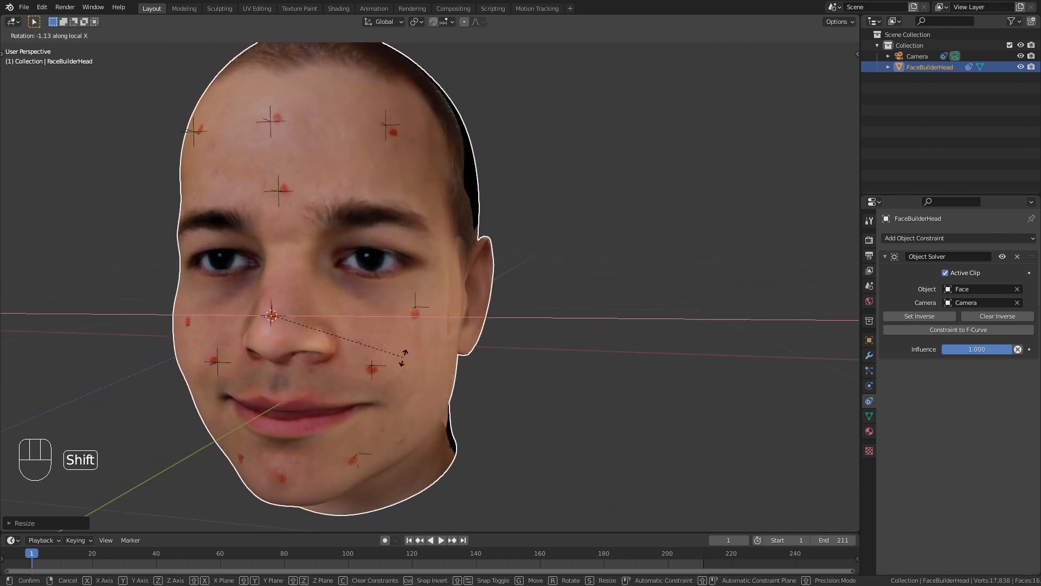
shift+click(375, 379)
key(KP_1)
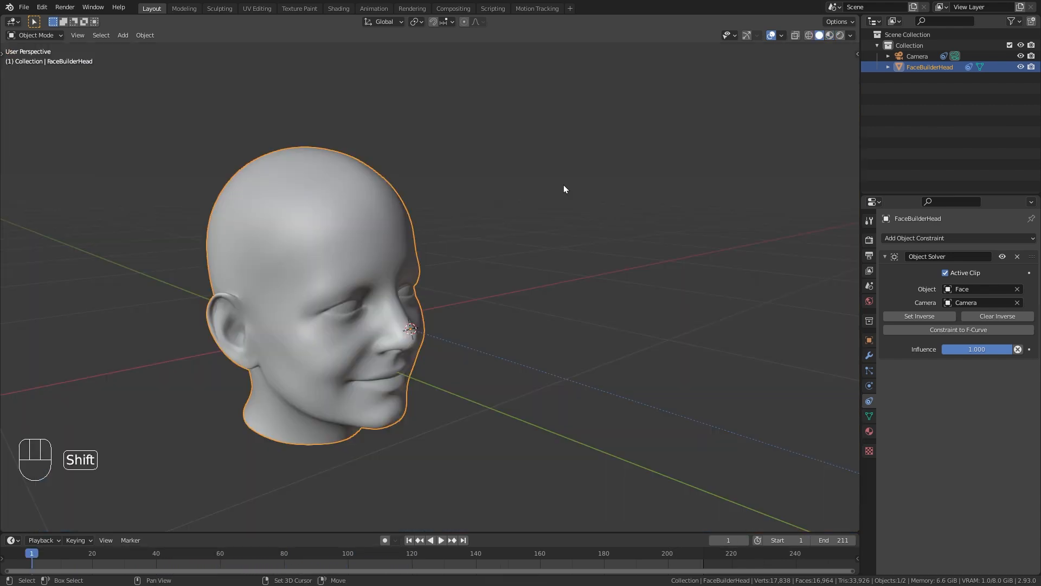
- Add a cube at the 3D cursor on the nose and scale it to about 0.254 so it covers the face
key(shift+a)
click(580, 177)
key(s)
click(458, 283)
middle_drag(458, 283, 475, 357)
key(s)
click(486, 298)
- Rotate the cube about 8.4° around the vertical axis to square it with the face
middle_drag(486, 301, 379, 353)
key(KP_7)
key(r)
click(510, 421)
- Give the cube an Object Solver constraint targeting the Face object, set its inverse, and scrub the timeline to test it
middle_drag(510, 421, 506, 269)
scroll(512, 318, up, 2)
click(902, 239)
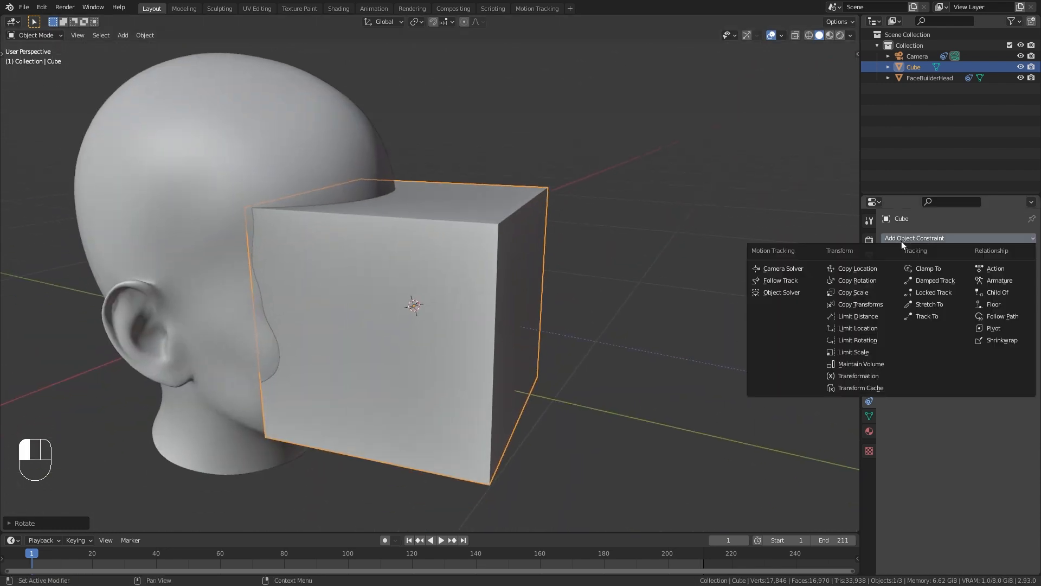
click(784, 292)
click(958, 289)
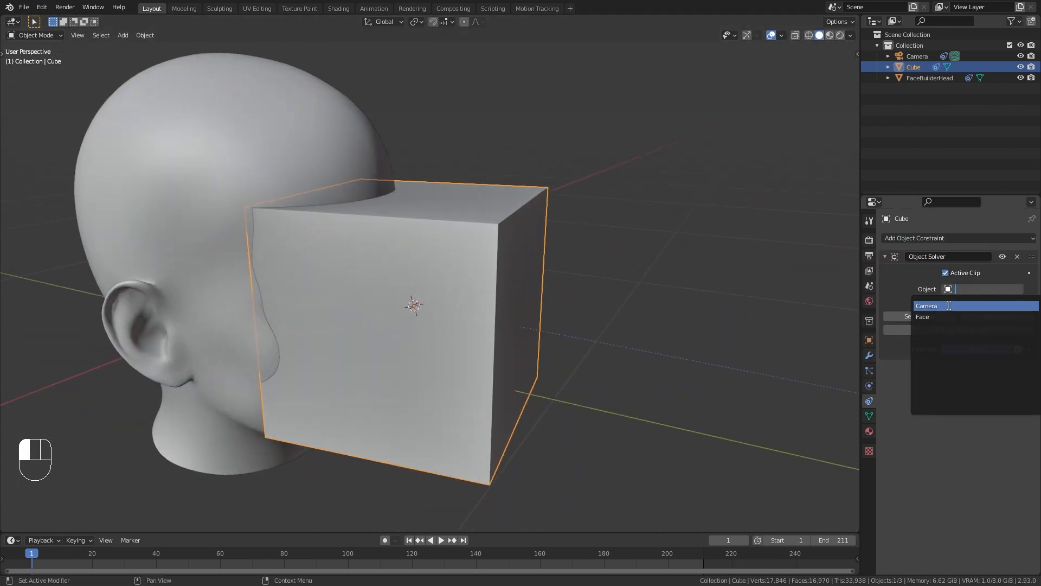
click(949, 316)
click(937, 317)
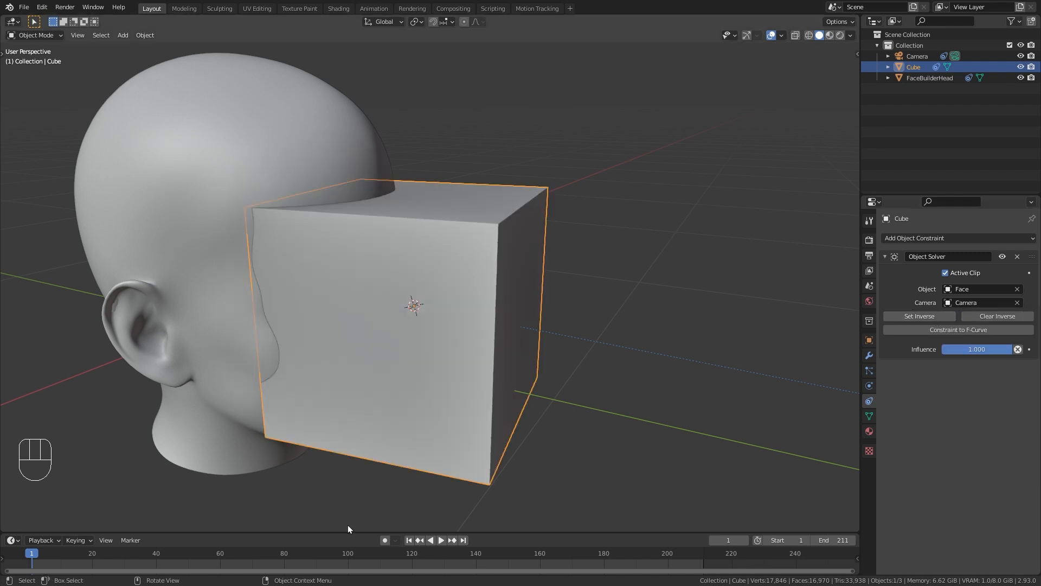
mouse_move(33, 555)
mouse_down()
mouse_move(81, 553)
mouse_move(29, 552)
mouse_up()
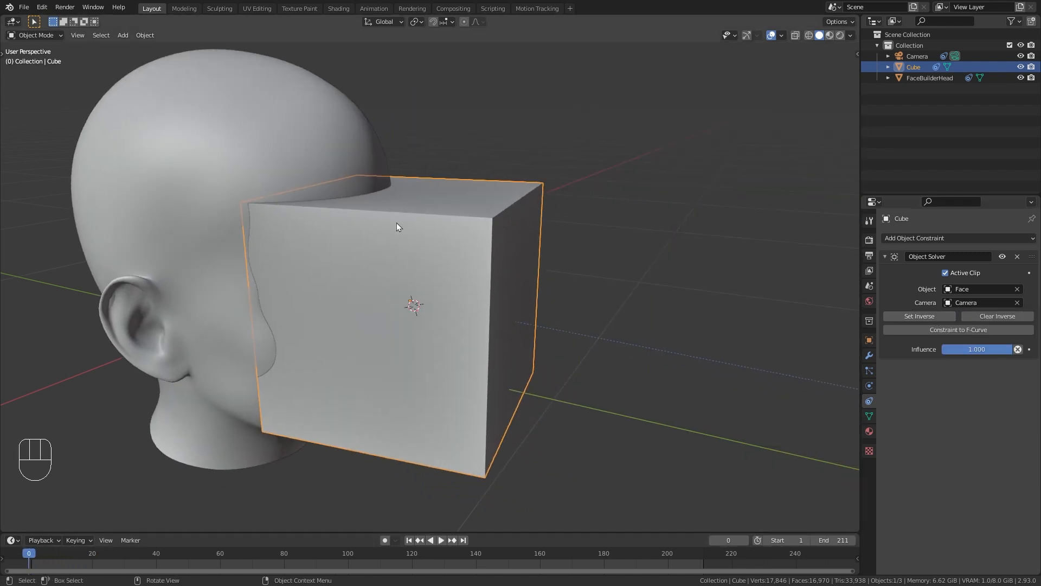
- Set the cube's viewport display to Bounds
click(869, 340)
click(894, 496)
scroll(961, 526, down, 4)
click(964, 526)
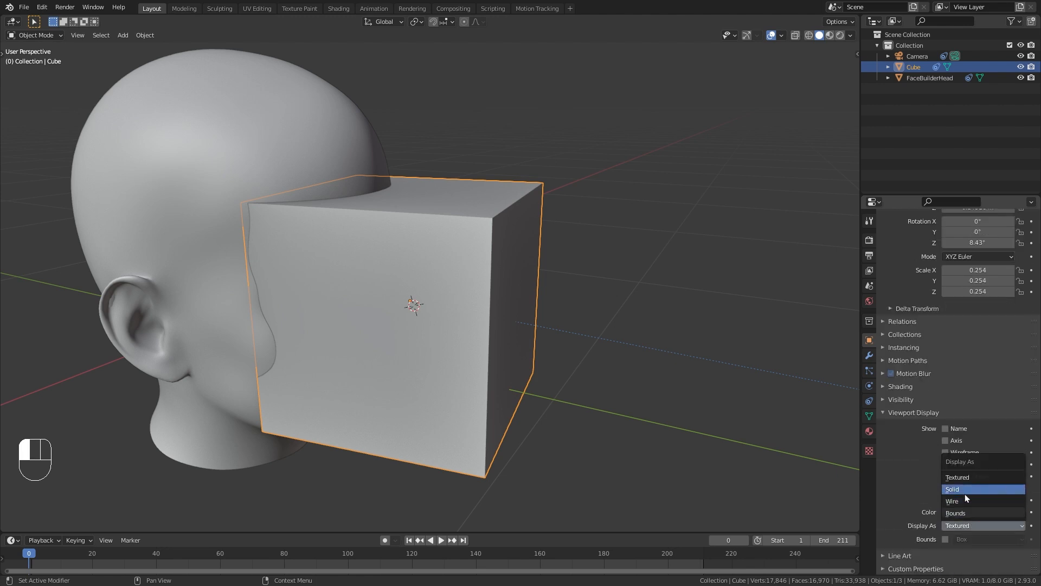
click(958, 513)
- Add a Difference Boolean modifier to the head using the Fast solver and the cube as cutter
middle_drag(697, 383, 485, 281)
click(483, 205)
click(869, 355)
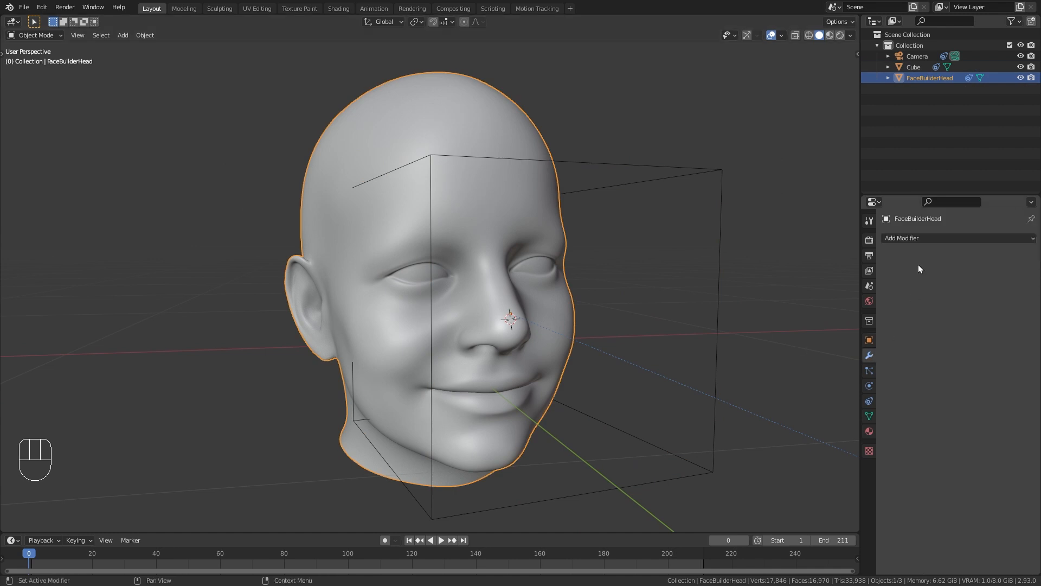
click(922, 238)
click(836, 292)
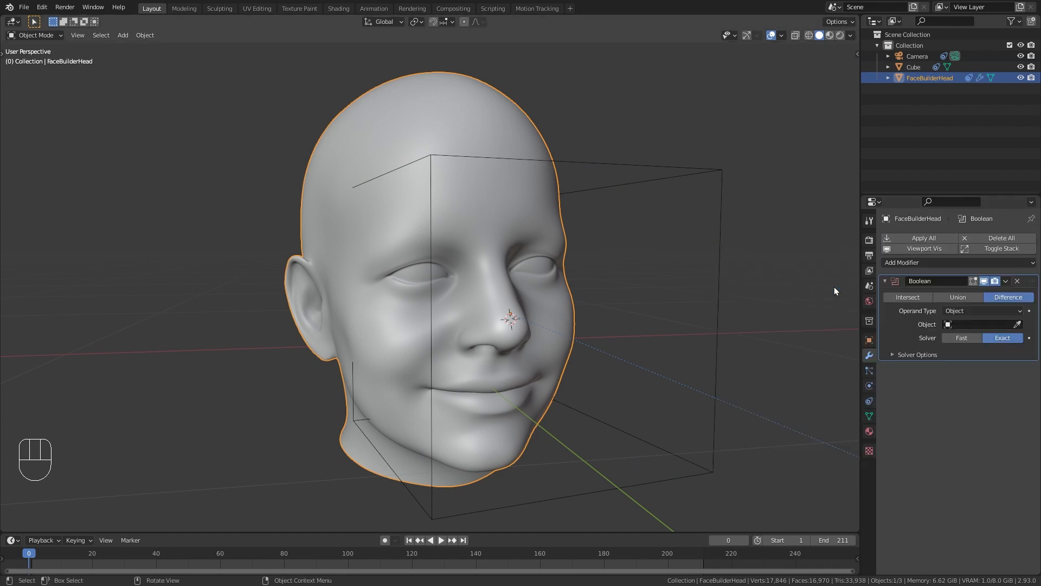
click(967, 338)
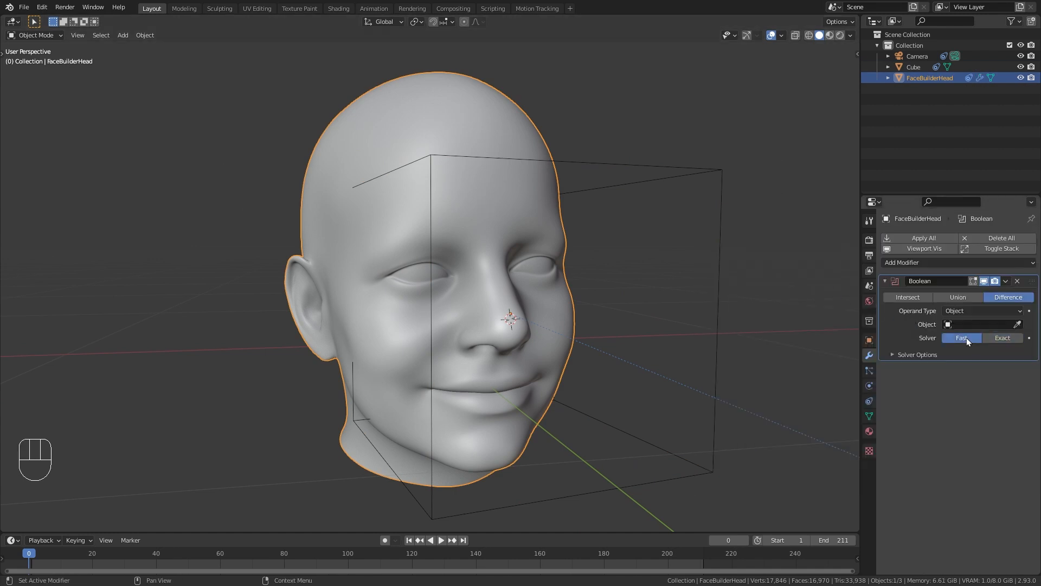
click(686, 170)
middle_drag(471, 307, 774, 294)
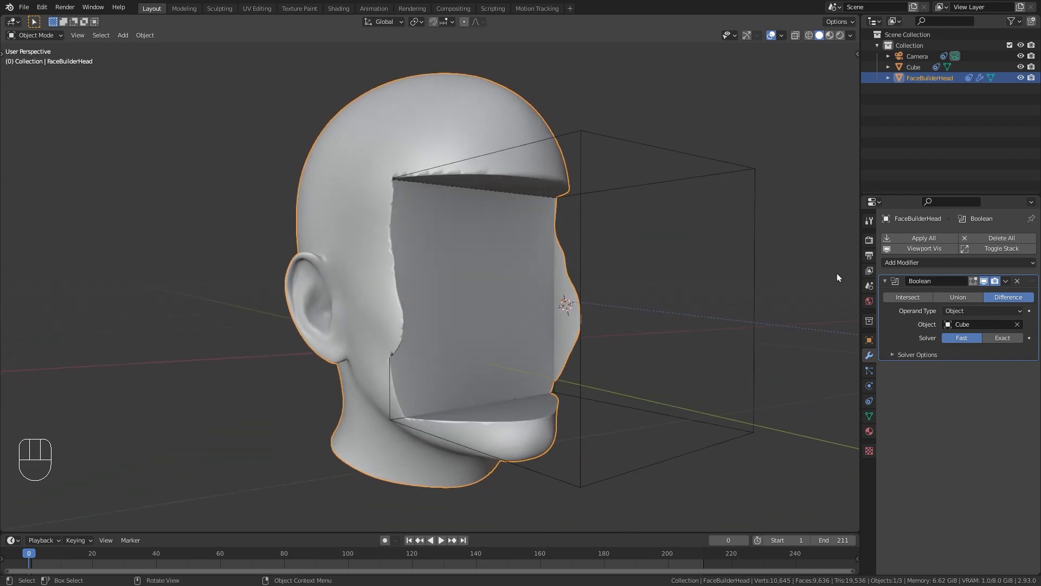
- Add a Solidify modifier to the head, place it above the Boolean, and set its thickness to 0.026 m
click(913, 262)
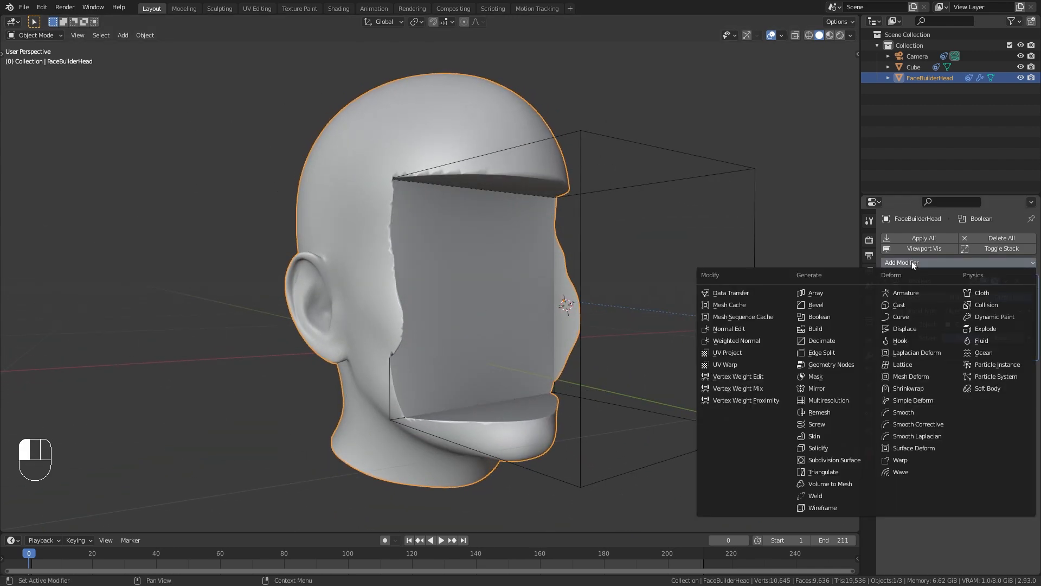
click(836, 448)
drag(1032, 368, 1026, 282)
ctrl+middle_drag(770, 336, 770, 271)
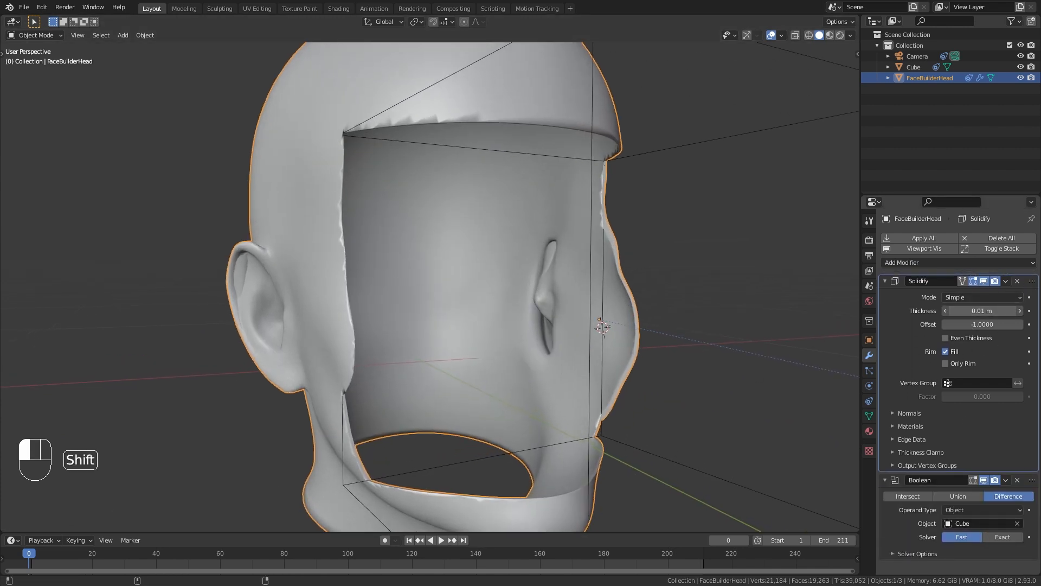
shift+drag(982, 310, 993, 310)
- Enable Auto Smooth for the head mesh's normals to clean up the shading along the cut edges
ctrl+middle_drag(562, 188, 439, 300)
middle_drag(439, 300, 519, 258)
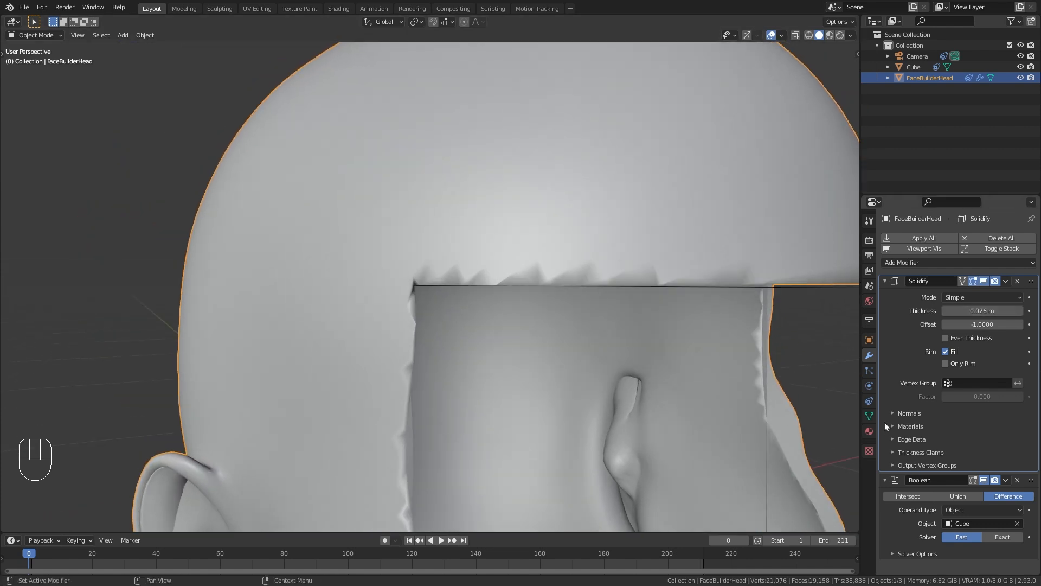
click(869, 415)
click(912, 423)
click(945, 440)
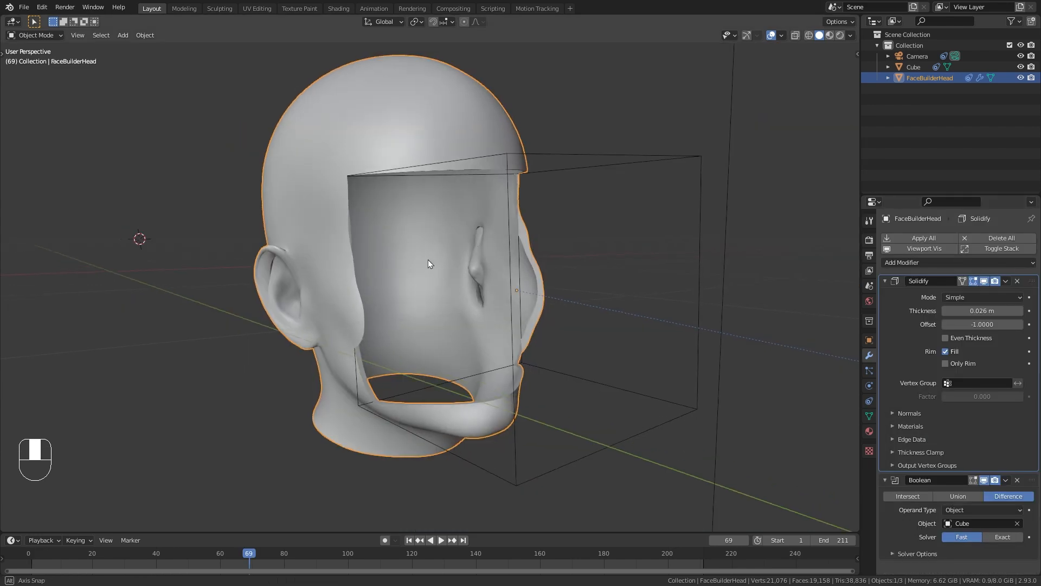
- Scale the cutter cube along its local X axis so it extends well past both sides of the head
middle_drag(429, 264, 399, 265)
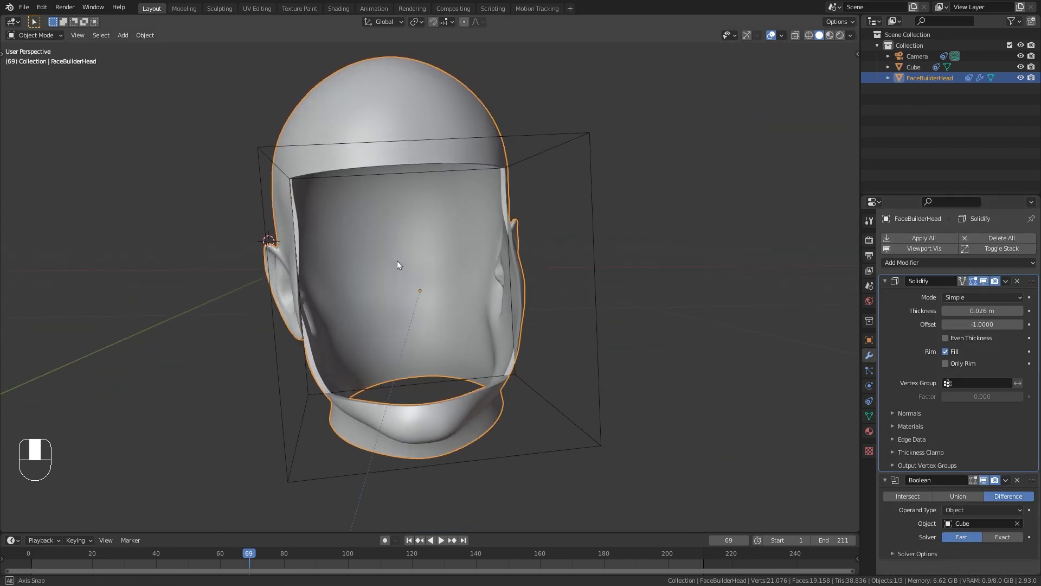
click(591, 323)
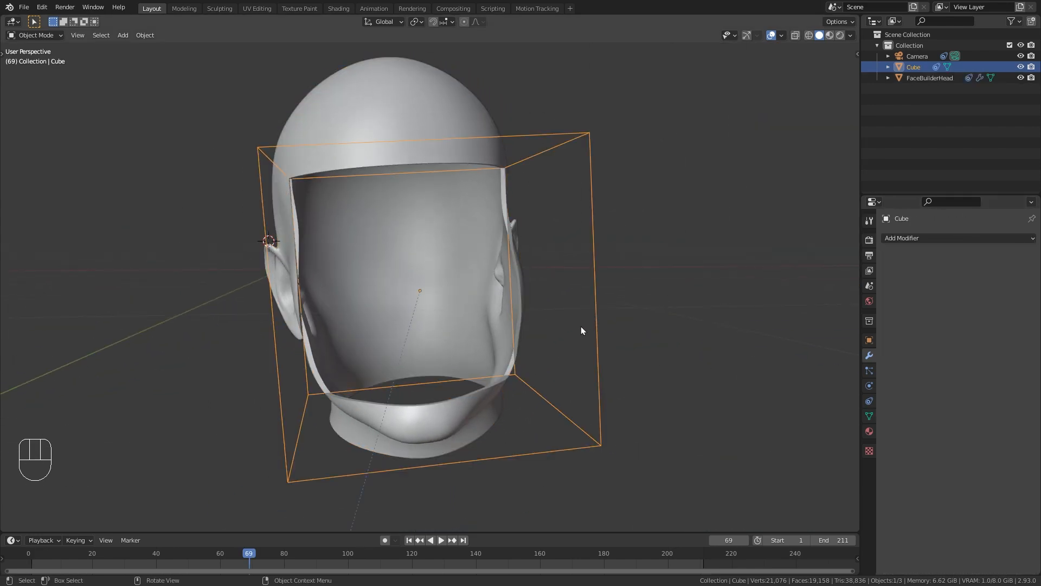
key(s)
key(x)
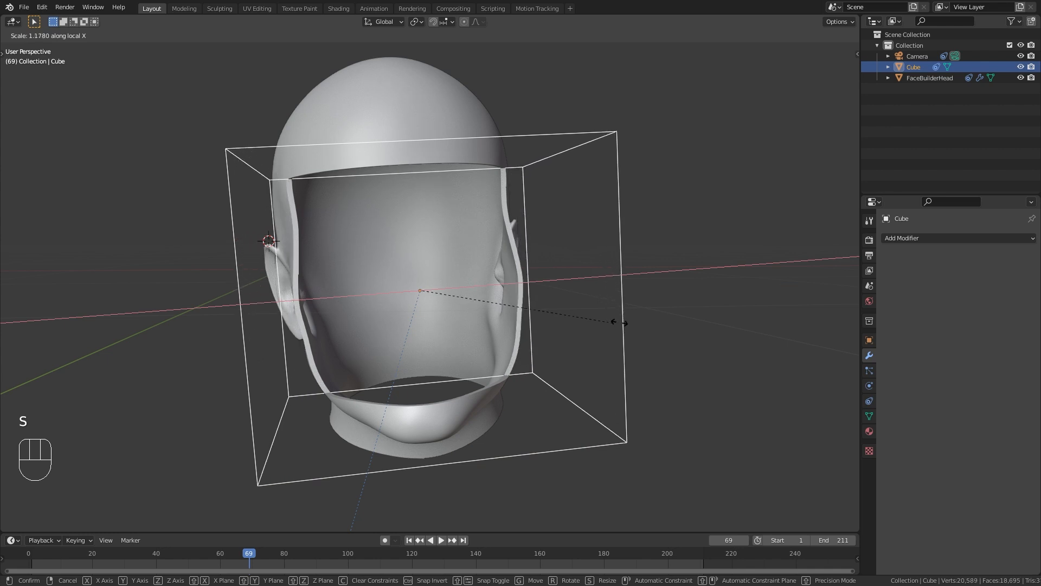
click(665, 320)
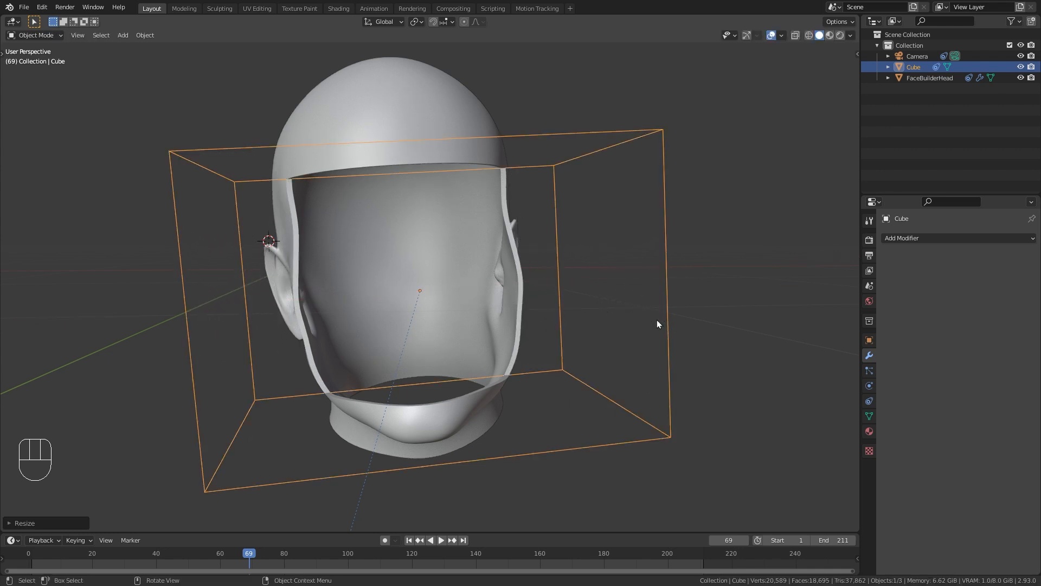
middle_drag(666, 320, 524, 318)
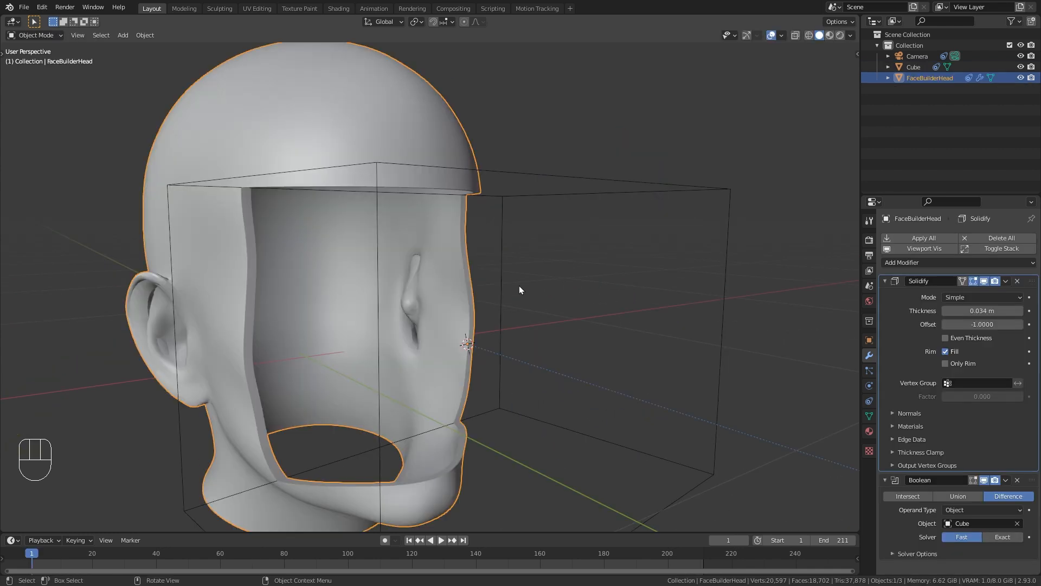
- Duplicate the head in place, move the copy to a new collection named backup, and exclude that collection
key(shift+d)
right_click(535, 241)
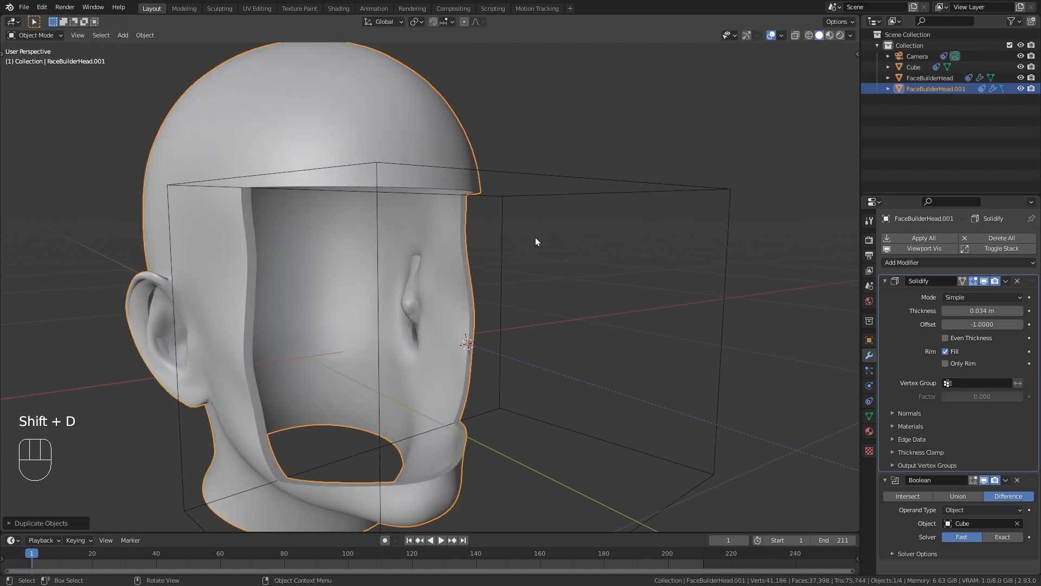
key(m)
click(518, 239)
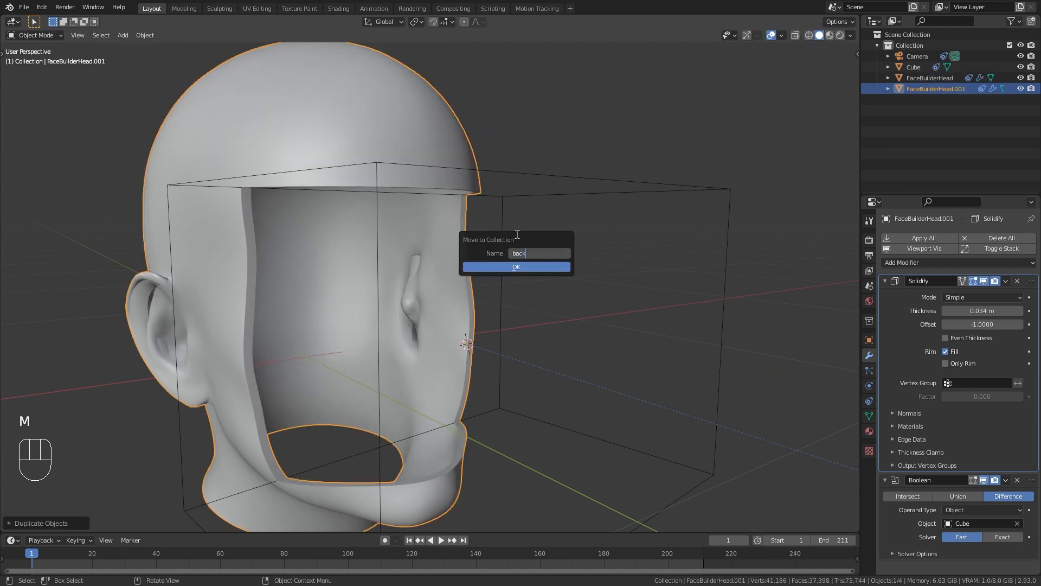
text(backup)
key(Return)
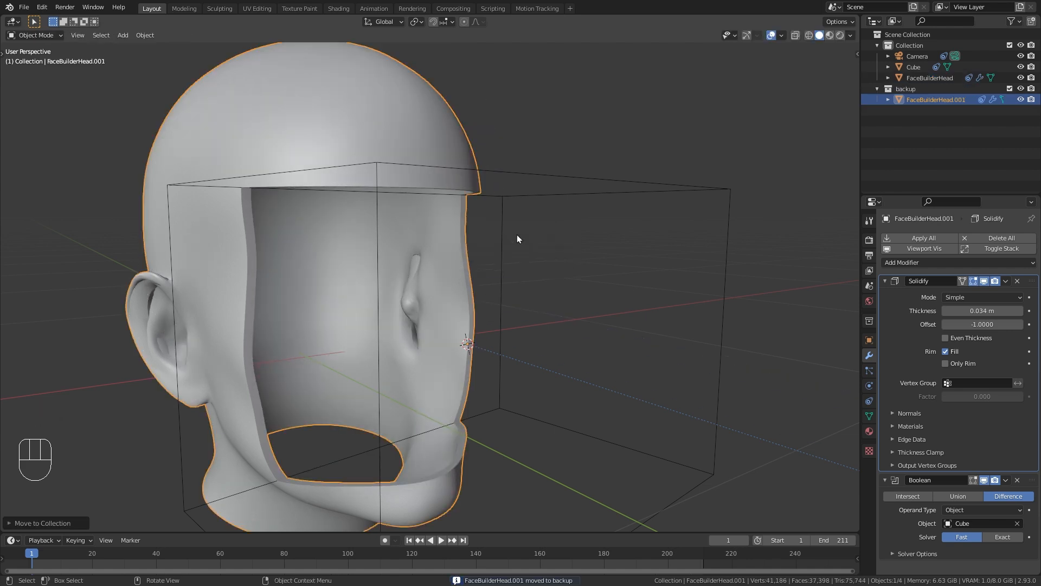
click(1009, 89)
- Apply the original head's Solidify and Boolean modifiers and remove the cutter cube
click(441, 216)
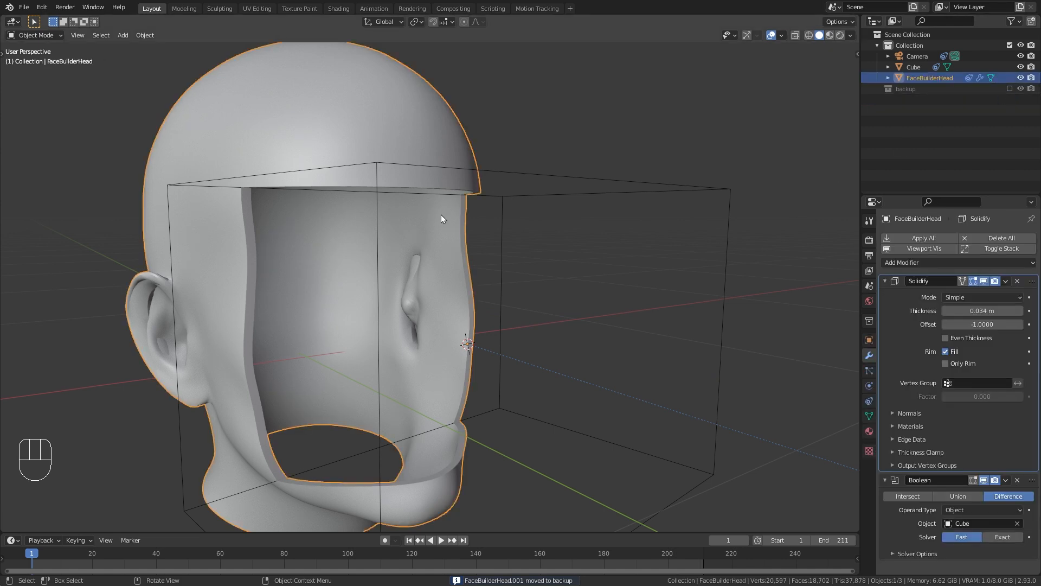
click(1006, 280)
click(964, 295)
click(1006, 280)
click(964, 295)
click(617, 183)
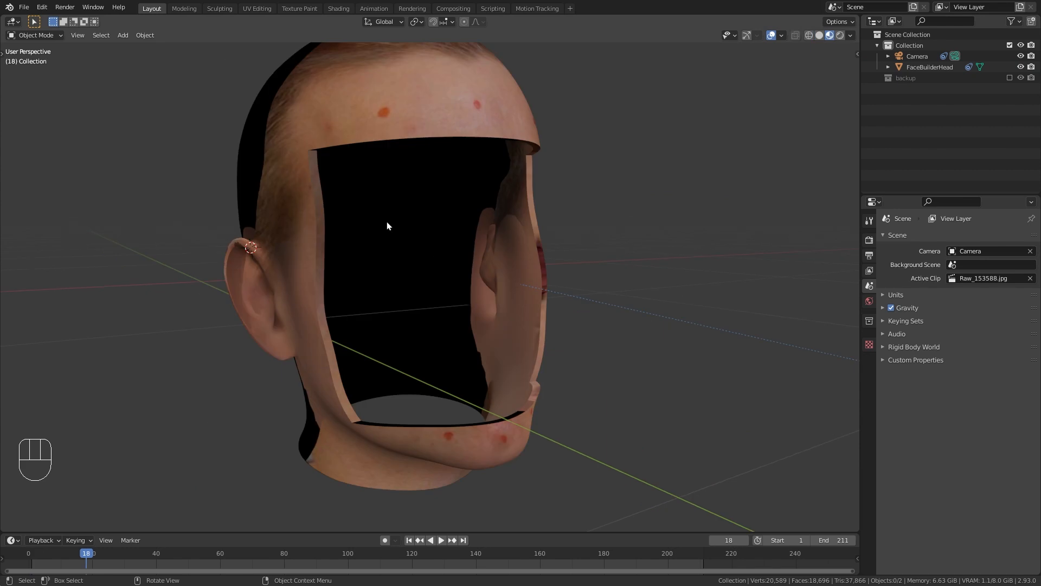
- Replace the head's existing material with a white material named Inside and a red material named Outside
click(376, 137)
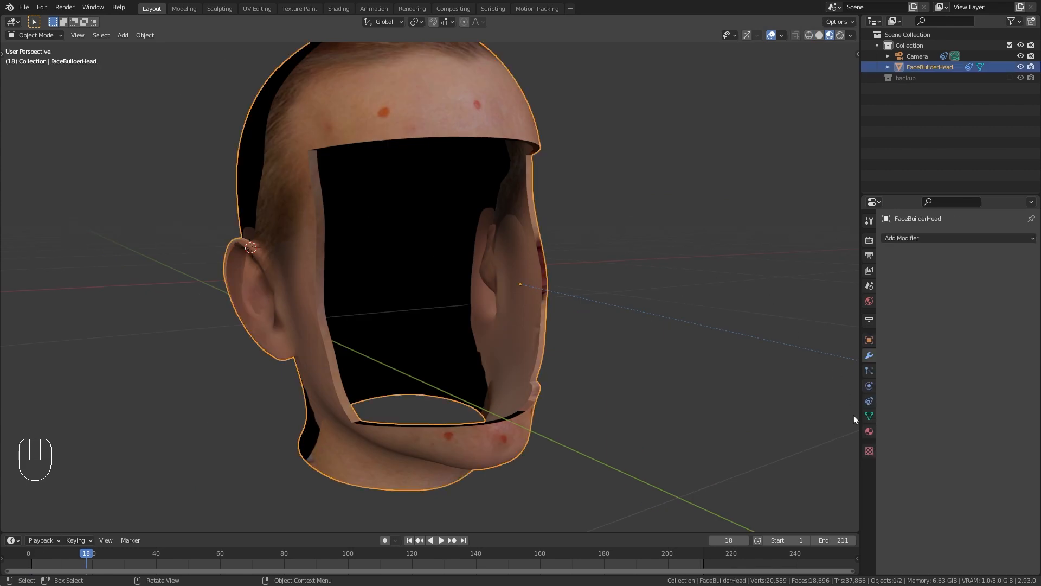
click(869, 431)
click(1031, 249)
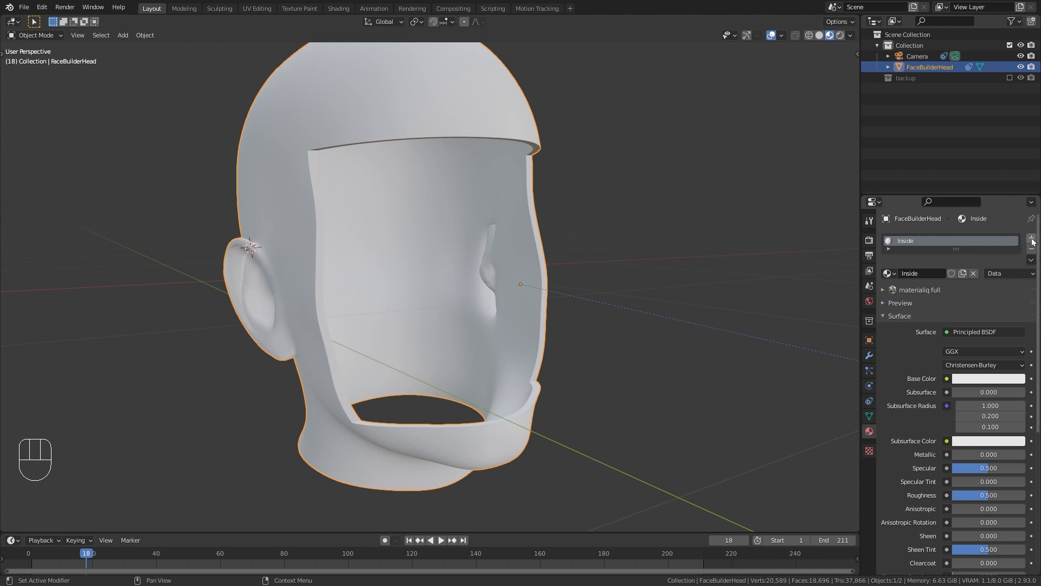
click(1031, 238)
click(925, 299)
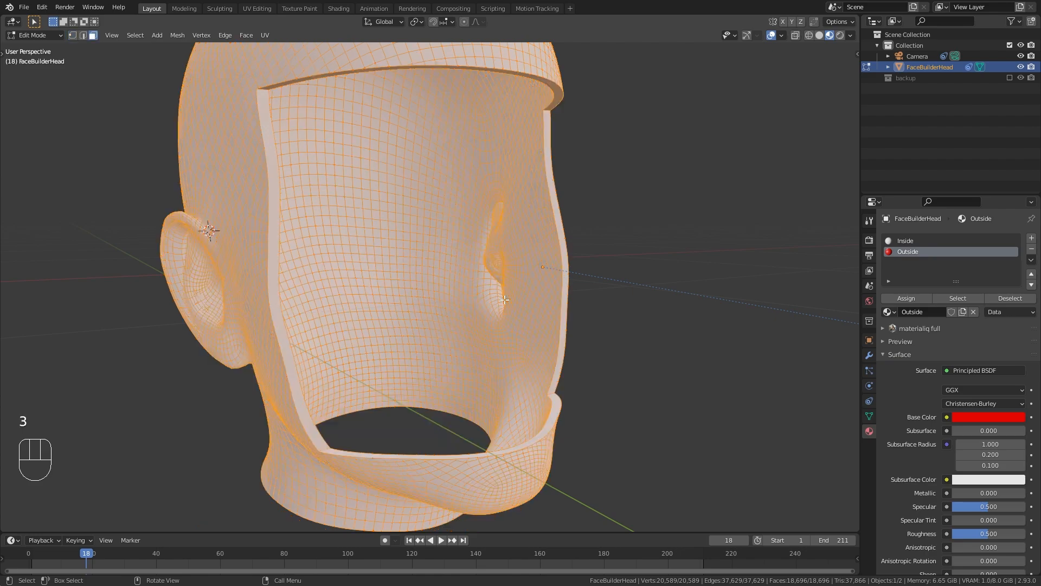
- Select faces on the rim of the face opening and assign the Inside material
click(906, 240)
middle_drag(348, 284, 428, 255)
scroll(428, 255, up, 3)
shift+click(321, 347)
shift+click(442, 493)
scroll(441, 478, down, 4)
middle_drag(442, 477, 402, 477)
click(909, 301)
- Select the rim face loops joining the inner and outer shells and hide them
alt+click(420, 411)
middle_drag(420, 411, 306, 443)
key(h)
middle_drag(260, 325, 282, 398)
alt+click(505, 268)
shift+click(381, 272)
shift+middle_drag(505, 228, 522, 252)
shift+click(549, 111)
scroll(521, 252, up, 2)
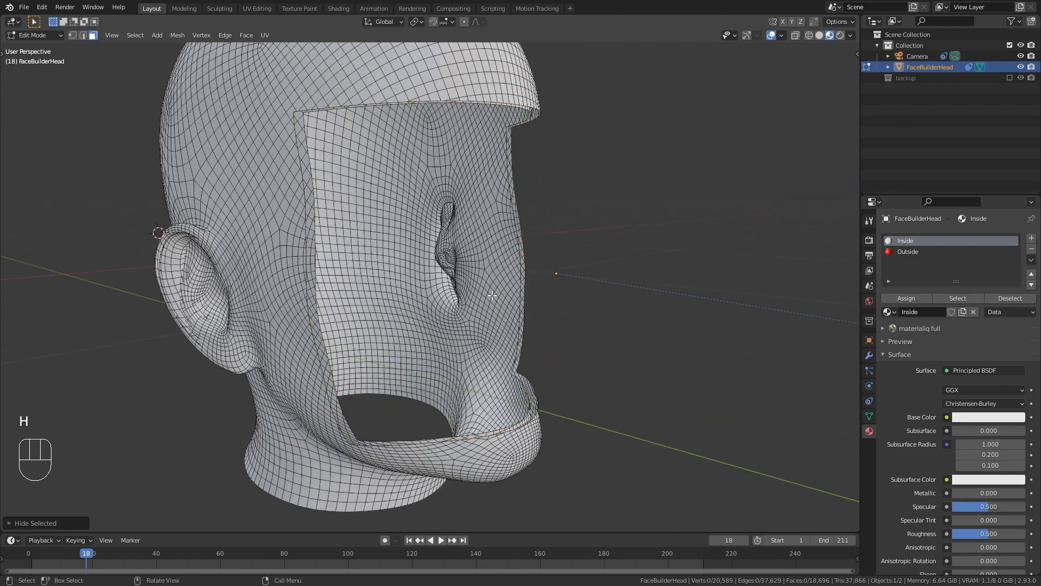
- Select the whole linked outer shell, assign the Outside material, and reveal the hidden faces before returning to Object Mode
key(ctrl+l)
click(907, 251)
click(914, 301)
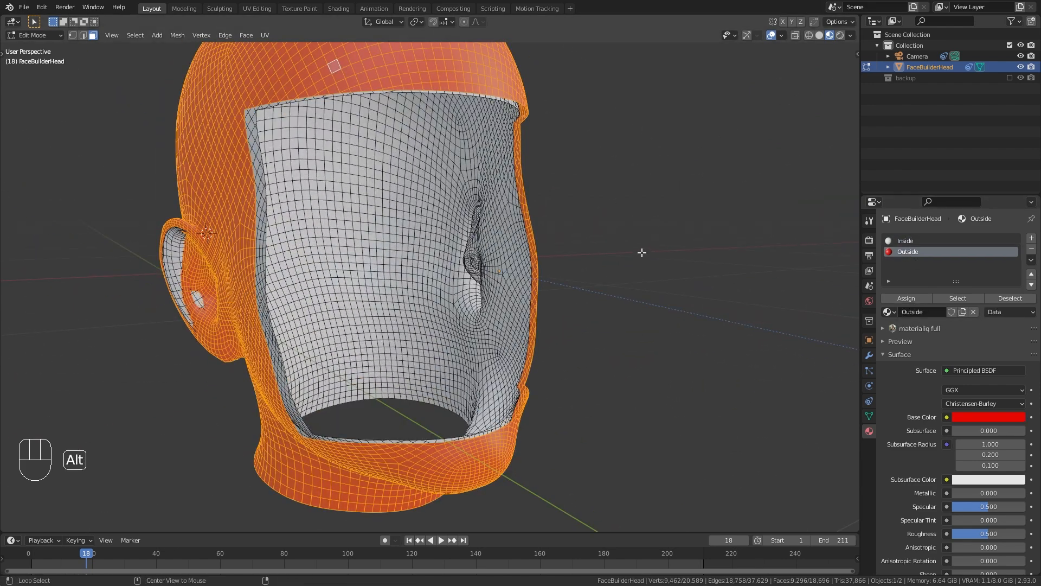
key(alt+h)
key(Tab)
- Change the Outside material's surface shader to Holdout and play the footage through the camera to check the effect
middle_drag(434, 364, 395, 313)
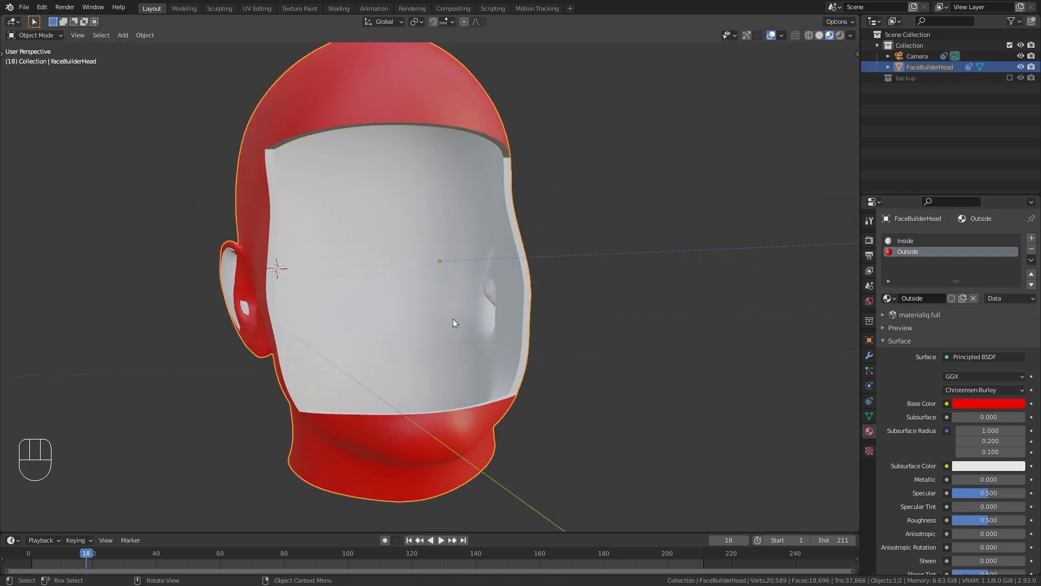
click(948, 357)
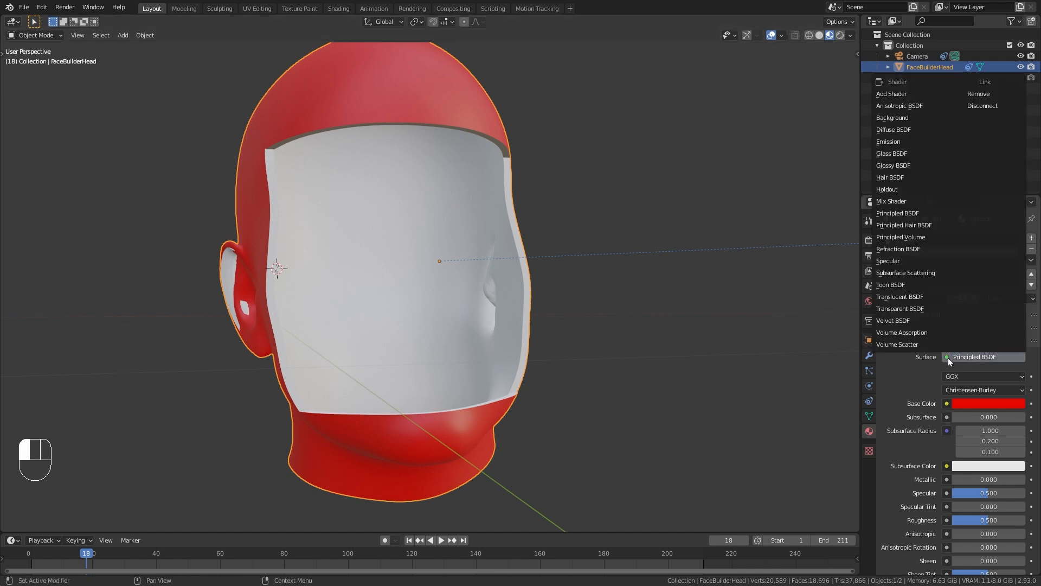
click(895, 191)
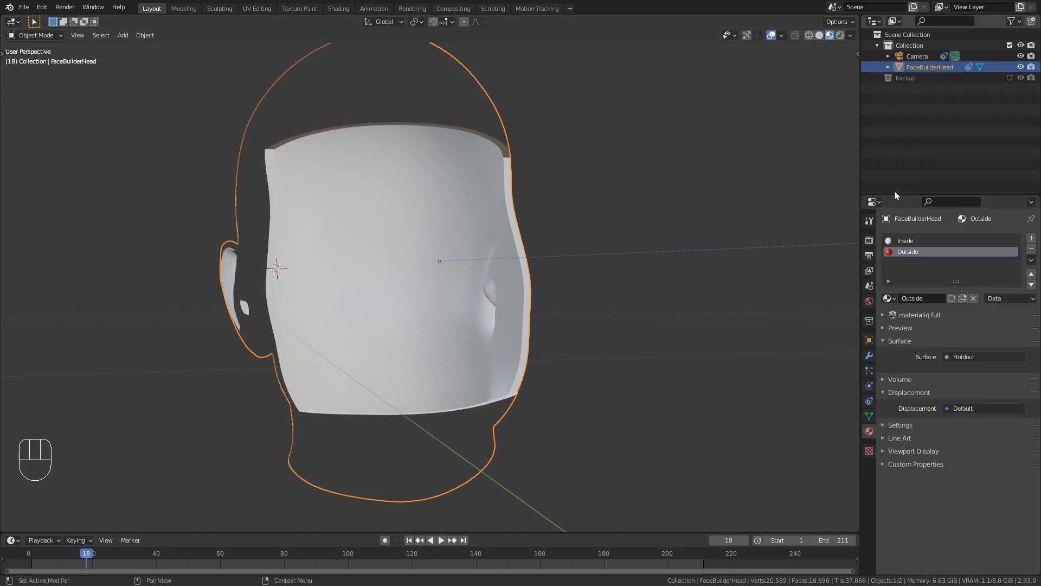
middle_drag(509, 330, 355, 358)
key(KP_0)
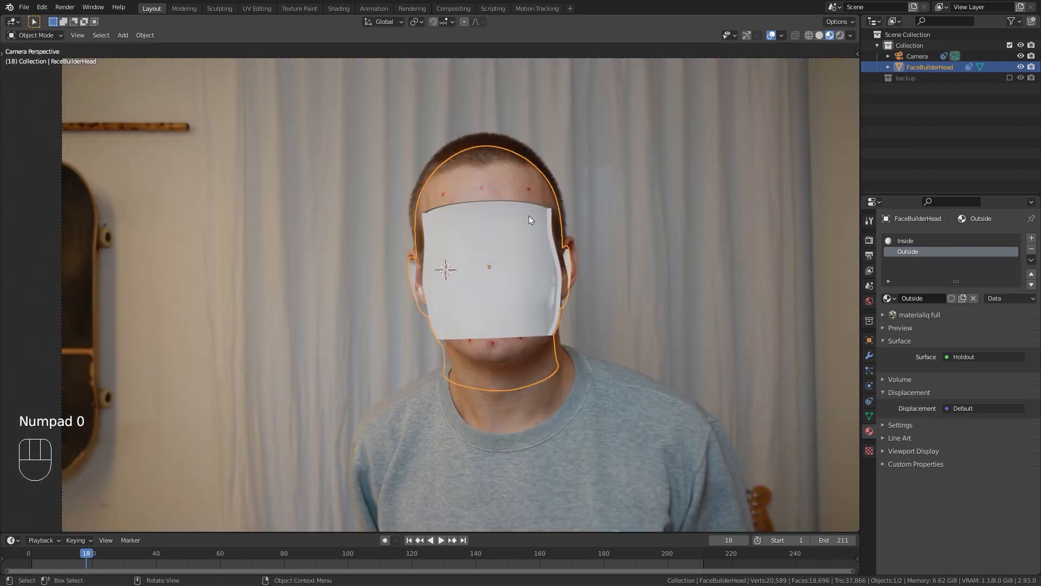
scroll(534, 178, up, 3)
key(space)
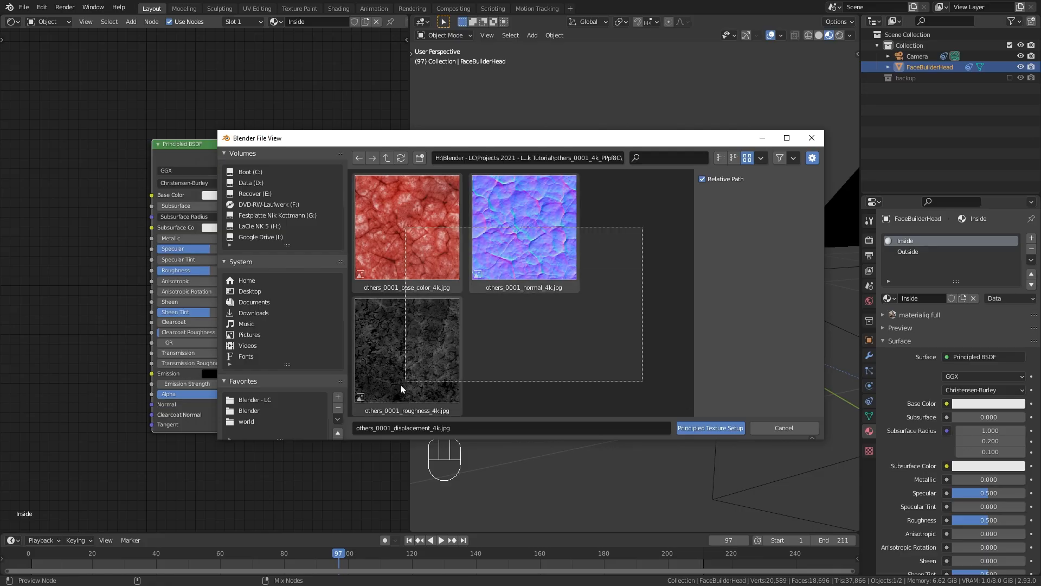
- Load the base color, normal and roughness 4k images into the Inside material with Principled Texture Setup, mapped by Object coordinates
shift+click(401, 385)
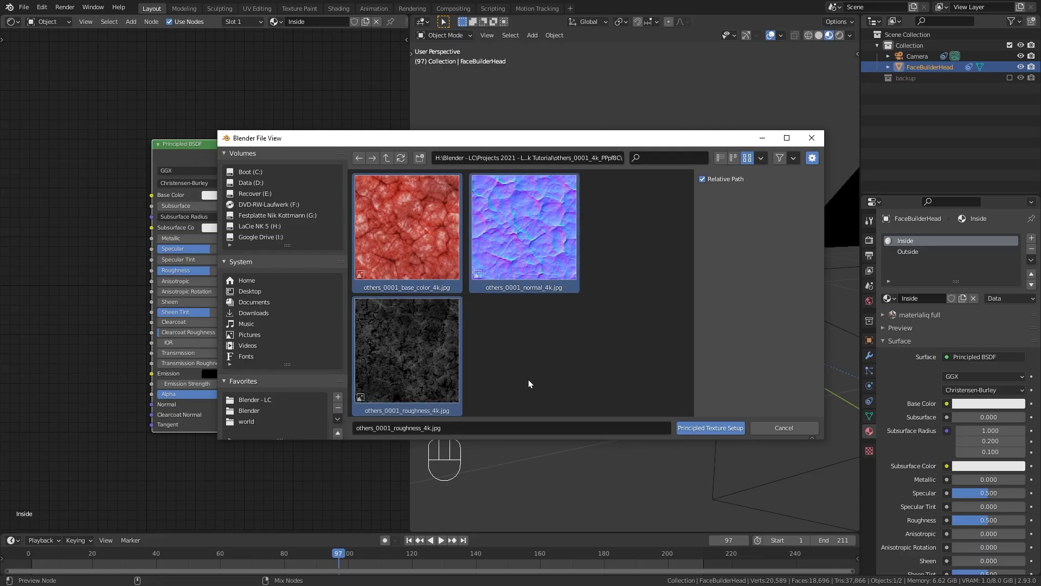
click(708, 428)
middle_drag(92, 293, 40, 316)
scroll(151, 261, up, 5)
drag(150, 251, 201, 240)
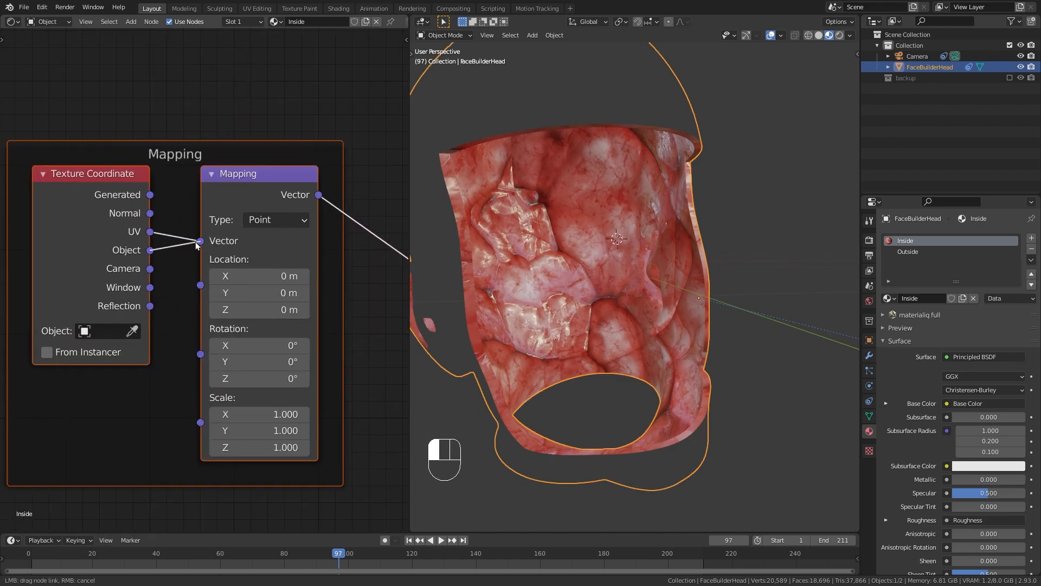
- Set the Base Color image texture to Box projection with a blend of 0.2
scroll(205, 323, down, 1)
middle_drag(388, 304, 353, 319)
click(189, 142)
click(190, 155)
click(191, 156)
text(.2)
key(Return)
- Set the Roughness and Normal image textures to Box projection with a blend of 0.2 each
middle_drag(182, 303, 187, 255)
click(185, 267)
click(189, 293)
click(207, 282)
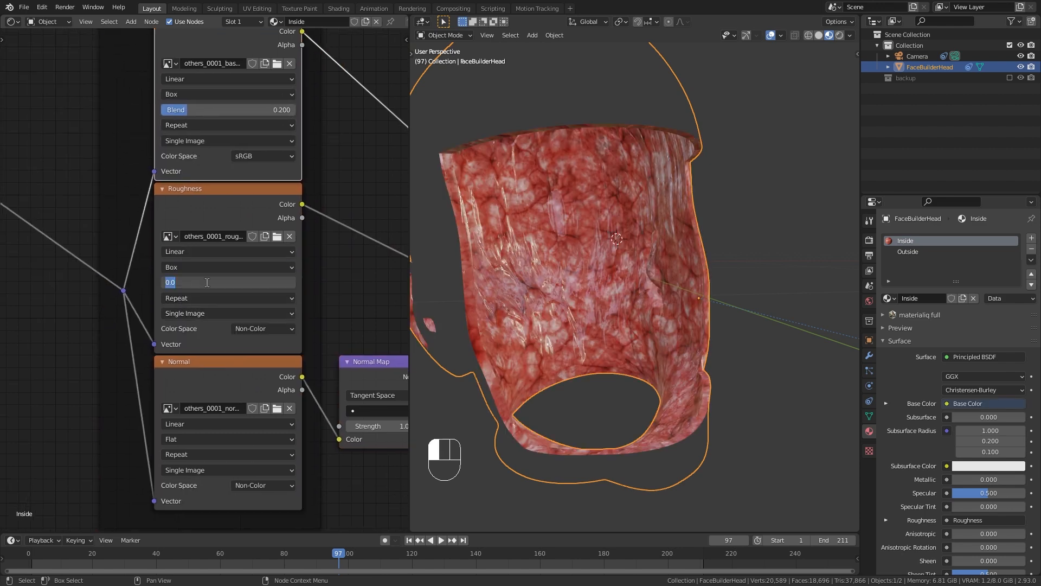
middle_drag(363, 324, 339, 246)
click(167, 362)
click(169, 388)
click(174, 381)
text(.2)
key(Return)
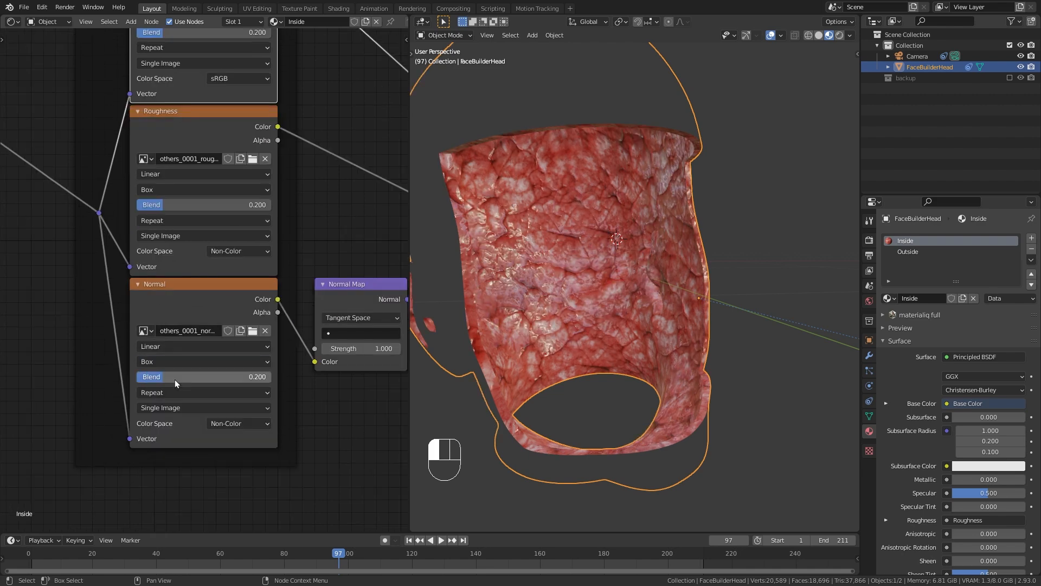
- Set the Mapping node's scale to 1.5 on all three axes
scroll(93, 308, down, 4)
middle_drag(93, 308, 369, 376)
scroll(228, 320, up, 6)
drag(241, 326, 241, 355)
text(1.5)
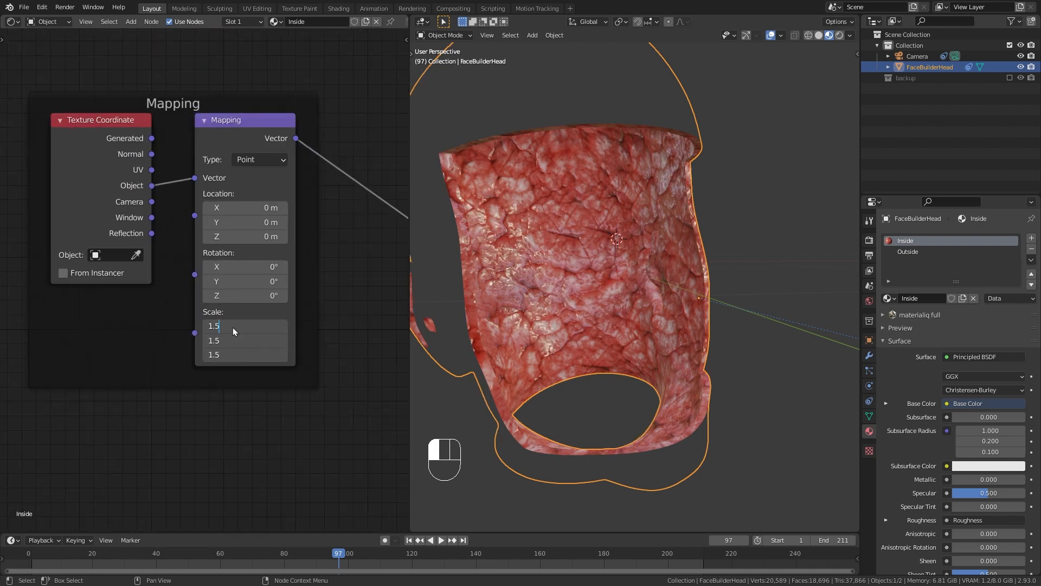
key(Return)
- In Edit Mode, duplicate a vertical path of vertices in front of one ear in place and extrude it backward past the ear
scroll(571, 291, down, 4)
middle_drag(566, 290, 536, 289)
shift+middle_drag(575, 255, 636, 278)
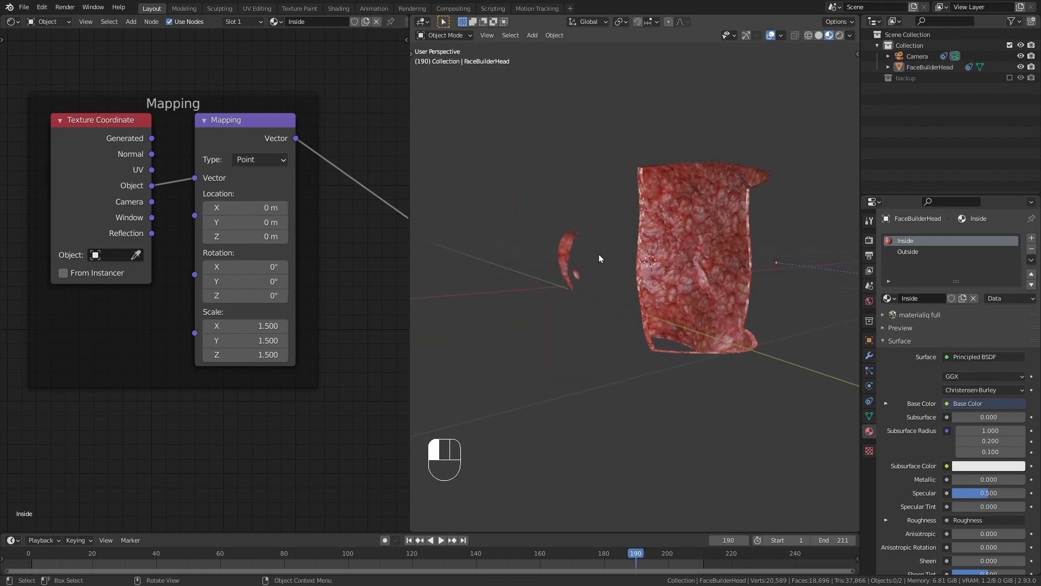
click(601, 254)
key(Tab)
scroll(582, 169, up, 5)
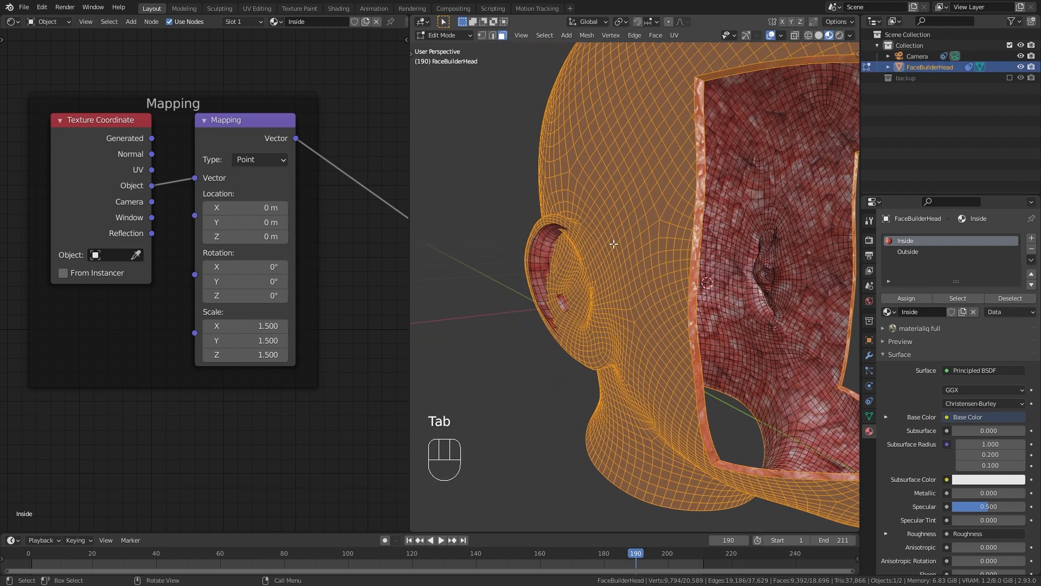
key(1)
ctrl+click(623, 276)
scroll(656, 368, down, 2)
middle_drag(656, 368, 658, 332)
key(shift+d)
right_click(623, 347)
key(e)
click(536, 356)
scroll(536, 356, down, 4)
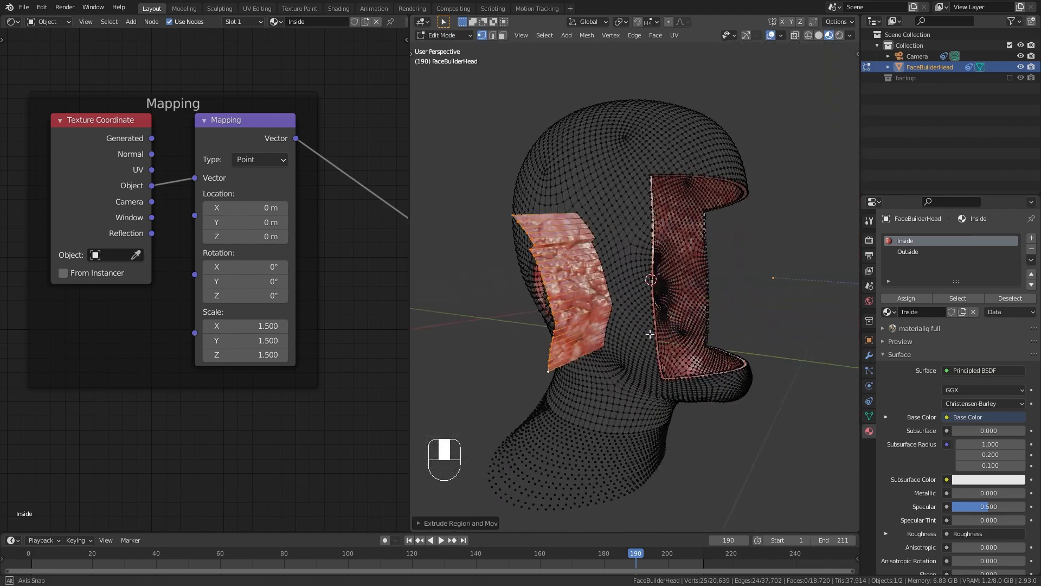
- Select the whole linked ear flap and assign the Outside material to it
scroll(658, 333, up, 3)
key(ctrl+l)
click(908, 252)
click(906, 298)
- Duplicate a vertical vertex path on the other side of the head in place and extrude it past the other ear
scroll(802, 311, down, 4)
middle_drag(802, 311, 714, 221)
click(705, 196)
ctrl+click(690, 411)
scroll(691, 411, up, 3)
key(shift+d)
right_click(706, 397)
scroll(706, 397, down, 2)
middle_drag(706, 397, 725, 391)
key(e)
click(876, 409)
- Assign the Outside material to the second linked flap and return to Object Mode in camera view
key(ctrl+l)
click(906, 298)
key(Tab)
key(KP_0)
shift+middle_drag(588, 271, 490, 285)
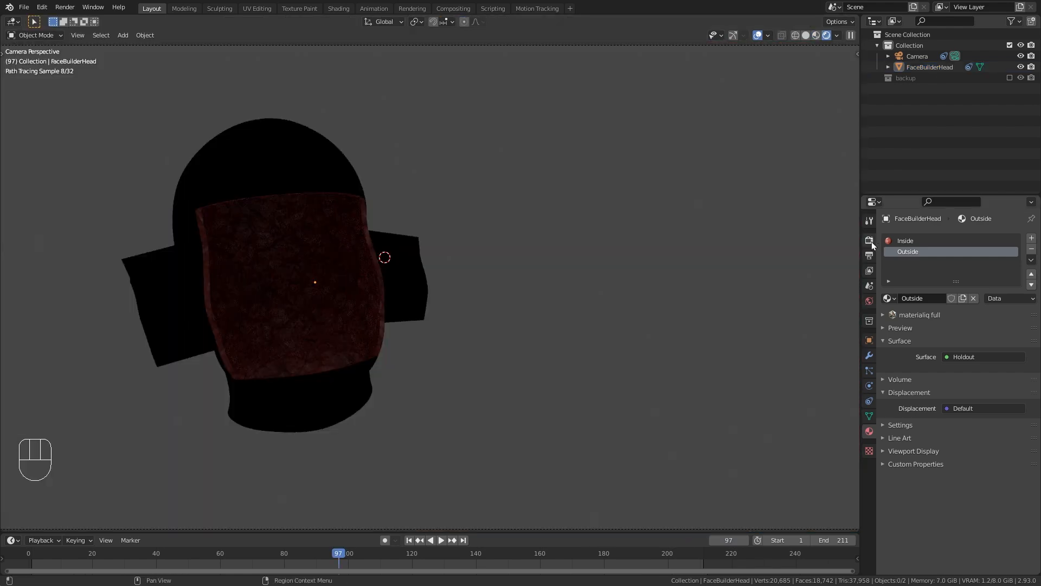
- Switch the render engine to Eevee with ambient occlusion, screen space reflections and a transparent film enabled
click(870, 240)
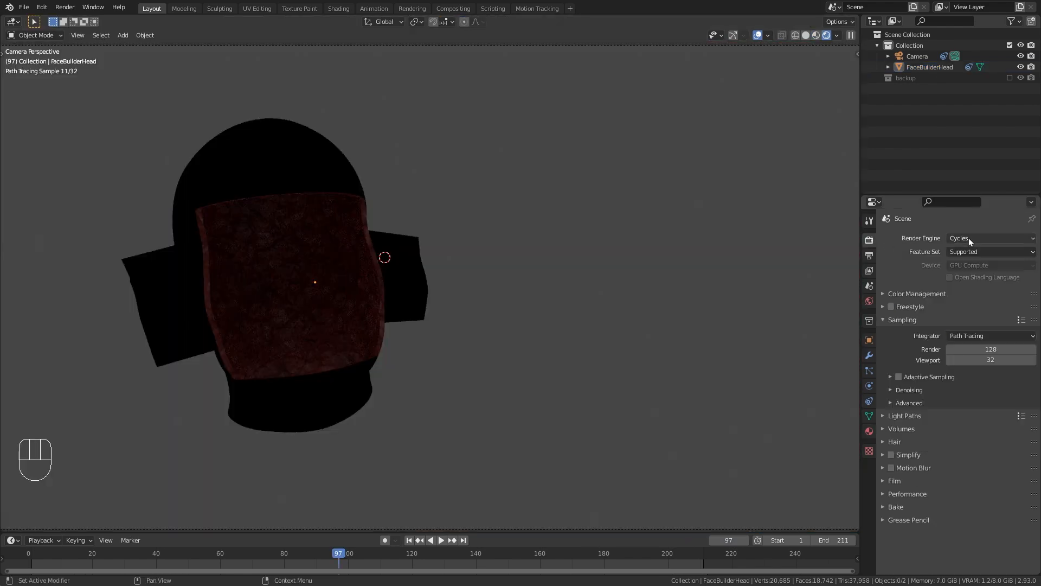
click(969, 237)
click(971, 253)
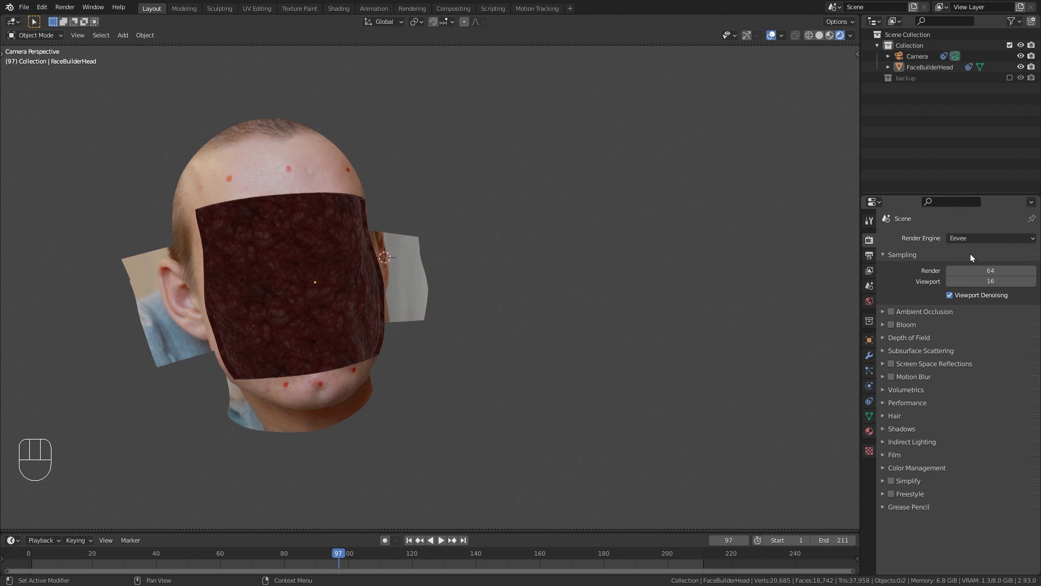
click(892, 311)
click(892, 364)
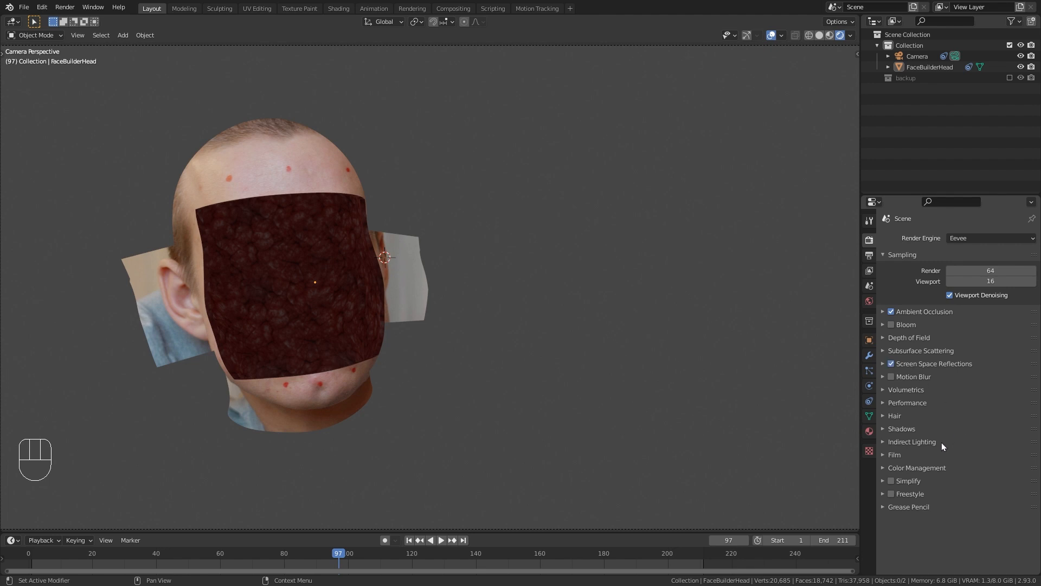
click(892, 456)
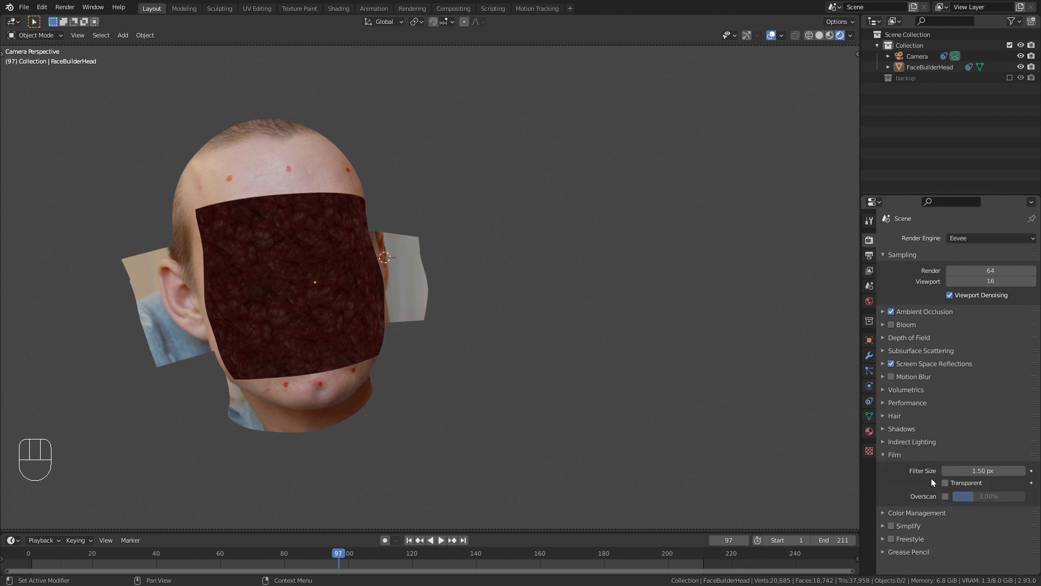
click(946, 483)
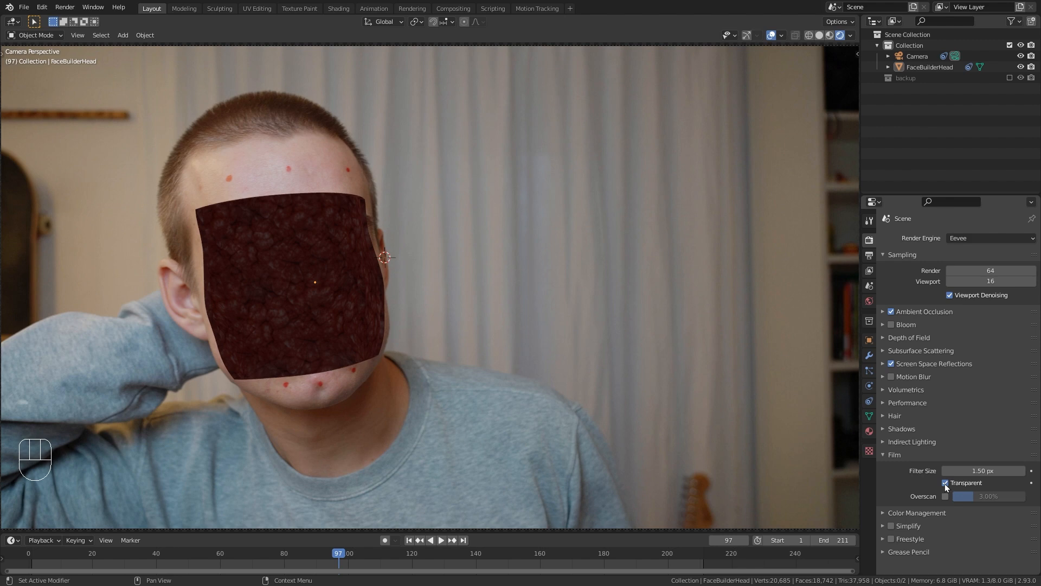
- Light the world with an environment texture using interior.exr at a strength of 1.2
click(869, 302)
click(950, 311)
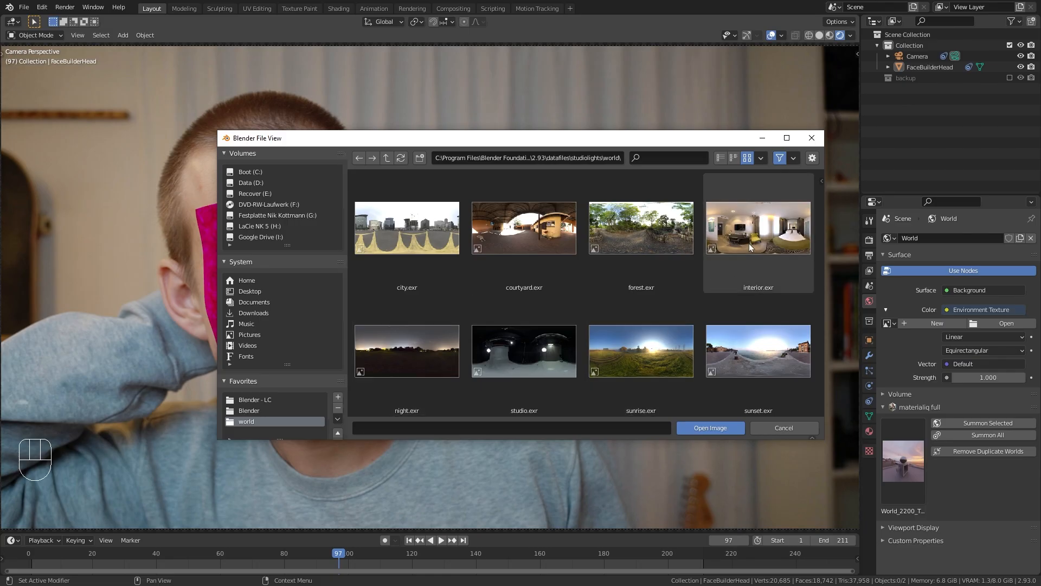
double_click(750, 244)
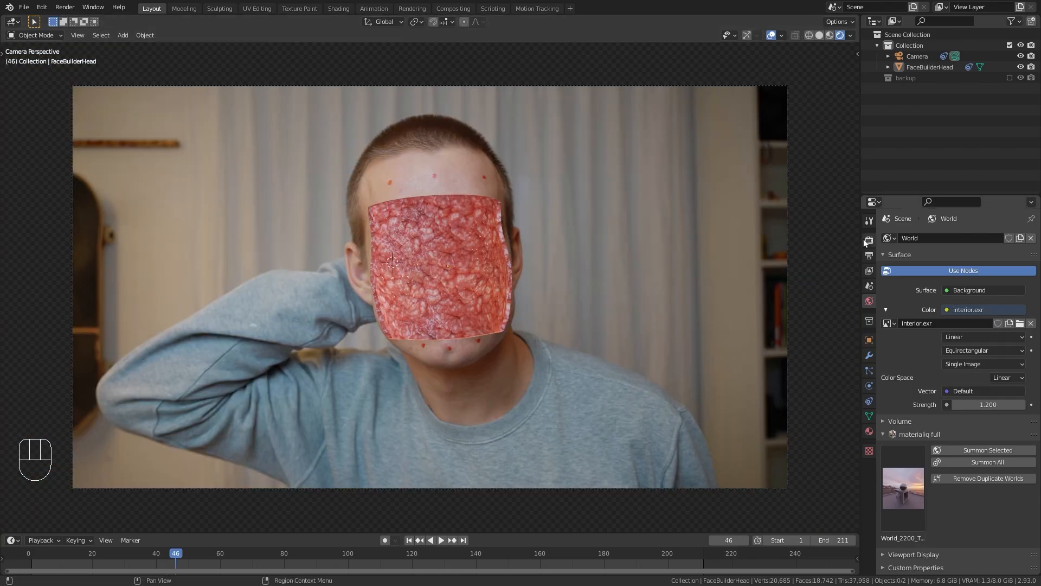
- Enable motion blur and render frame 46
click(869, 241)
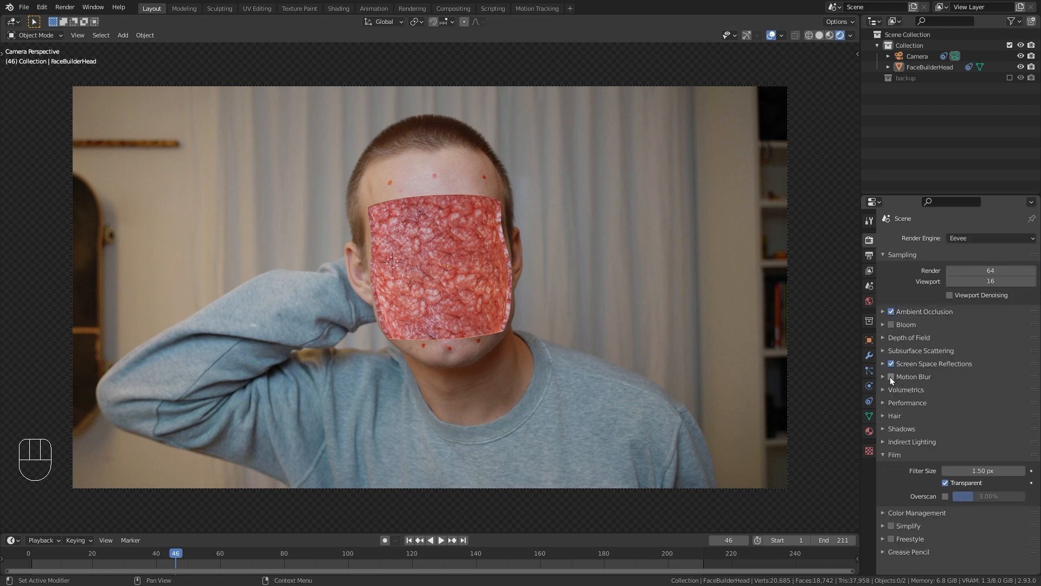
click(883, 378)
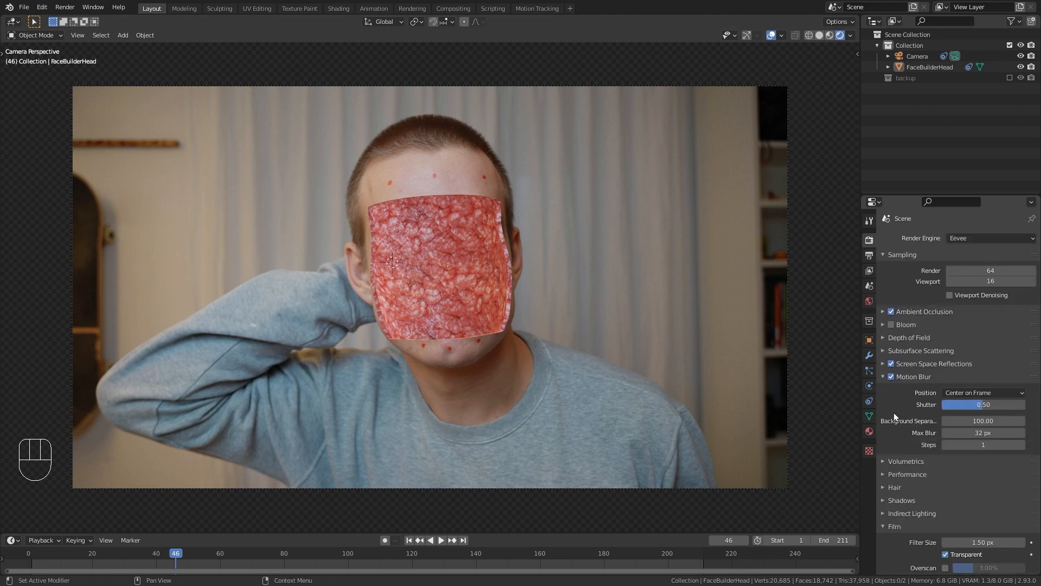
click(412, 8)
key(F12)
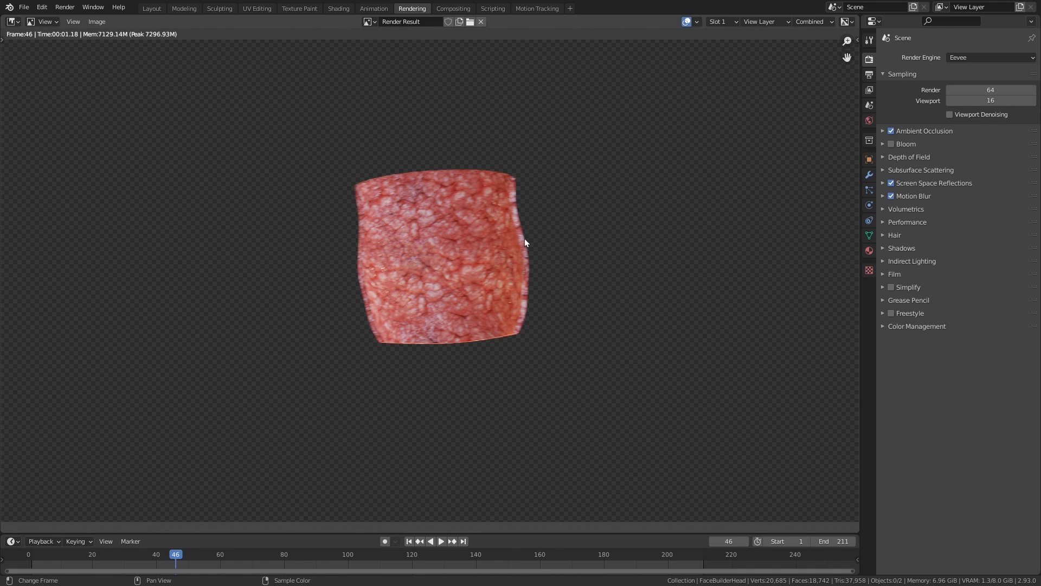
- Arrange the Compositing workspace with a large node editor beside an Image Editor showing the Viewer Node
click(454, 10)
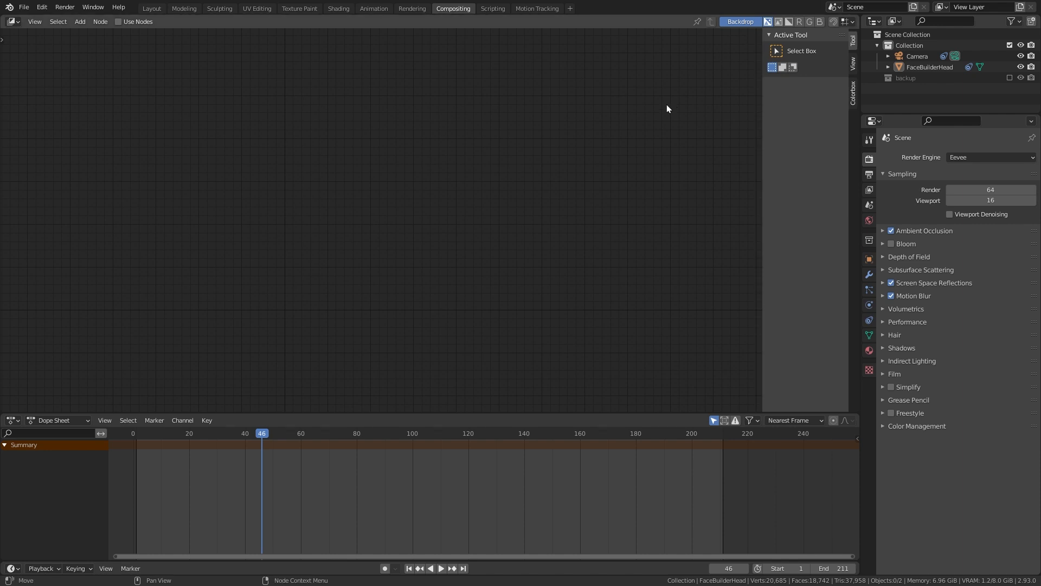
key(n)
drag(858, 411, 854, 445)
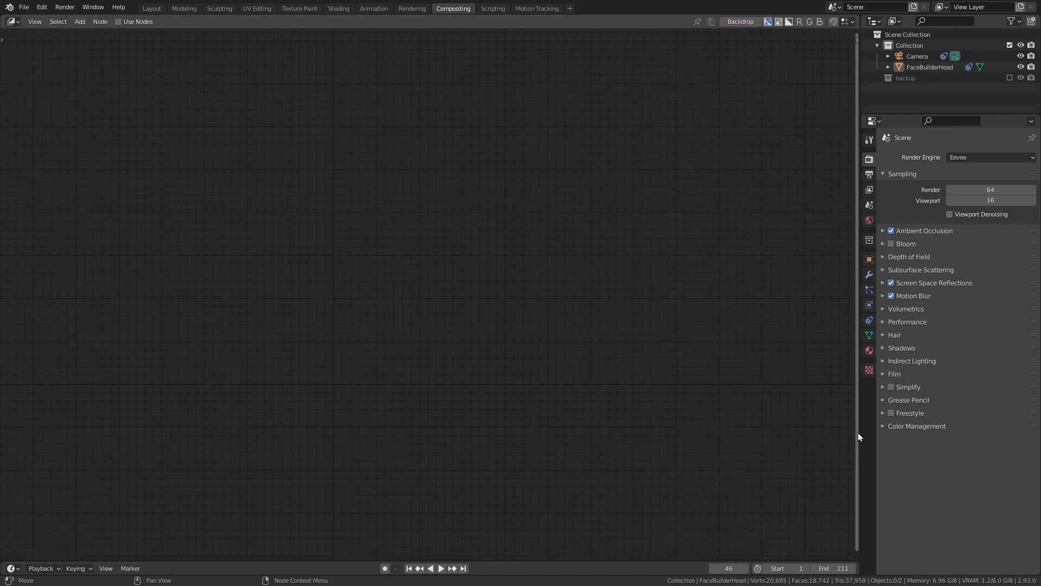
drag(862, 115, 576, 112)
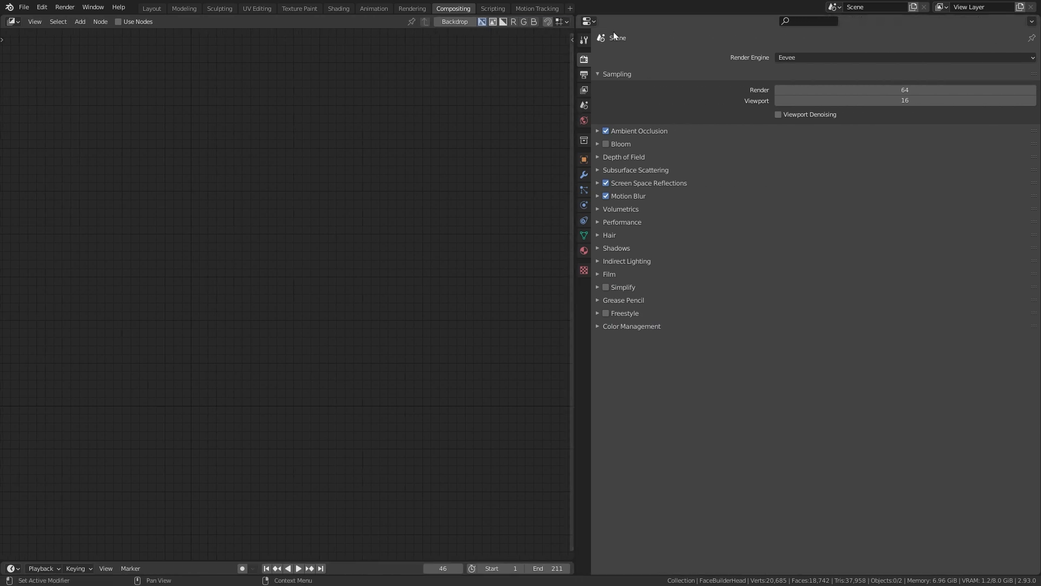
click(589, 21)
click(610, 65)
click(764, 21)
click(792, 103)
- Enable compositing nodes and add a Movie Clip node with the tracked footage above the Render Layers node
click(118, 21)
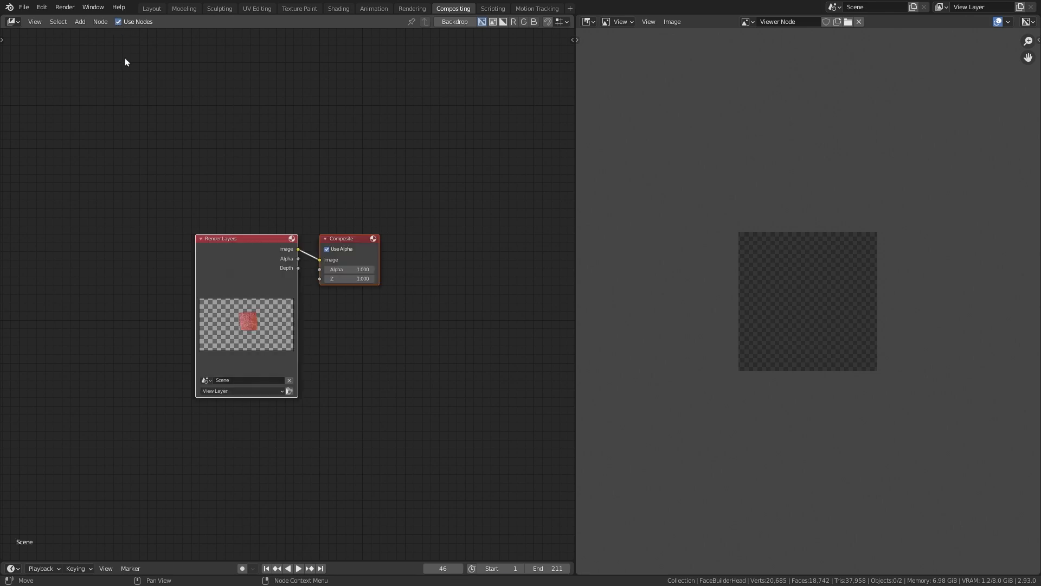
scroll(255, 184, up, 6)
middle_drag(288, 155, 349, 112)
key(shift+a)
click(162, 135)
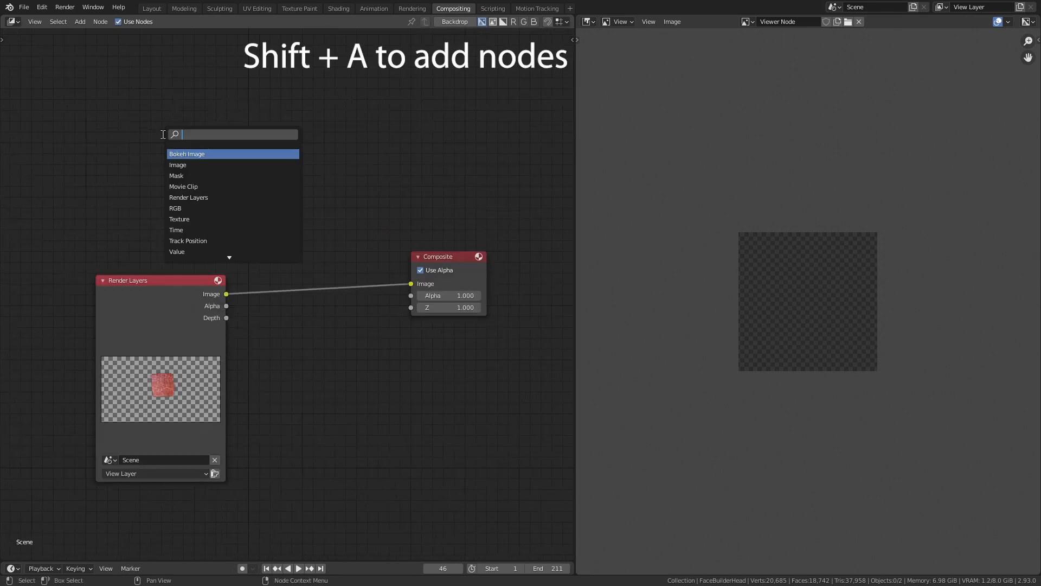
click(184, 186)
click(136, 128)
click(128, 248)
click(162, 266)
- Insert an Alpha Over node before the Composite node, with the movie clip as background and the render on top
key(shift+a)
click(320, 193)
text(al)
click(421, 226)
click(397, 251)
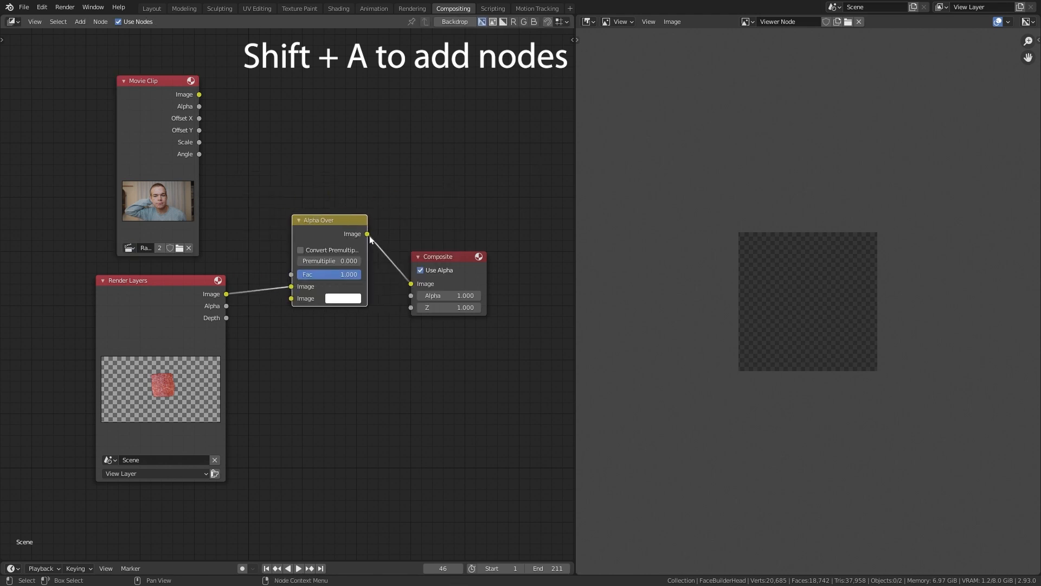
drag(200, 94, 305, 280)
- Insert a Scale node between the Movie Clip and Alpha Over nodes and set it to Render Size
key(shift+a)
click(259, 116)
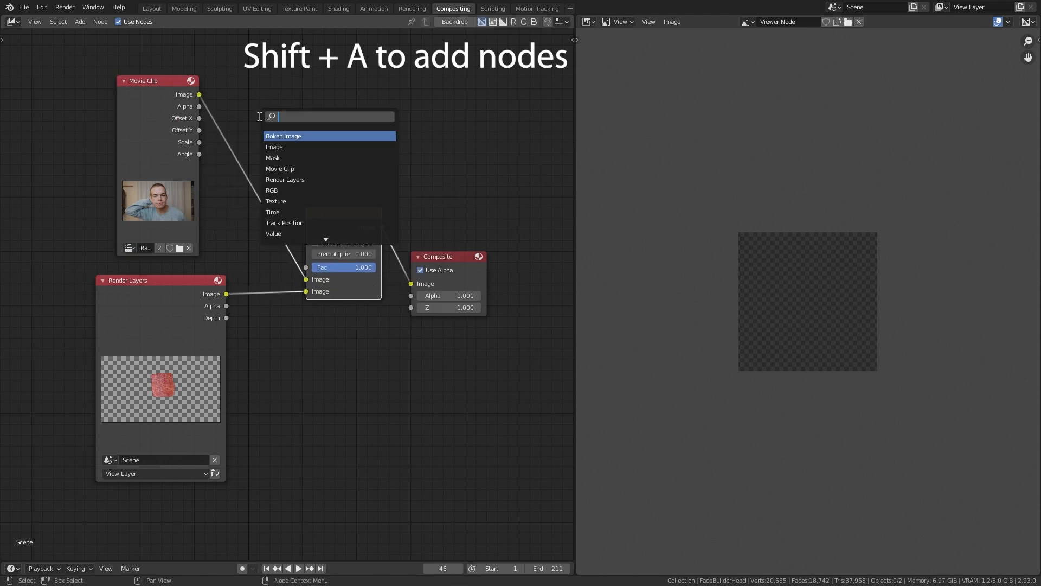
text(scale)
key(Return)
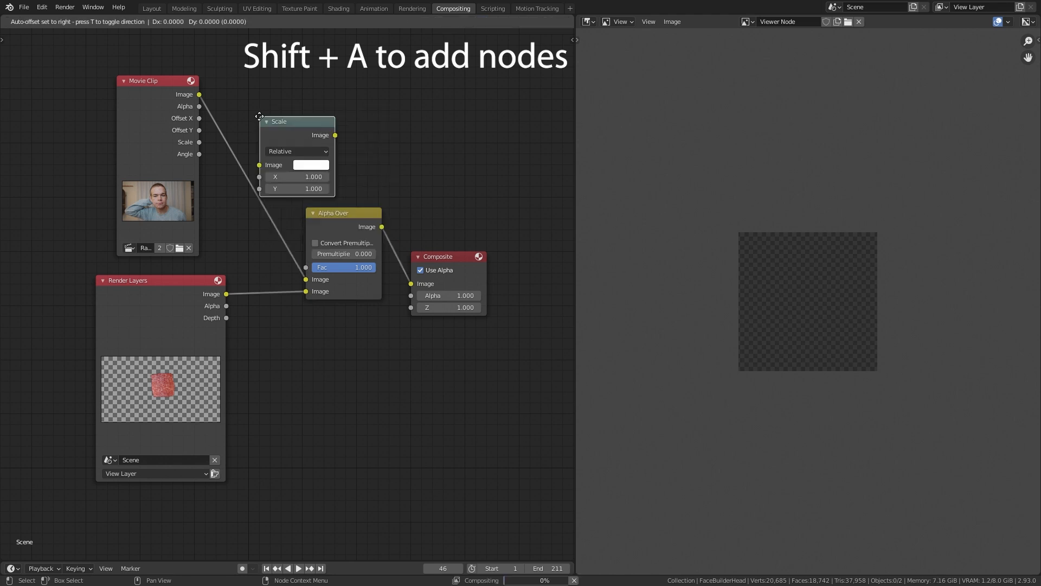
click(242, 116)
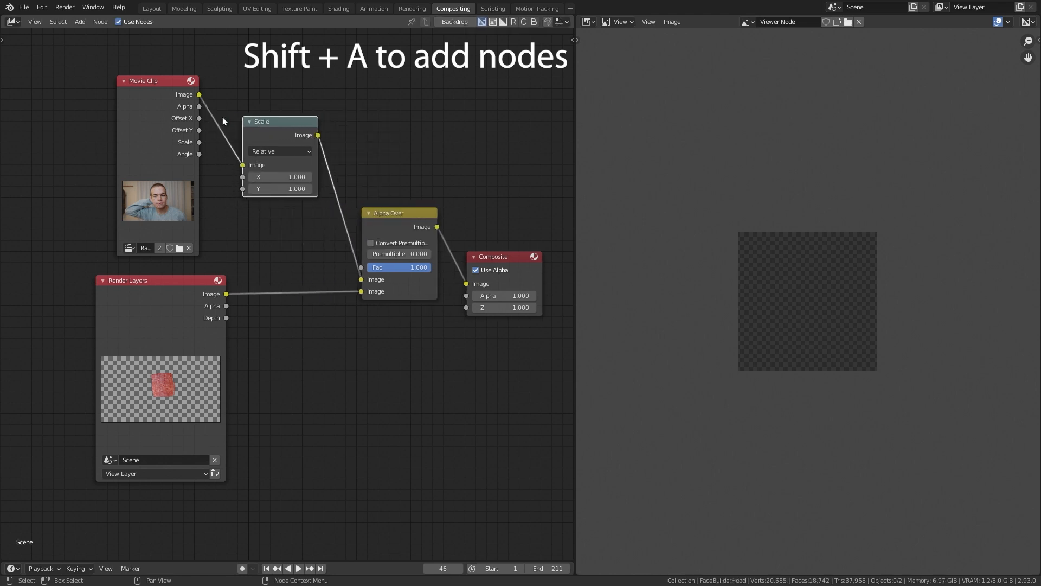
click(280, 151)
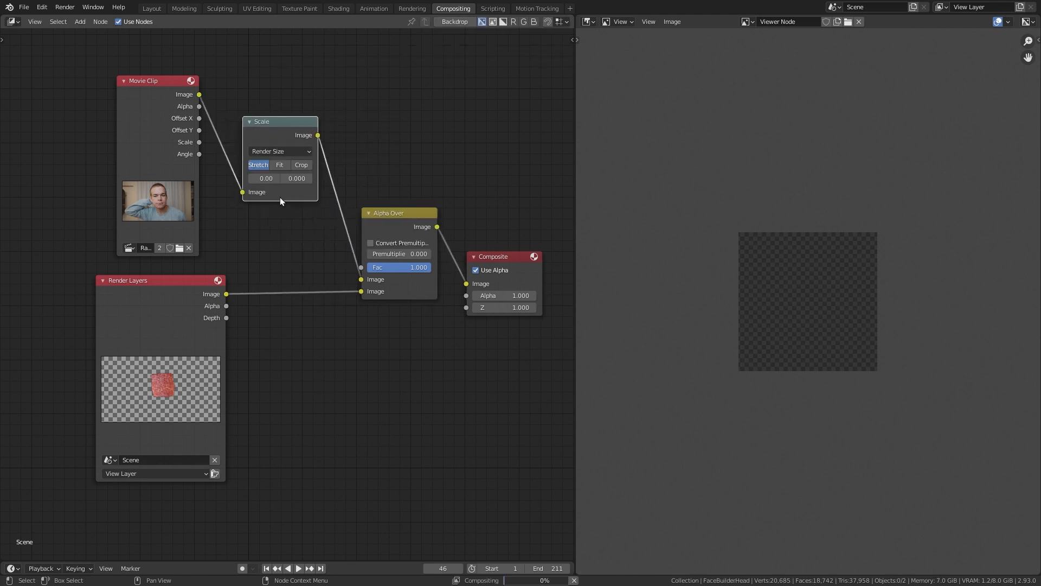
click(278, 196)
- Add a Viewer node fed by the Alpha Over image and inspect the composite around the face opening
key(shift+a)
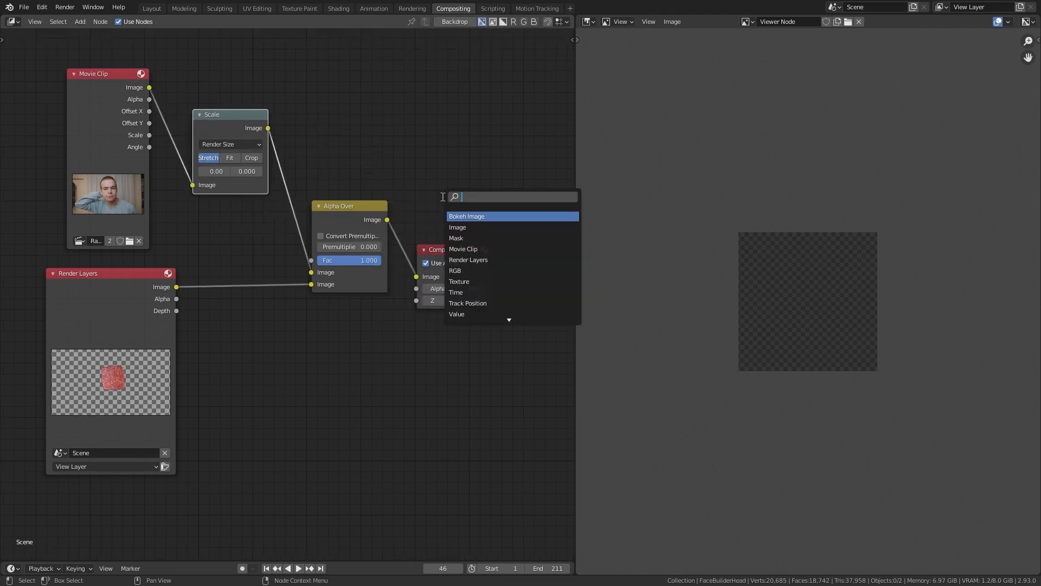
text(view)
key(Return)
click(420, 169)
drag(387, 221, 419, 201)
scroll(896, 313, down, 5)
scroll(894, 308, up, 3)
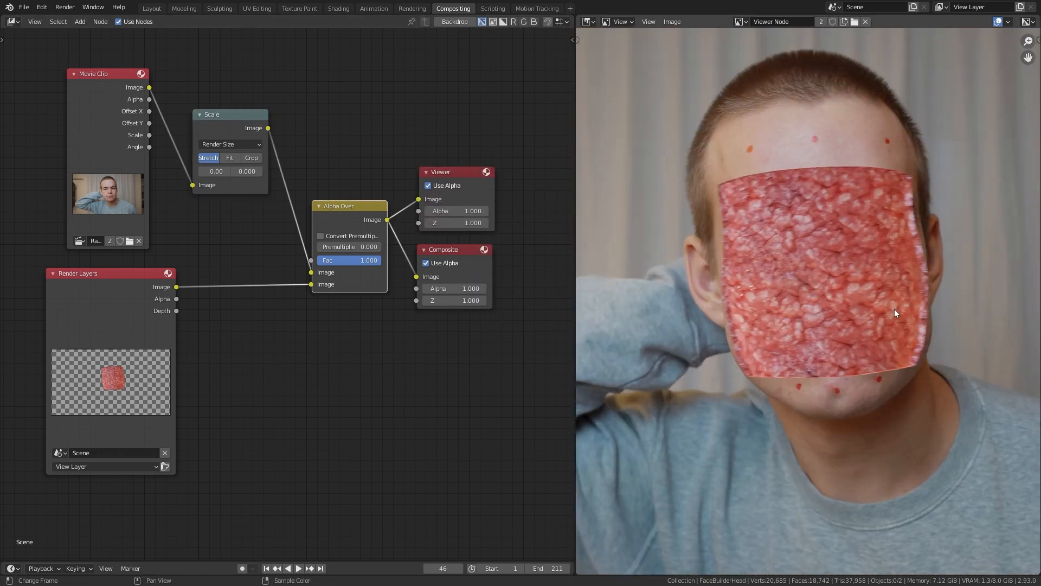
middle_drag(894, 287, 888, 285)
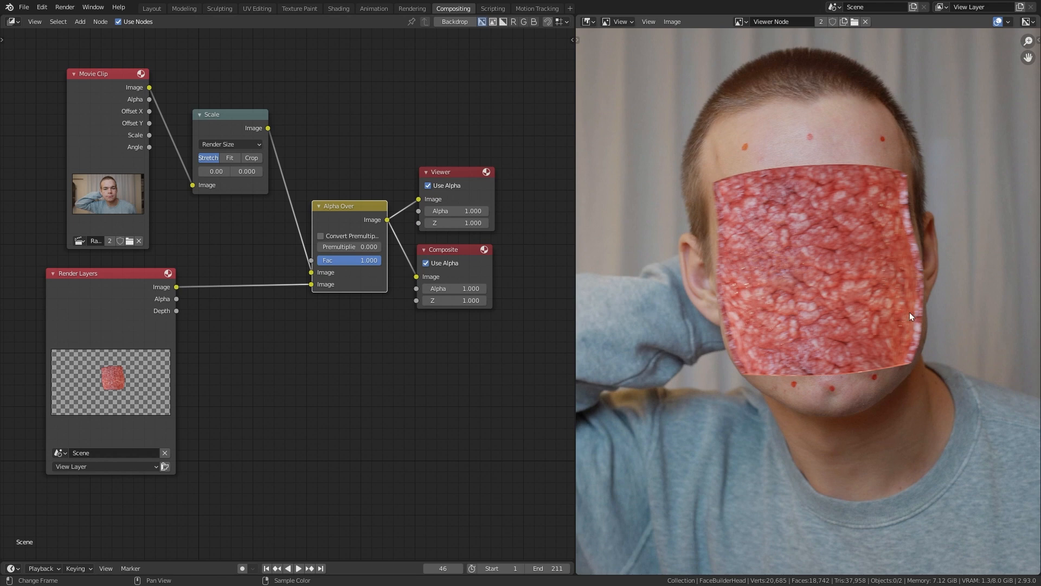
- Add a Masking workspace from the VFX templates and show the Raw_153588.jpg footage close up
click(569, 8)
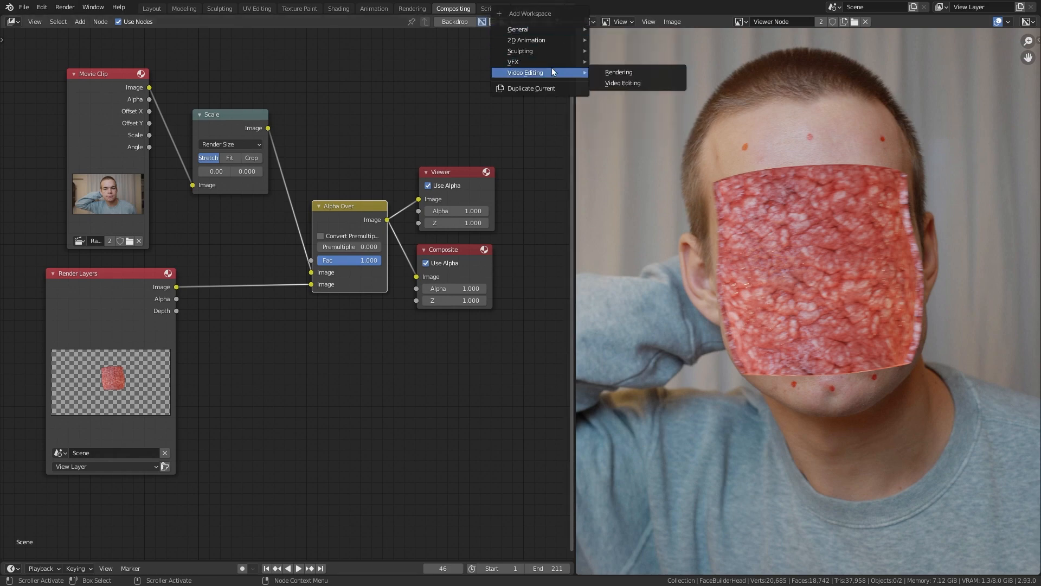
mouse_move(552, 63)
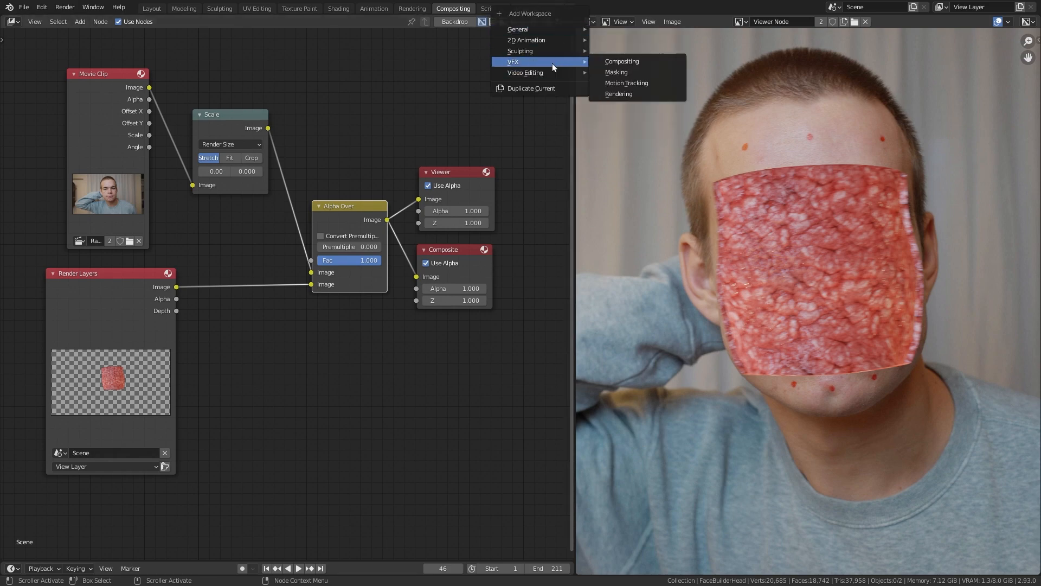
click(636, 71)
scroll(328, 142, up, 2)
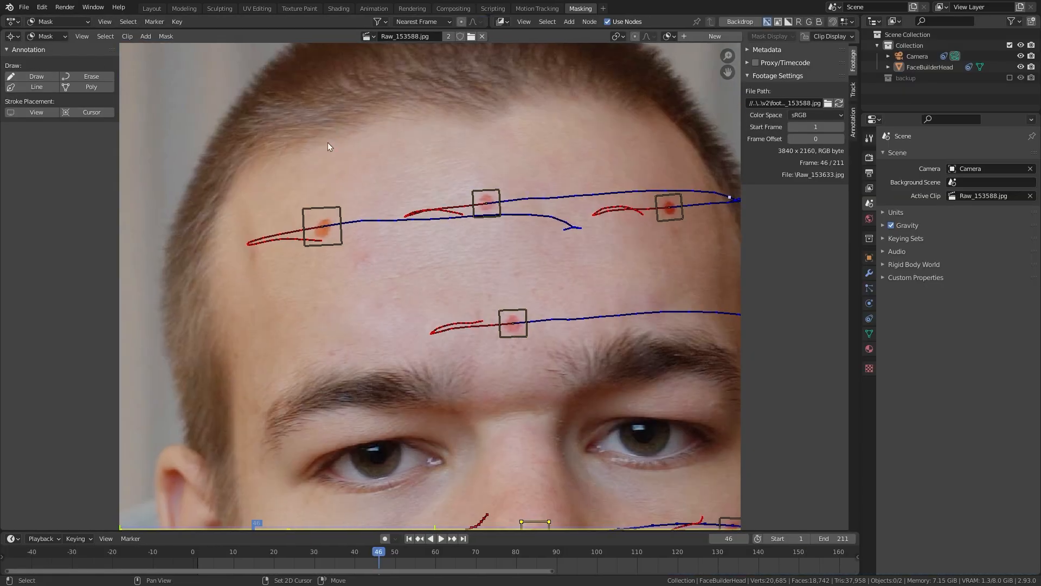
- Outline the leftmost forehead dot with a closed mask spline, parent it to that dot's tracker, and check it on neighbouring frames
ctrl+click(320, 220)
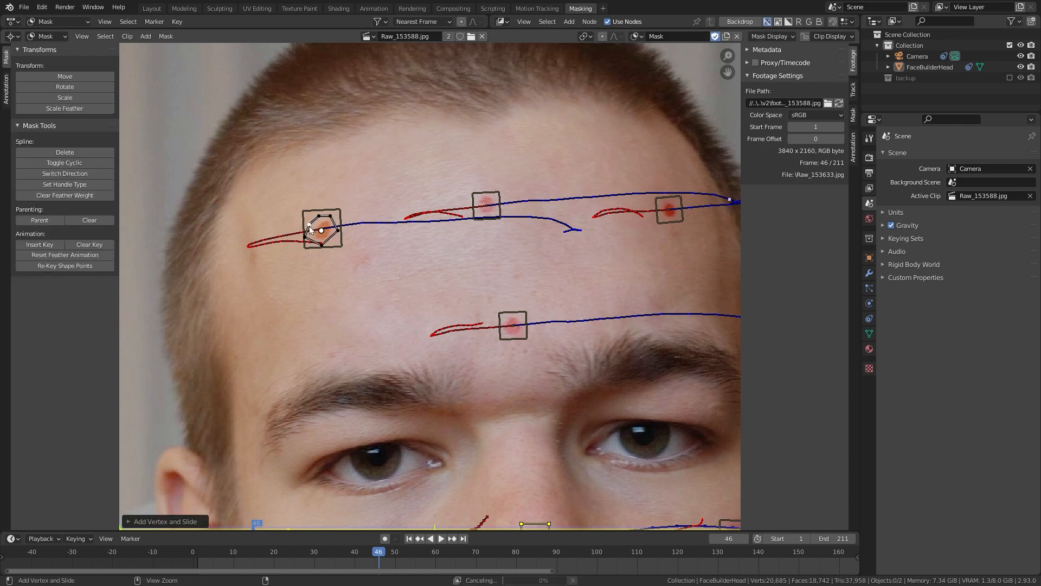
scroll(309, 229, up, 5)
middle_drag(394, 113, 467, 161)
key(ctrl+p)
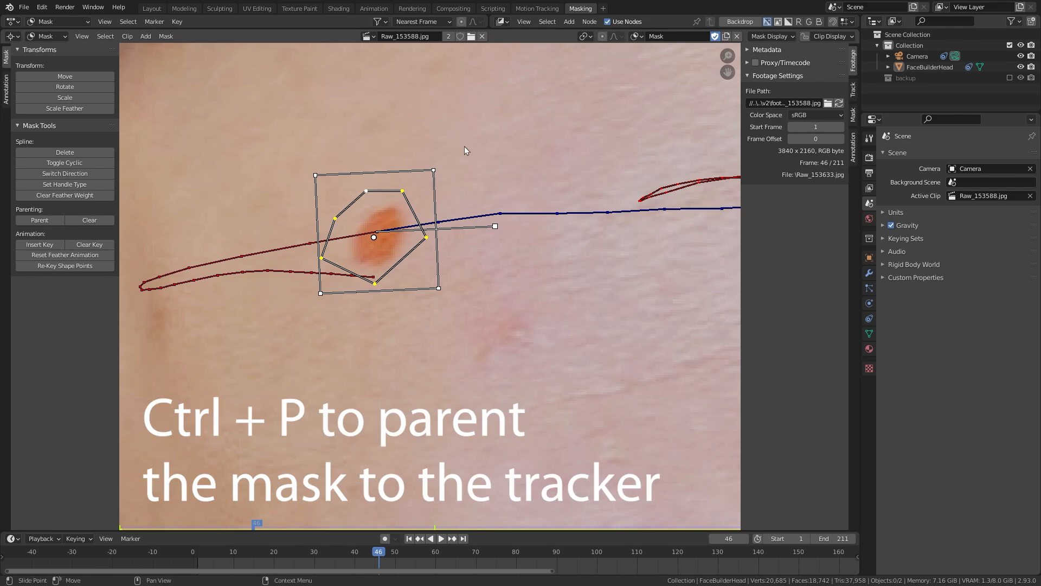
scroll(453, 155, down, 3)
mouse_move(382, 558)
mouse_down()
mouse_move(408, 559)
mouse_move(362, 558)
mouse_move(379, 558)
mouse_up()
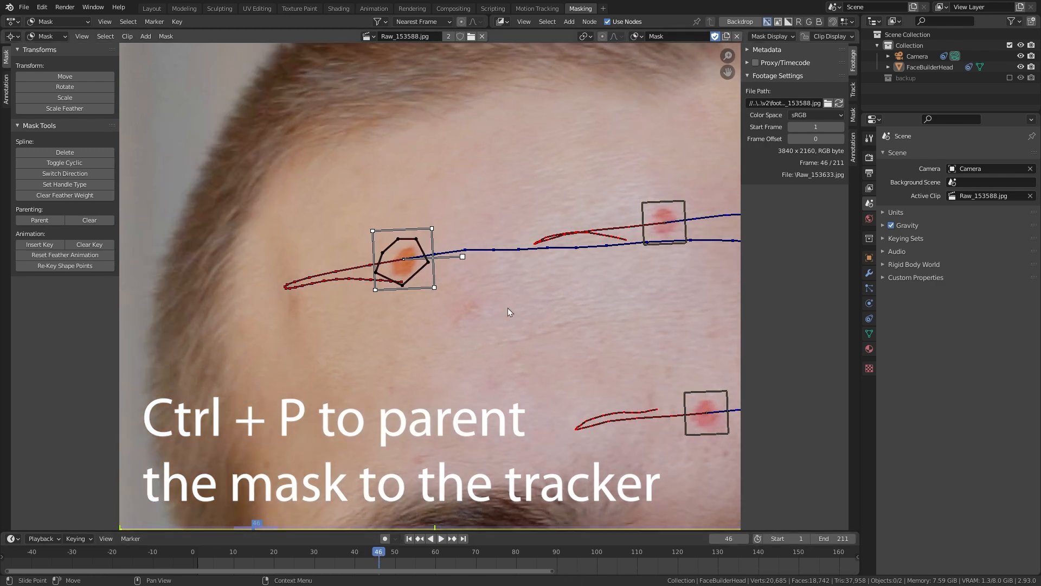
- Draw a closed mask around the middle dot of the upper forehead row and parent it to its tracker
middle_drag(507, 282, 244, 360)
scroll(330, 298, up, 2)
ctrl+click(385, 291)
shift+click(421, 298)
key(ctrl+p)
- Mask the rightmost upper forehead dot, parent the mask to its tracker, and check that it follows over nearby frames
scroll(466, 271, down, 3)
middle_drag(510, 257, 302, 257)
scroll(459, 292, up, 5)
ctrl+click(428, 276)
ctrl+click(463, 263)
ctrl+click(502, 302)
shift+click(460, 307)
key(ctrl+p)
drag(378, 558, 392, 558)
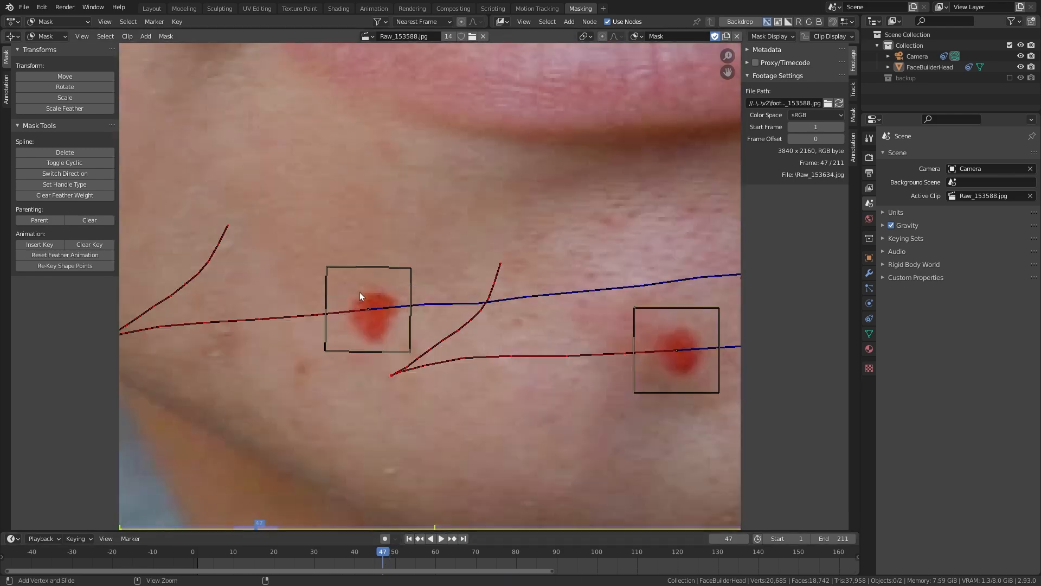
- Draw a closed mask around the leftmost chin dot and select its tracker for parenting
ctrl+click(347, 283)
ctrl+click(420, 304)
ctrl+click(332, 335)
shift+click(337, 277)
- Draw a closed mask around the middle chin dot and parent it to that dot's tracker
middle_drag(651, 313, 447, 307)
ctrl+click(450, 310)
ctrl+click(510, 355)
shift+click(439, 309)
key(l)
key(ctrl+p)
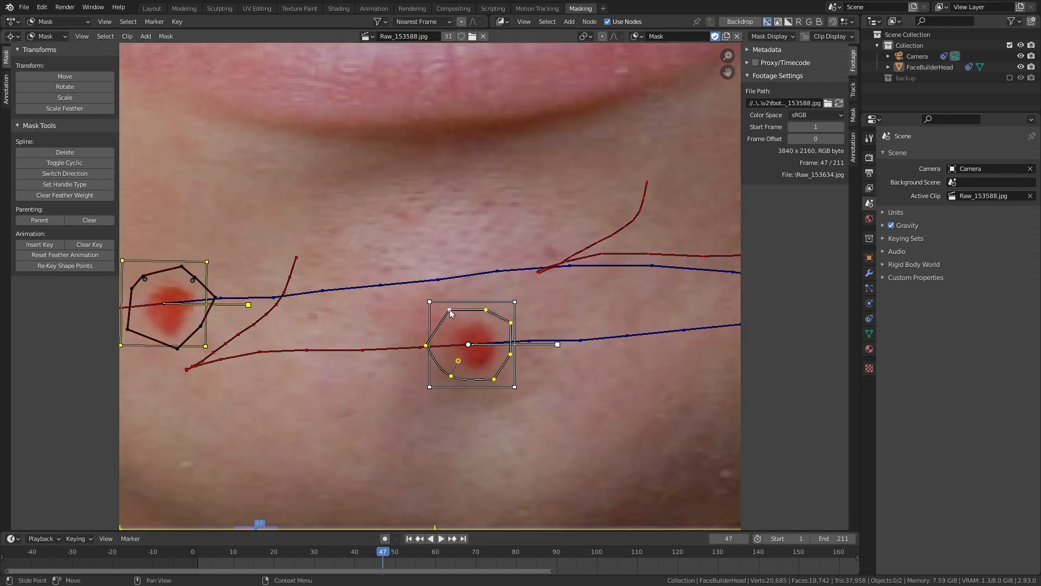
- Mask the rightmost chin dot, parent the mask to its tracker, and scrub the whole face to check the masks
middle_drag(689, 282, 368, 316)
ctrl+click(466, 267)
ctrl+click(489, 261)
ctrl+click(532, 280)
key(ctrl+p)
scroll(480, 437, down, 8)
drag(387, 552, 371, 552)
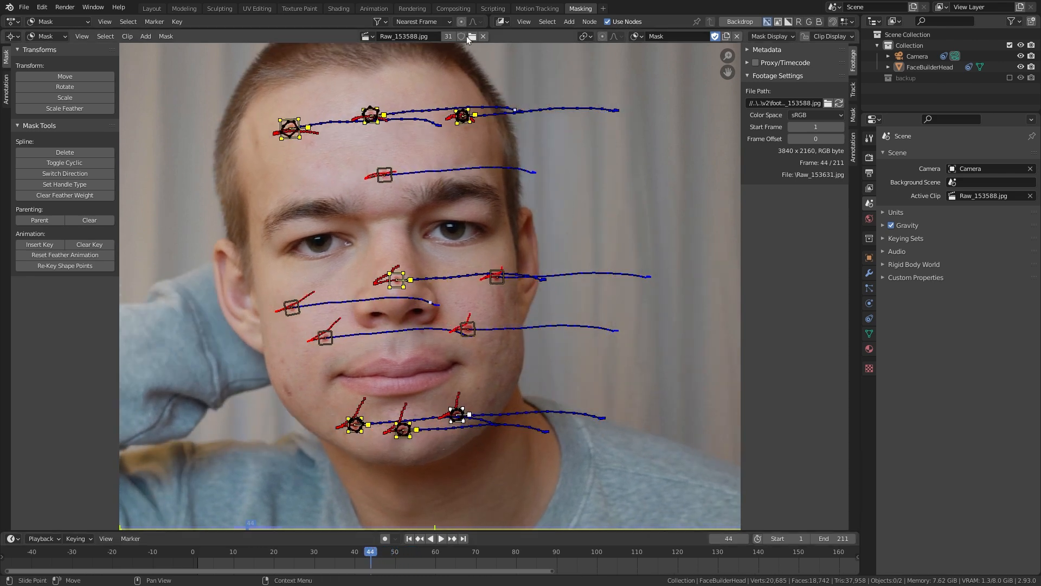
- Add a Mask node using the drawn Mask in the Compositing workspace and preview it through the Viewer node
click(452, 9)
middle_drag(286, 101, 361, 326)
key(shift+a)
click(264, 185)
text(mask)
key(Return)
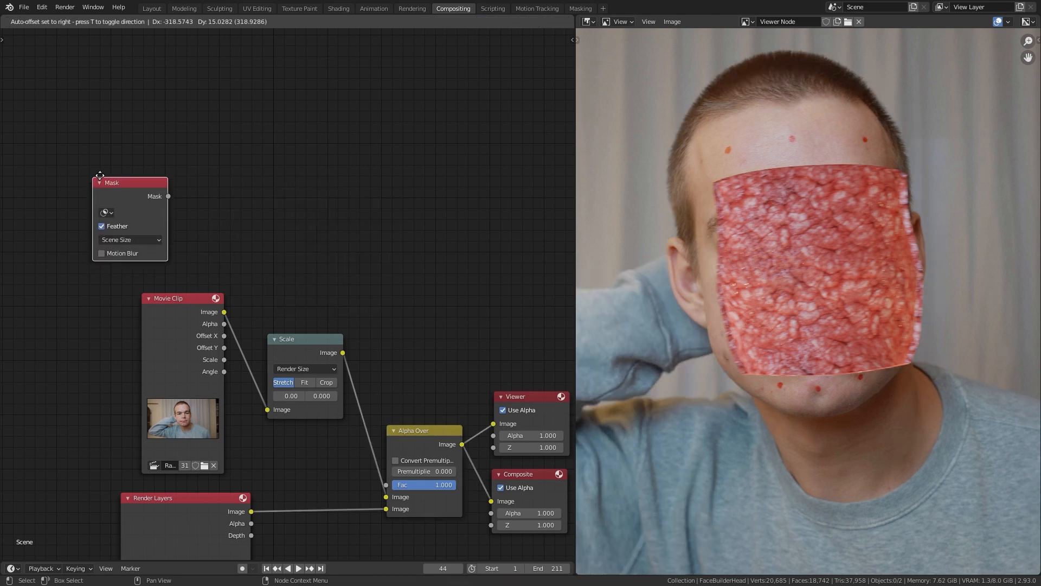
click(163, 116)
ctrl+shift+click(205, 124)
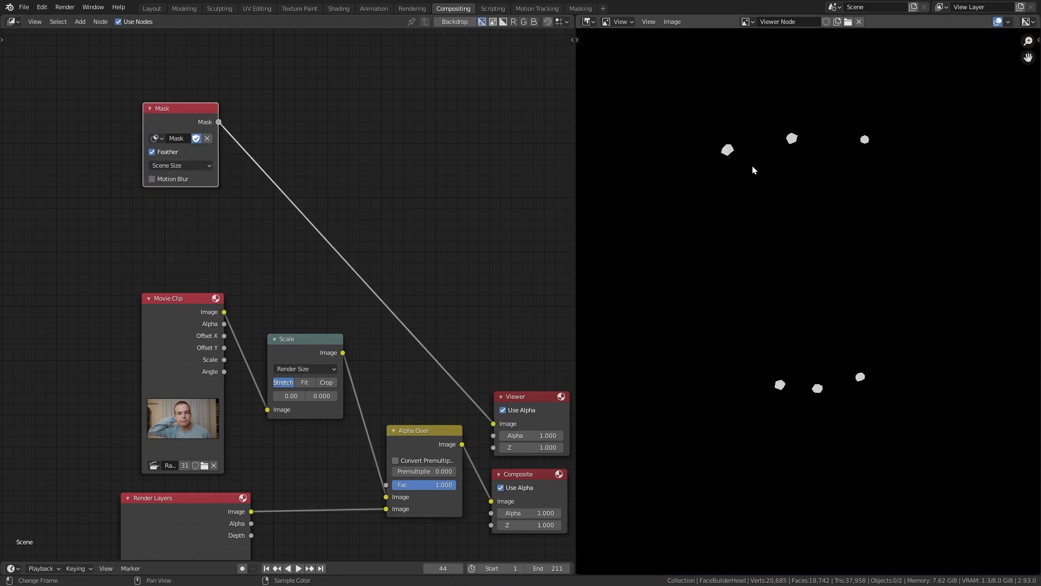
- Insert a Gaussian Blur node after the Mask node, set to Relative with X and Y at 0.5%
middle_drag(274, 124, 269, 166)
scroll(271, 166, up, 2)
key(shift+a)
click(271, 166)
text(blu)
key(Return)
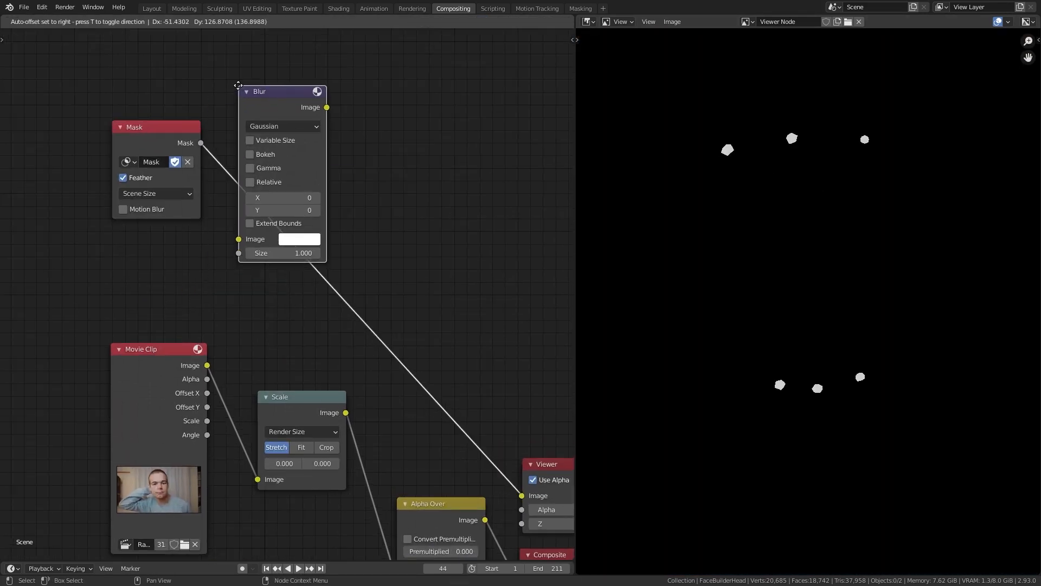
click(277, 95)
key(Return)
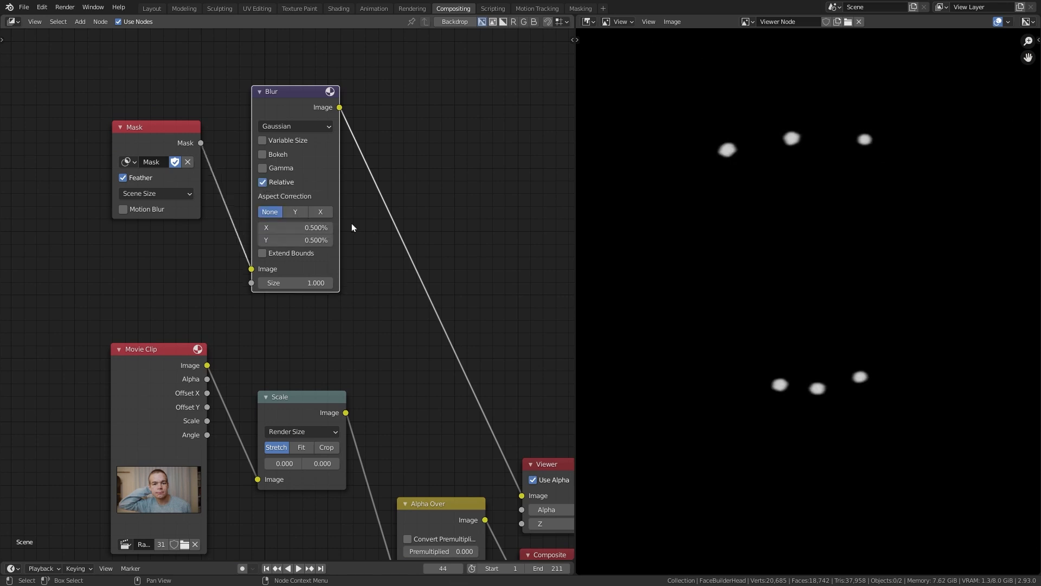
- Add a second Blur node below the mask blur and feed it with the Movie Clip image
key(shift+a)
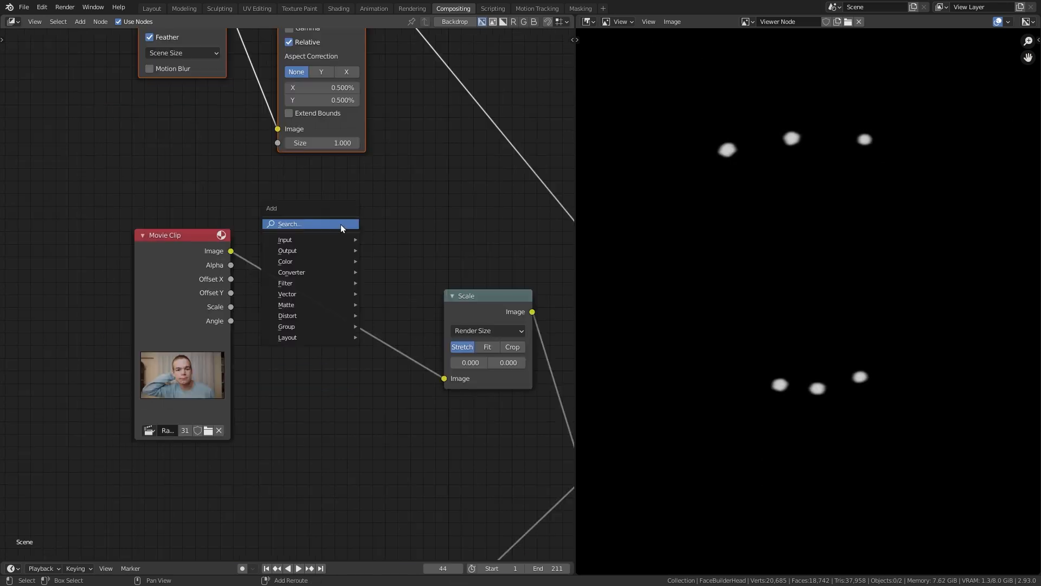
click(340, 223)
text(blu)
key(Return)
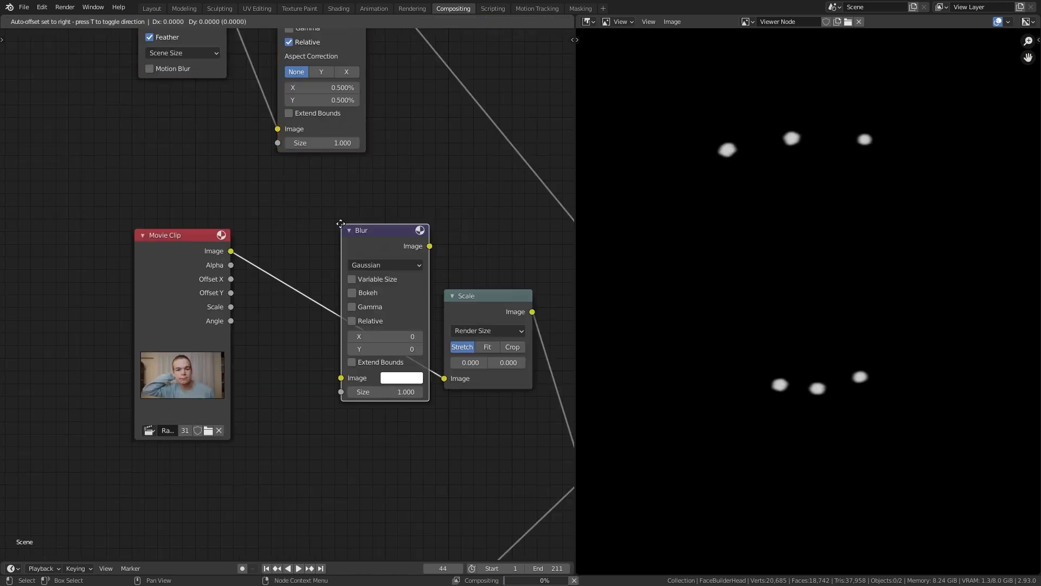
click(258, 341)
scroll(304, 196, down, 1)
scroll(304, 200, up, 1)
drag(226, 248, 259, 508)
- Insert a Mix node between the Movie Clip and Scale nodes
key(shift+a)
click(384, 263)
text(mix)
key(Return)
click(385, 263)
scroll(464, 292, down, 2)
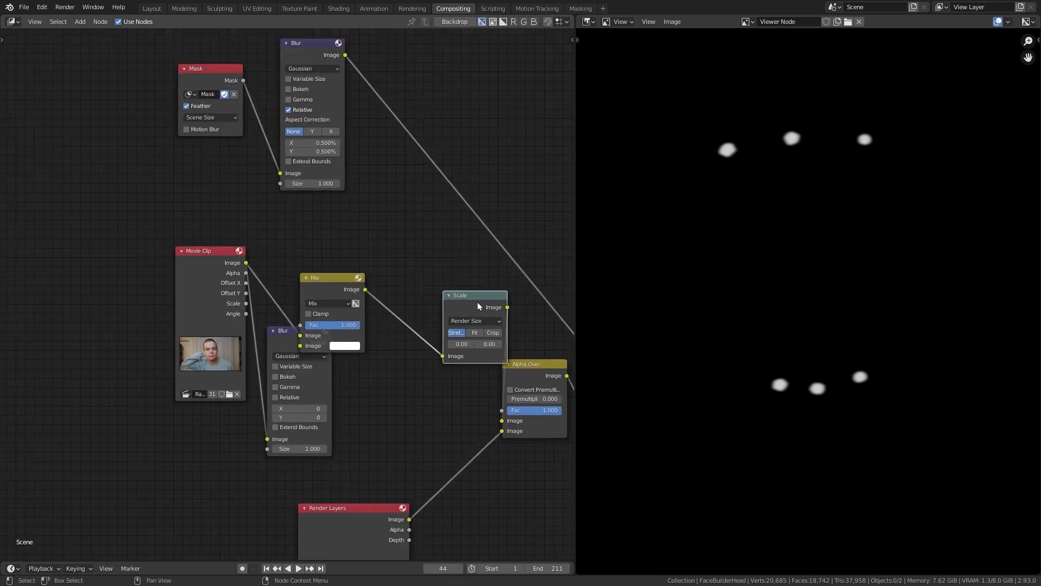
- Feed the blurred footage into Mix's second image and the blurred mask into its Fac, and preview the Mix output
drag(346, 278, 414, 244)
drag(332, 342, 370, 314)
drag(345, 56, 366, 289)
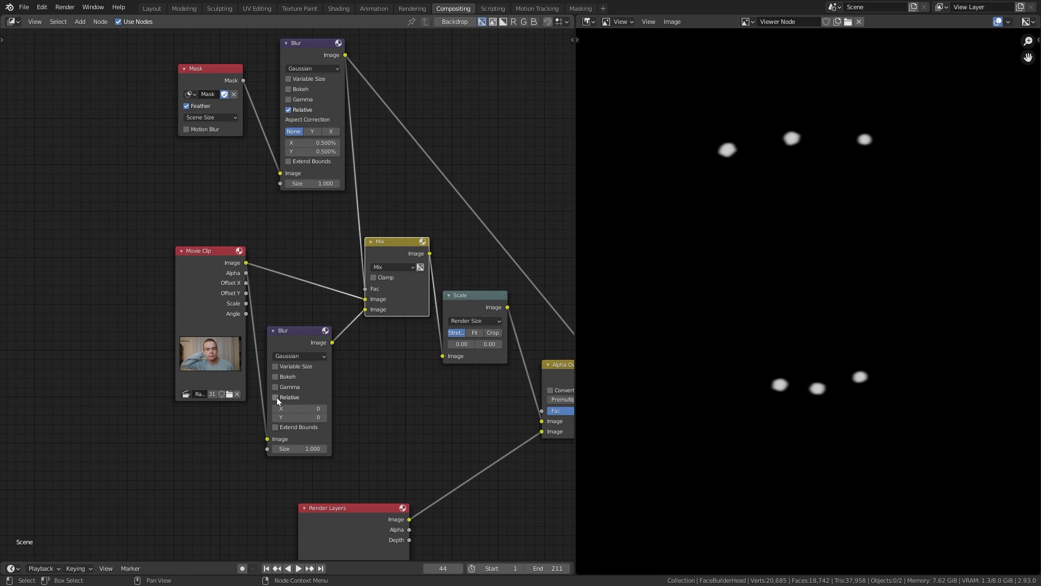
ctrl+shift+click(425, 252)
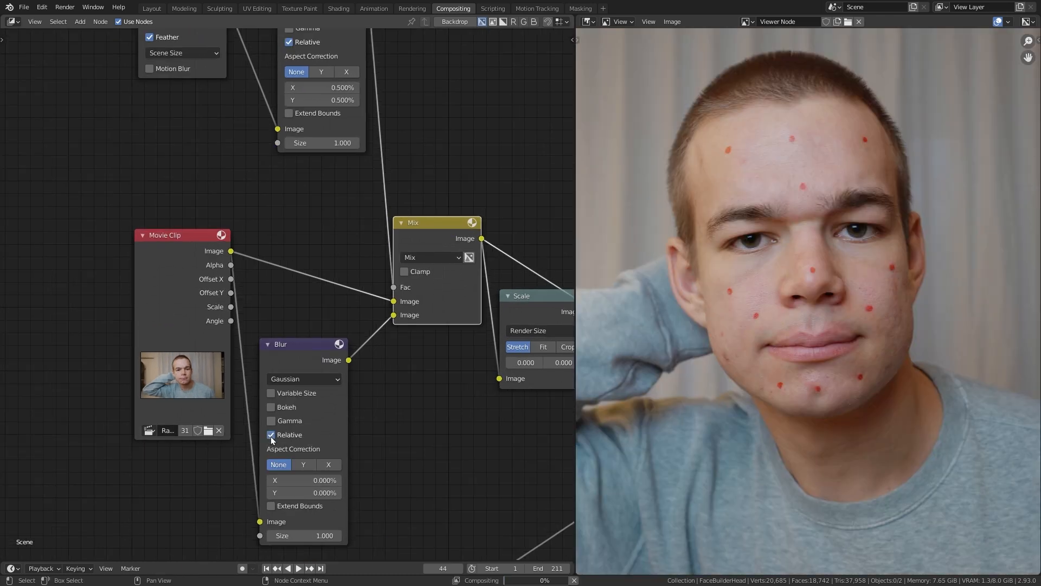